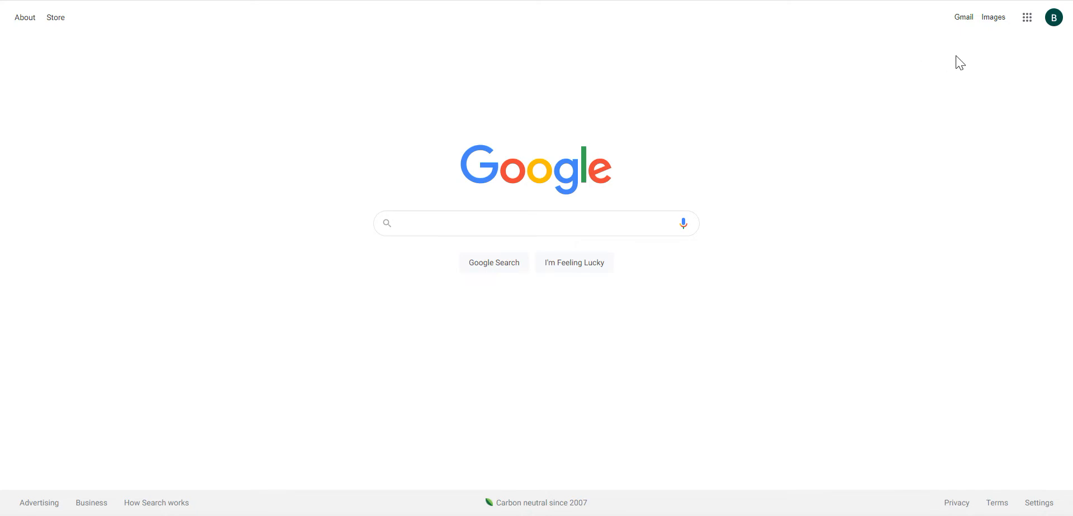
# Open Google Forms from the Google homepage and create a blank form.
pyautogui.click(1028, 25)
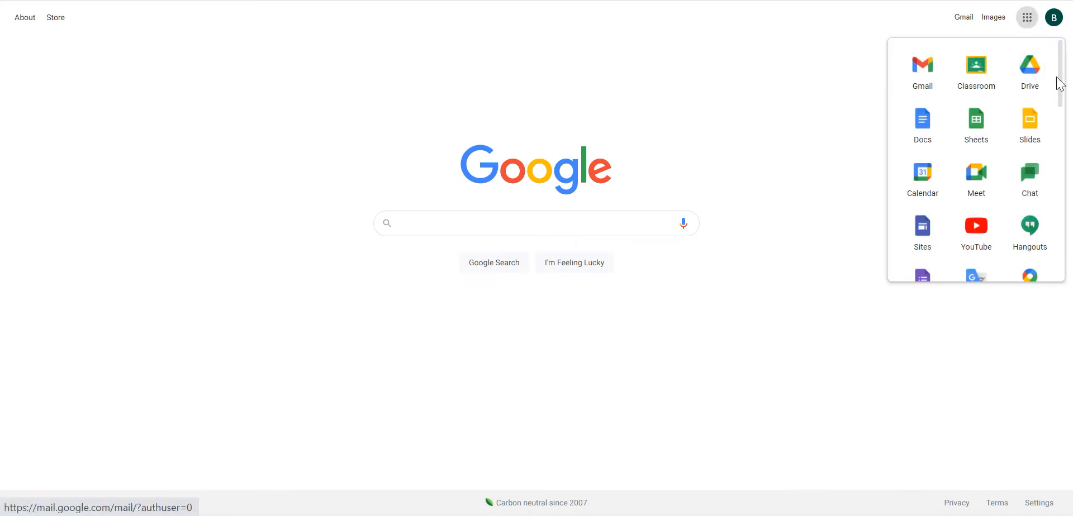
pyautogui.moveTo(1061, 96); pyautogui.dragTo(1063, 120)
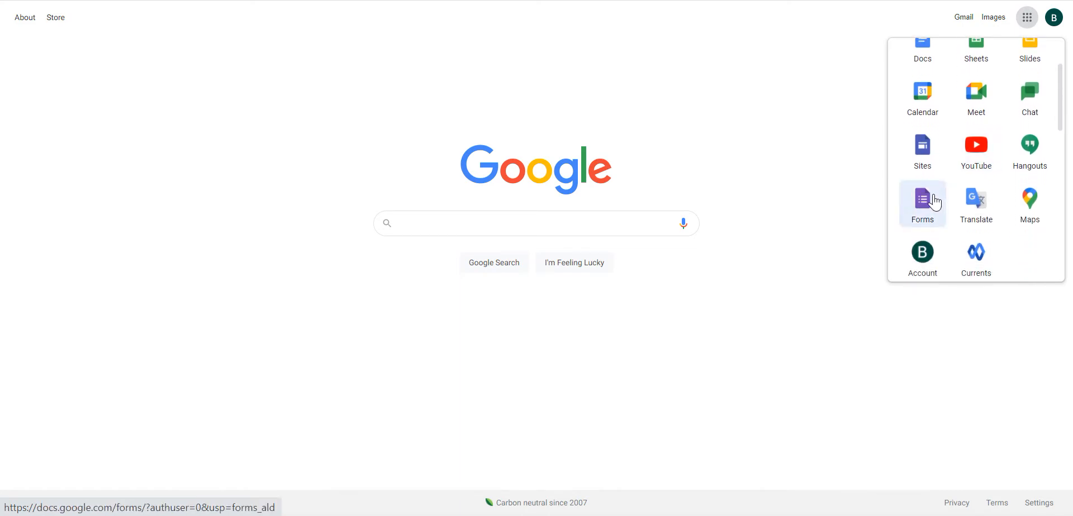
pyautogui.click(934, 203)
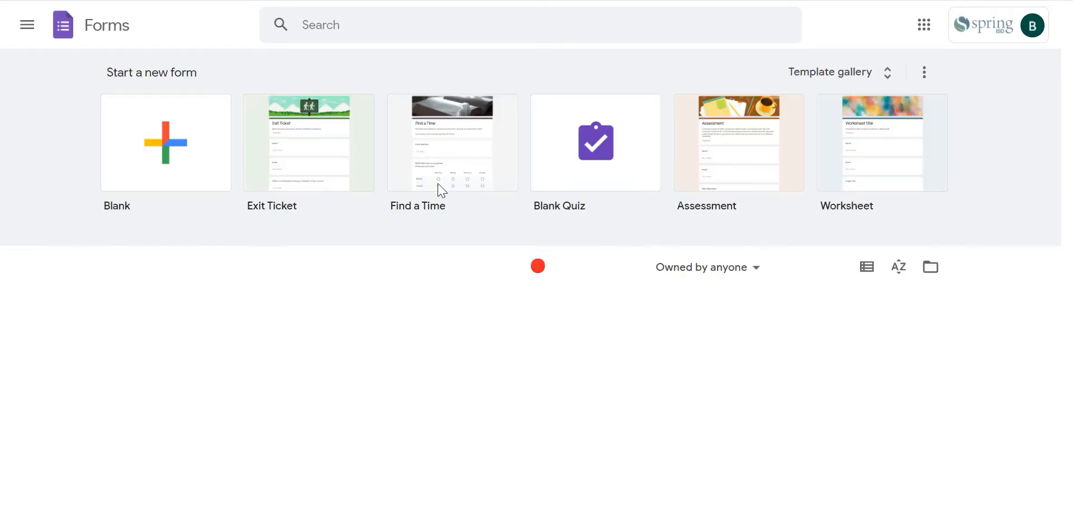
pyautogui.click(184, 145)
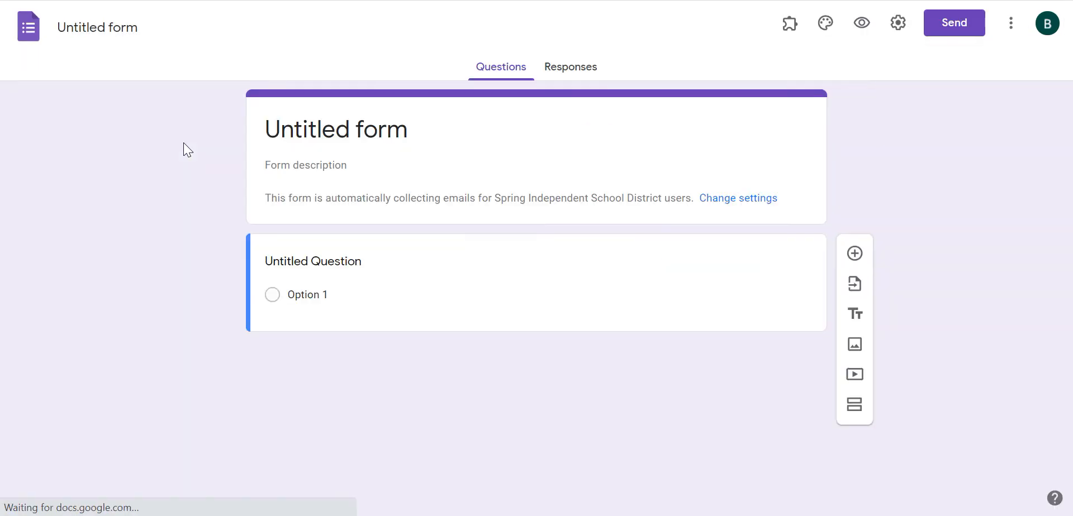
# Rename the untitled form as "CYA Example".
pyautogui.click(107, 32)
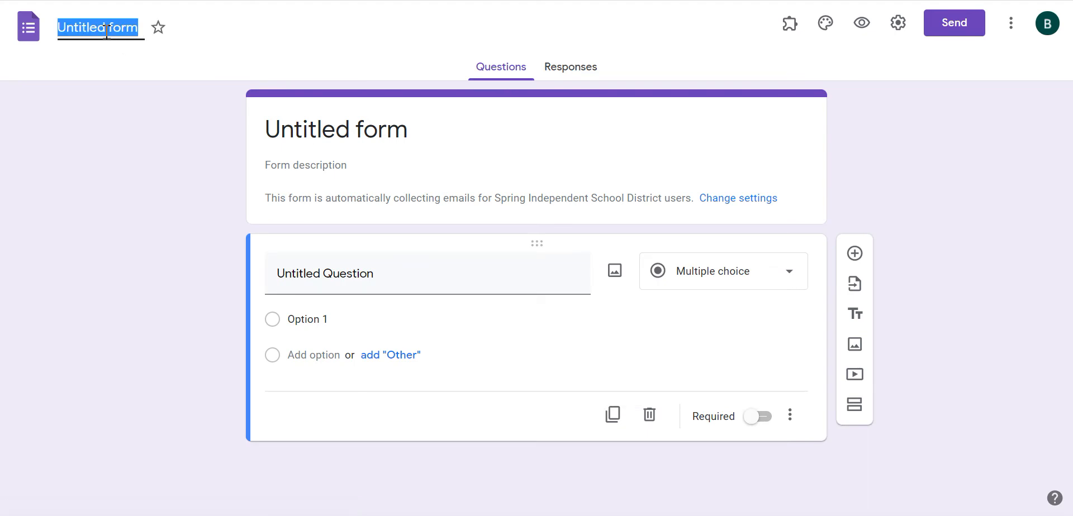
pyautogui.write('C')
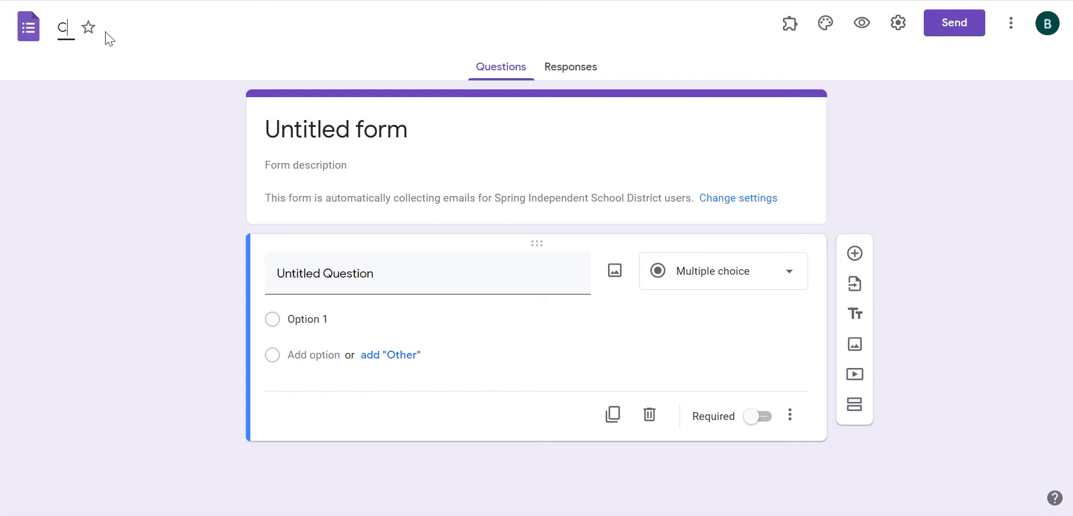
pyautogui.write('YA Example')
# Insert the image file forest.jpg!d from the computer into the form as a separate item.
pyautogui.click(414, 274)
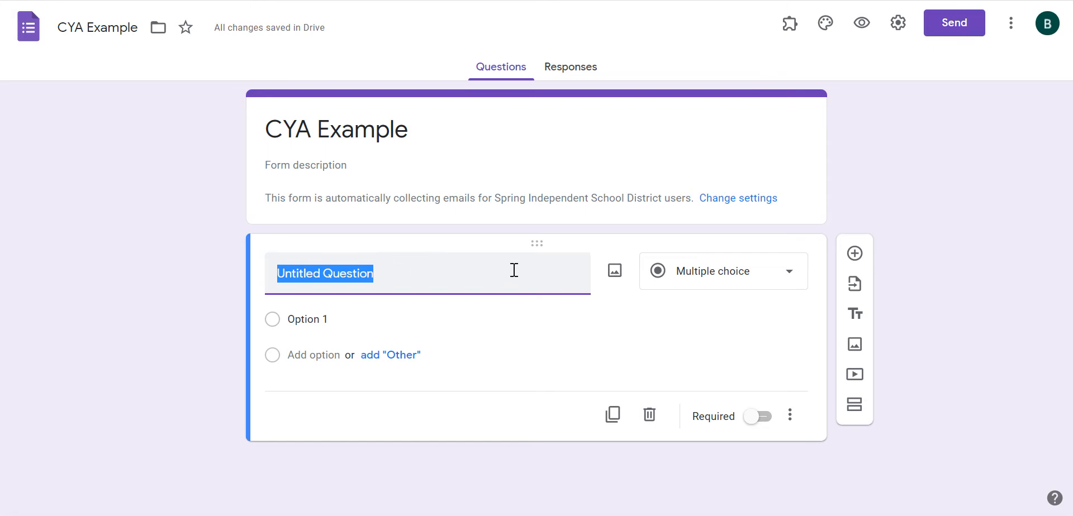
pyautogui.click(855, 346)
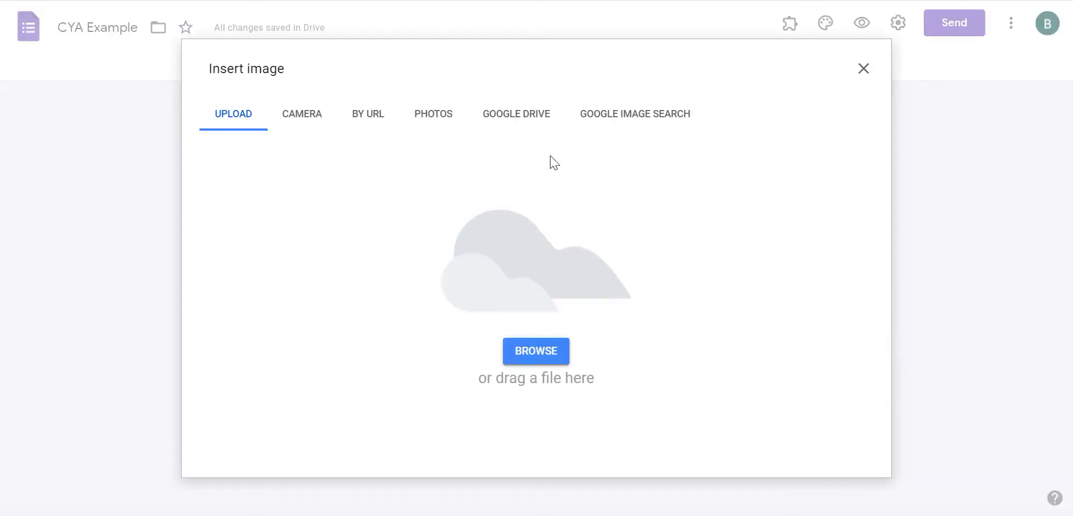
pyautogui.click(539, 358)
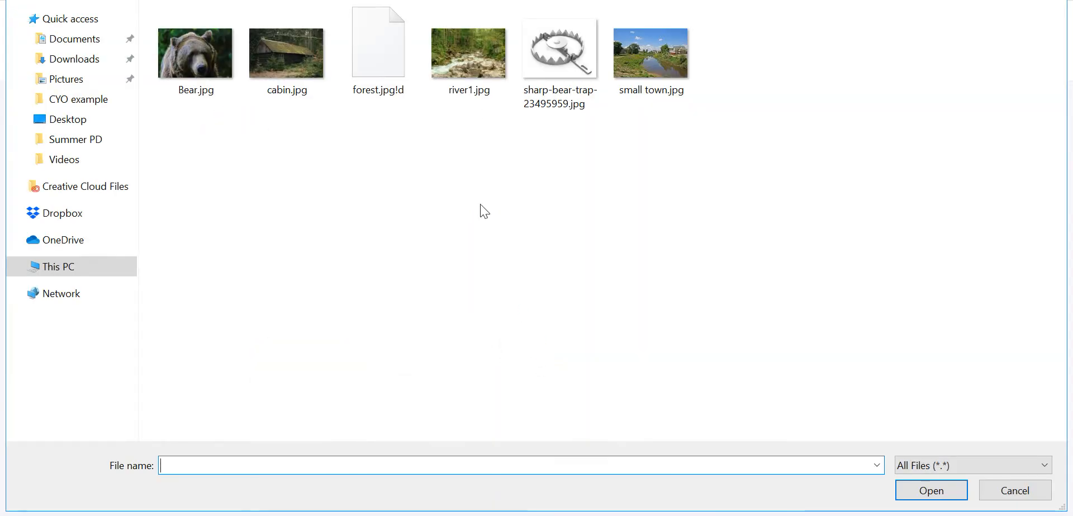
pyautogui.click(378, 51)
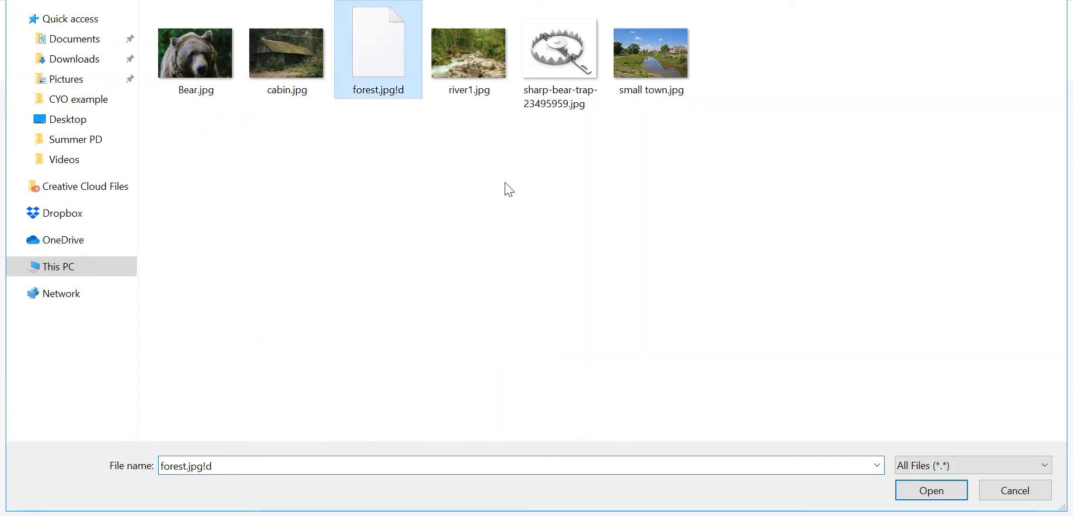
pyautogui.click(903, 491)
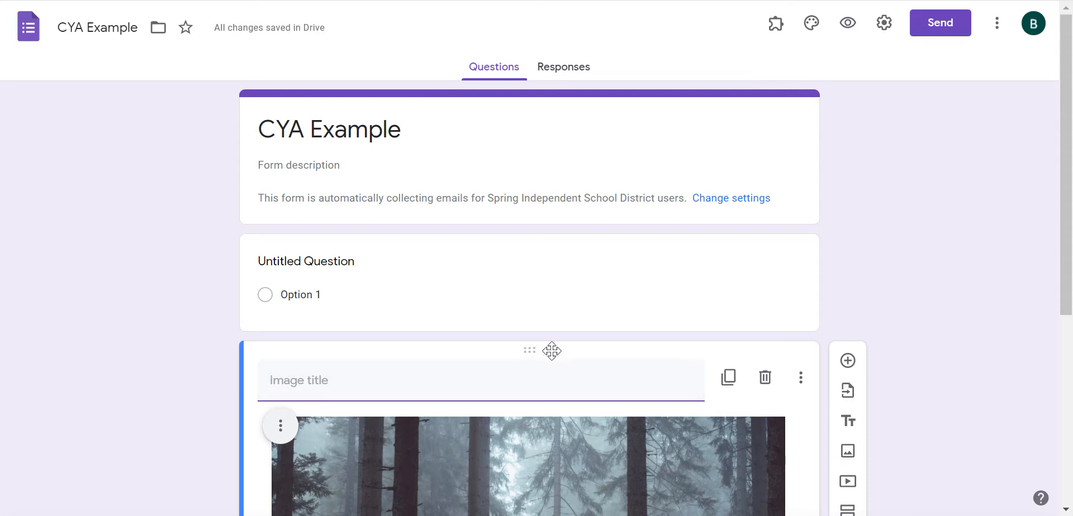
# Move the forest image above the untitled question and title it "You wake up in a forest!".
pyautogui.moveTo(531, 351); pyautogui.dragTo(525, 227)
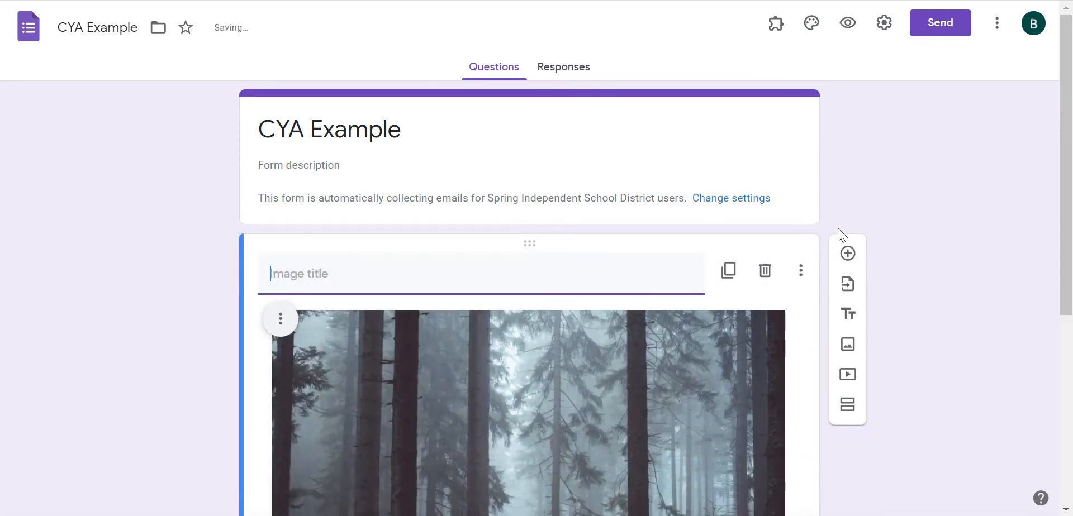
pyautogui.write('You wake ')
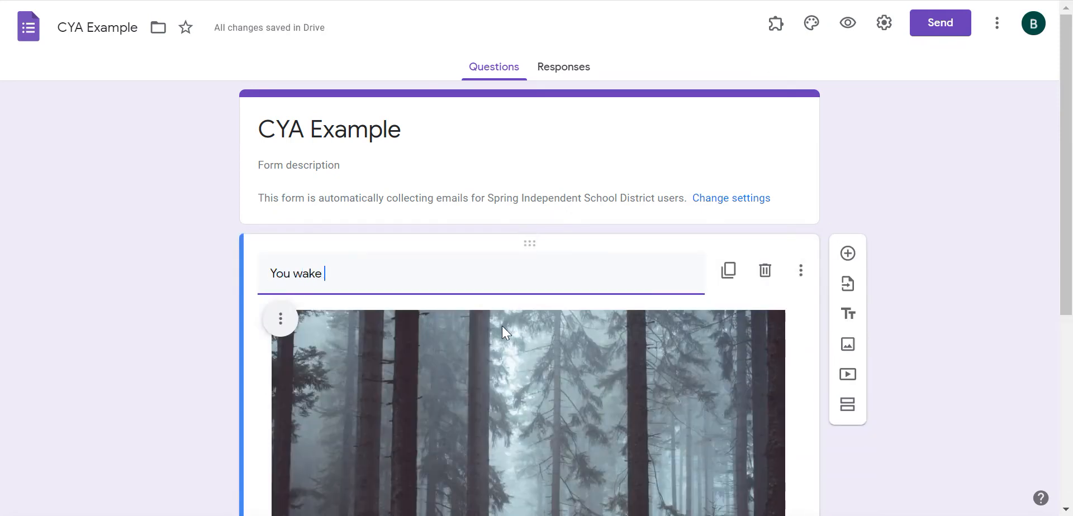
pyautogui.write('up in a forest')
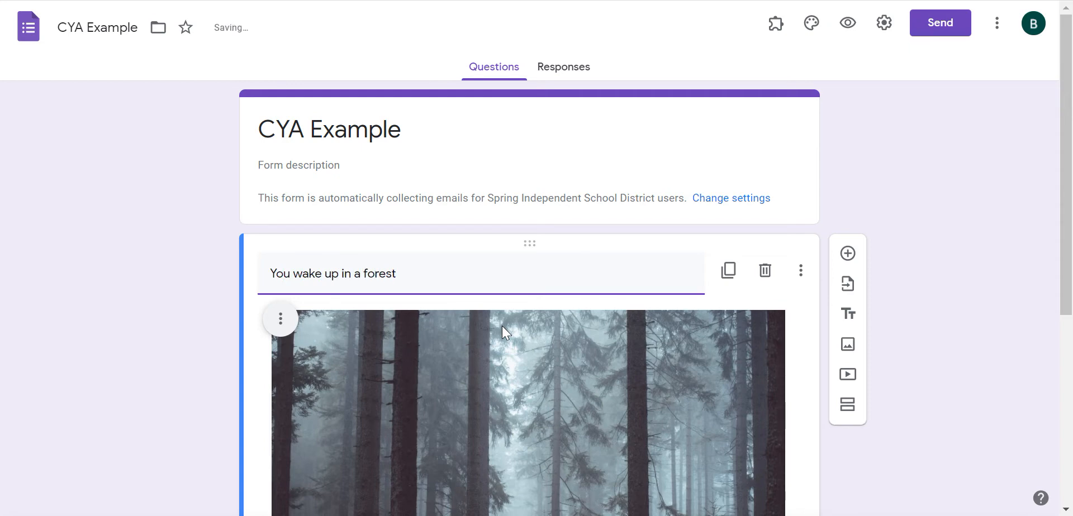
pyautogui.write('!')
# Copy the "Start the Story" text with both options from the Google Docs planner and paste it over the untitled question's text in Google Forms.
pyautogui.moveTo(1070, 258); pyautogui.dragTo(1071, 453)
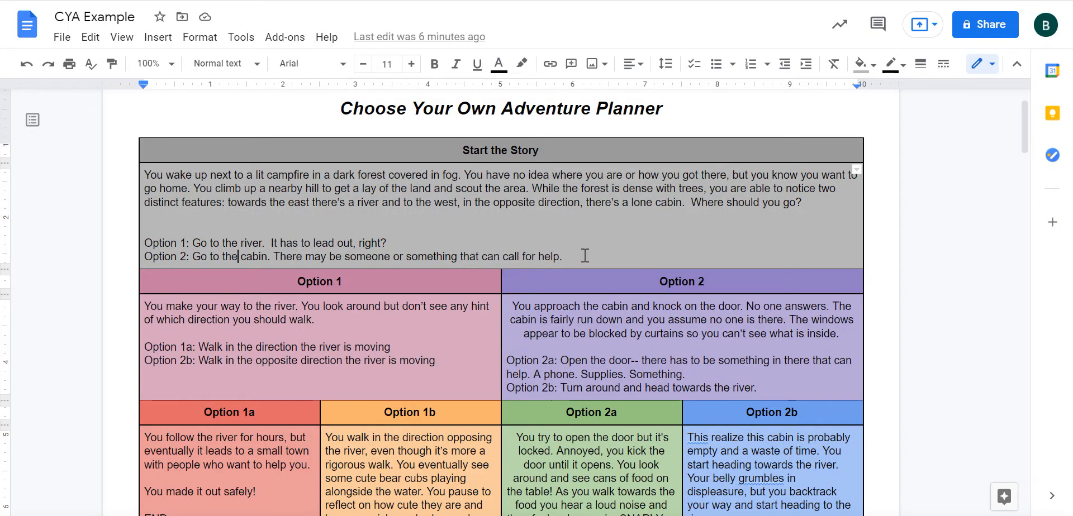
pyautogui.moveTo(579, 259); pyautogui.dragTo(143, 168)
pyautogui.hotkey('ctrl', 'c')
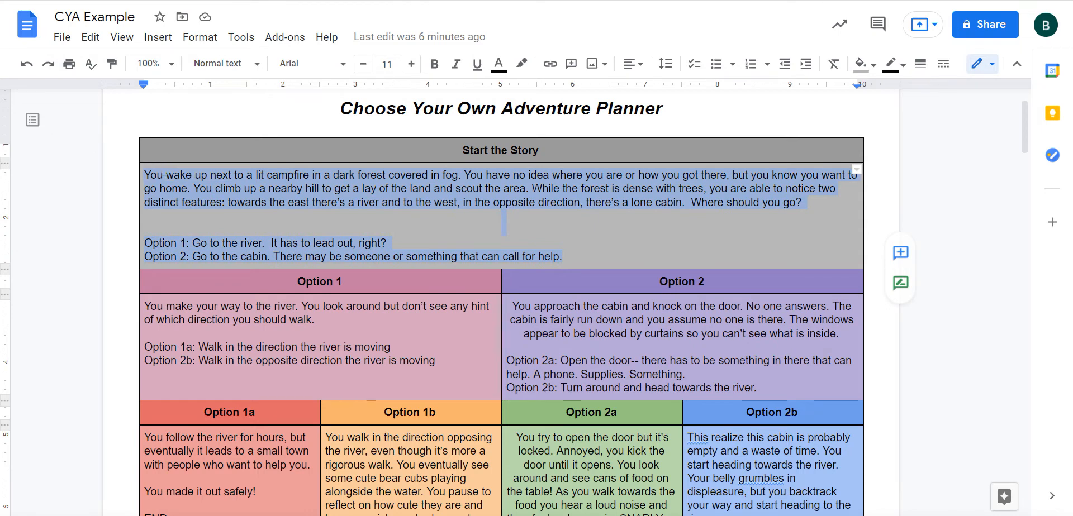
pyautogui.hotkey('ctrl', 'Tab')
pyautogui.click(330, 397)
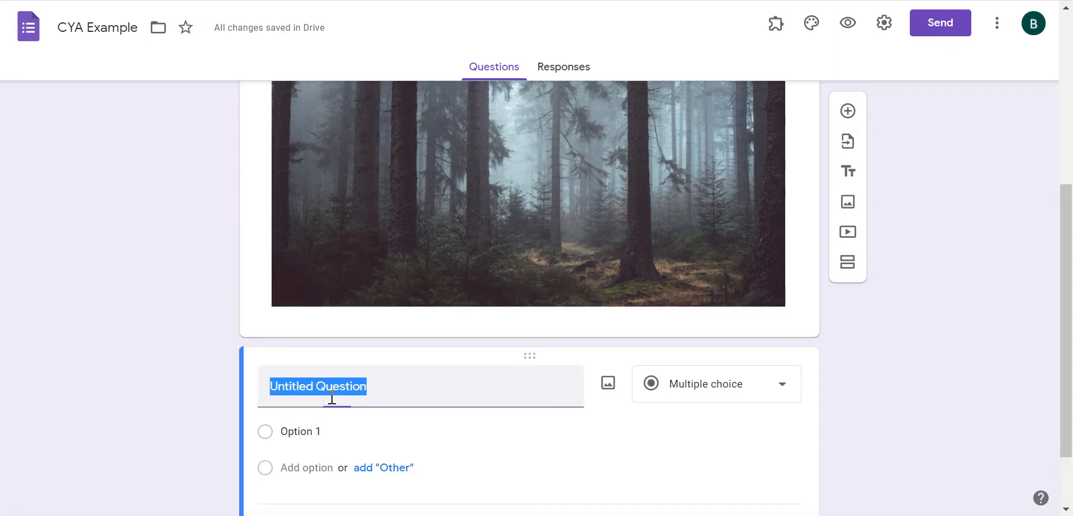
pyautogui.press('BackSpace')
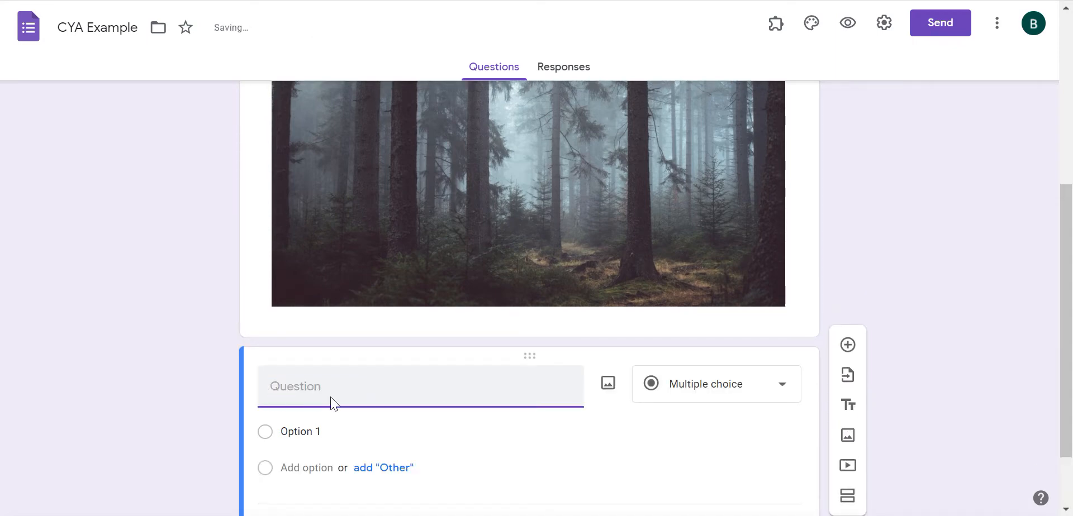
pyautogui.hotkey('ctrl', 'v')
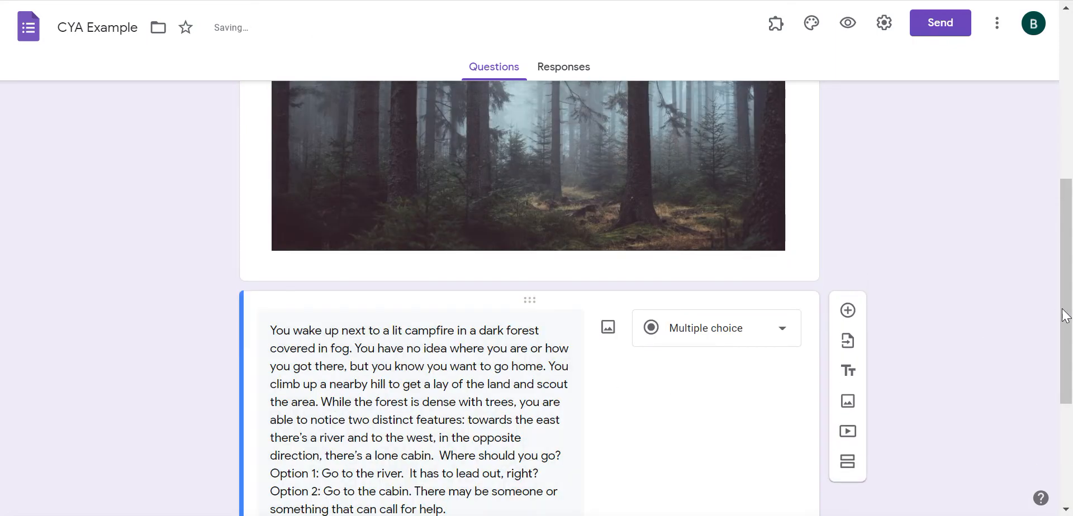
# Copy "Go to the river. It has to lead out, right?" from the Google Docs planner into the question's first answer option in Google Forms.
pyautogui.moveTo(1068, 317); pyautogui.dragTo(1069, 404)
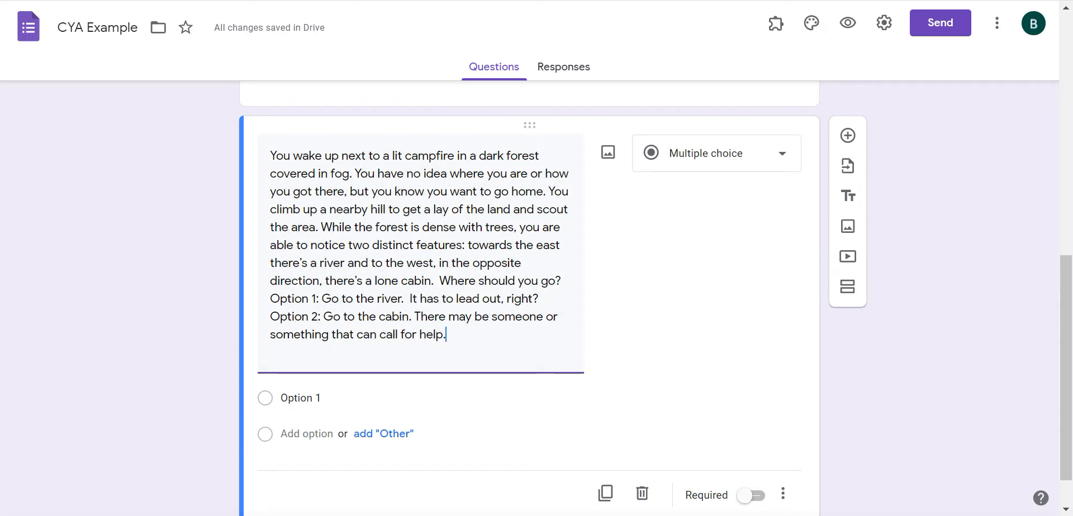
pyautogui.click(342, 0)
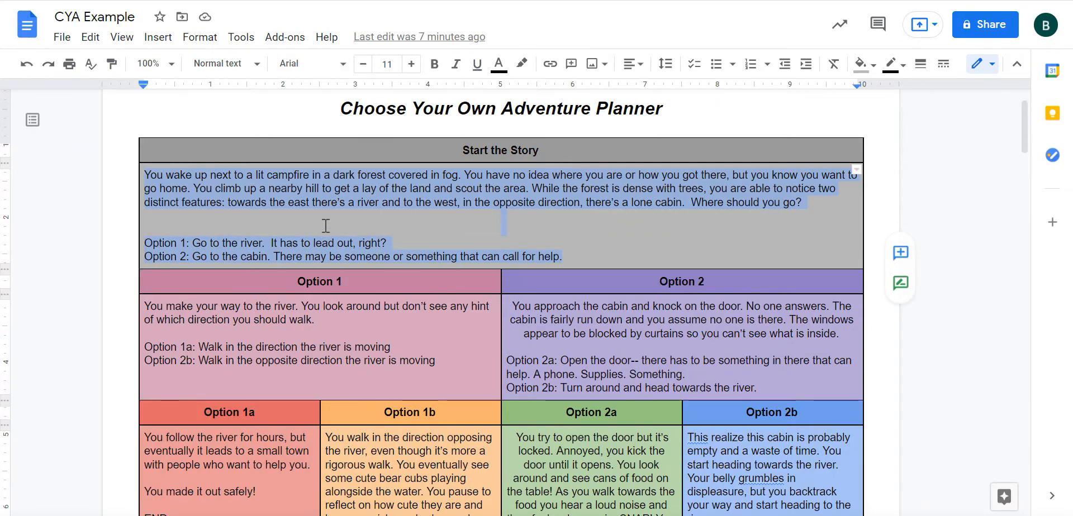
pyautogui.click(357, 242)
pyautogui.moveTo(386, 243); pyautogui.dragTo(195, 240)
pyautogui.hotkey('ctrl', 'c')
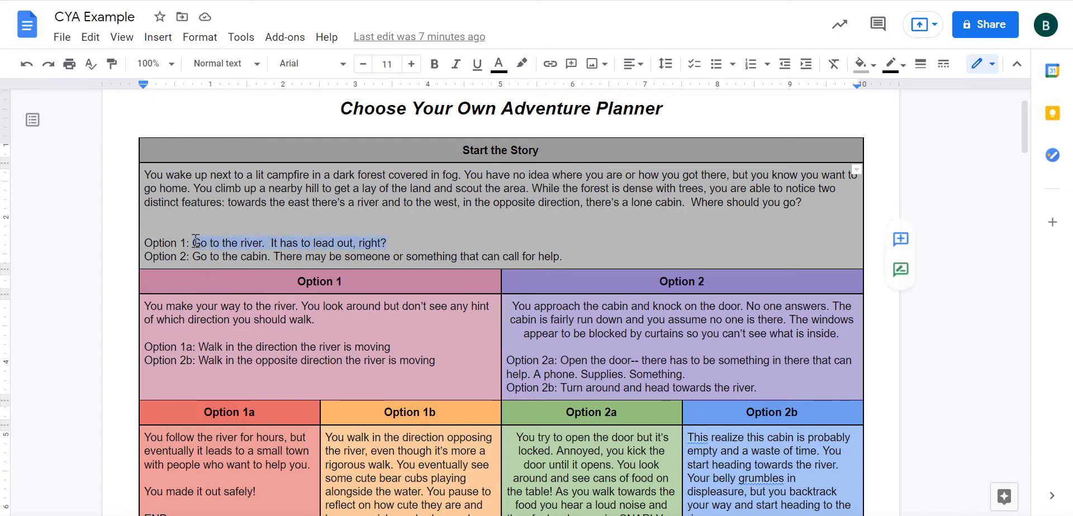
pyautogui.click(112, 0)
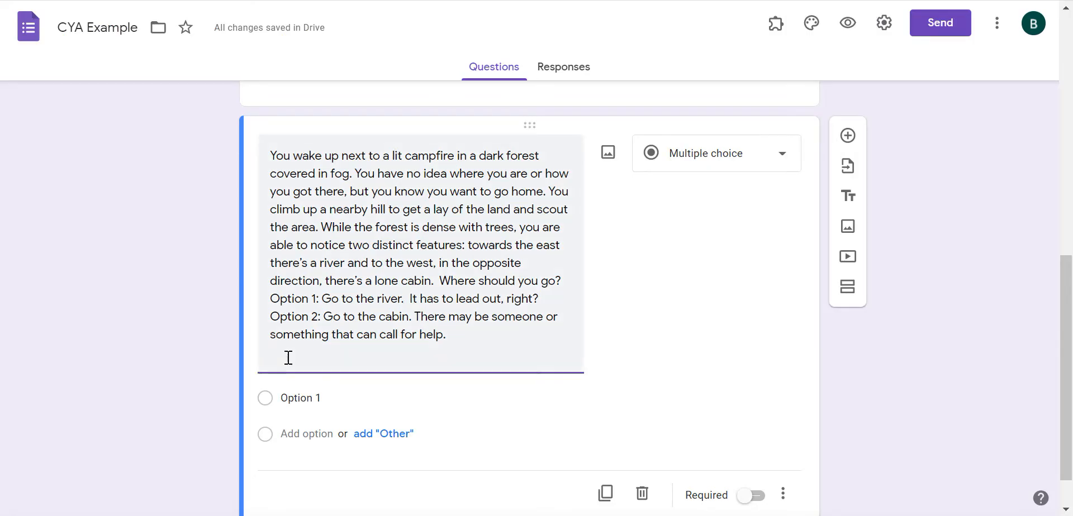
pyautogui.click(333, 398)
pyautogui.press('BackSpace')
pyautogui.hotkey('ctrl', 'v')
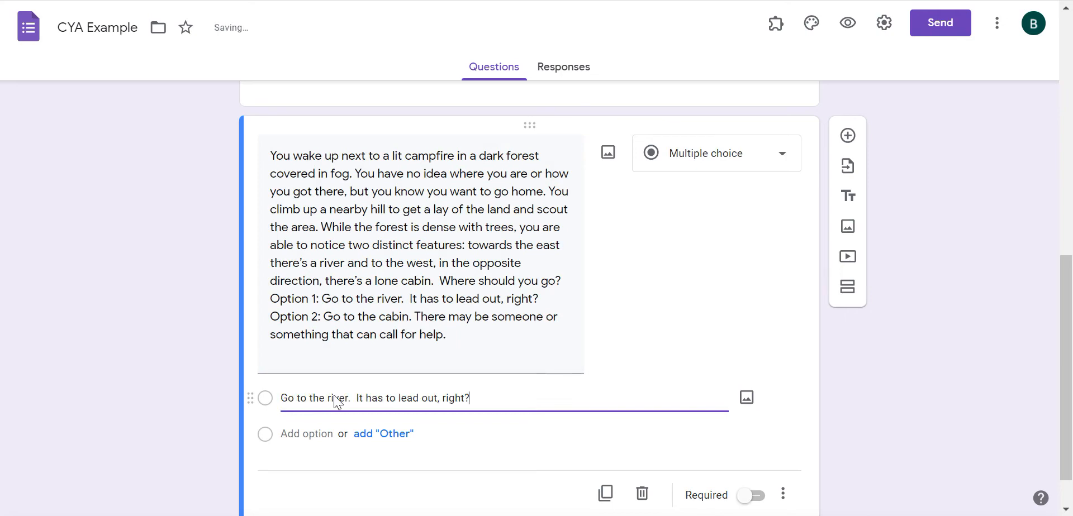
# Copy Option 2 from the Google Docs planner into a second answer: "Go to the cabin. There may be someone or something that can call for help.".
pyautogui.click(313, 0)
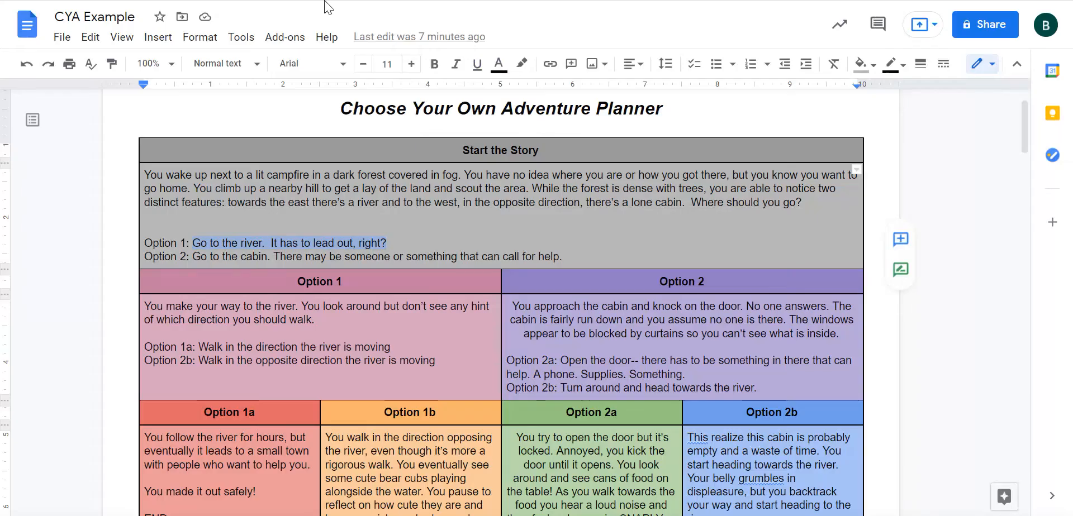
pyautogui.moveTo(564, 256); pyautogui.dragTo(194, 256)
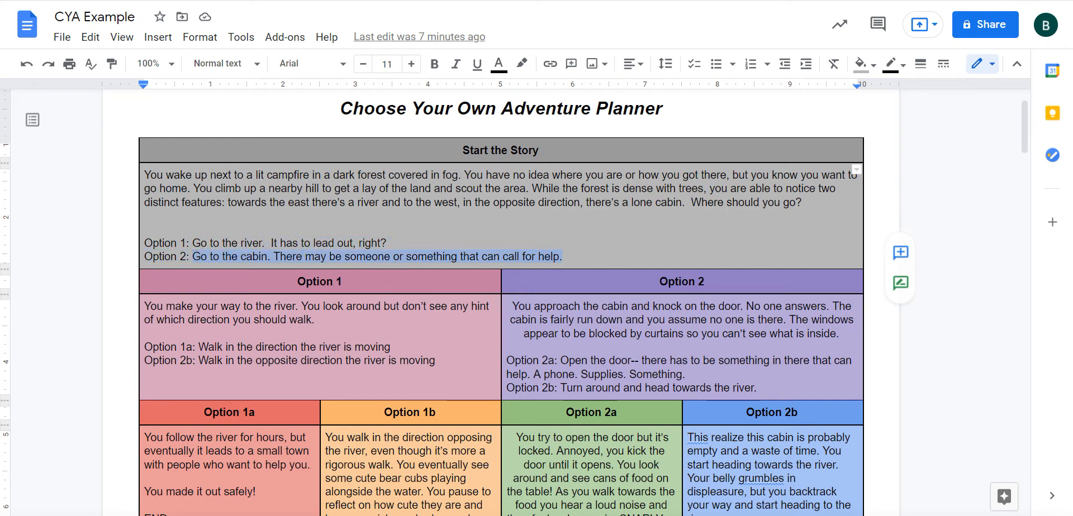
pyautogui.click(235, 0)
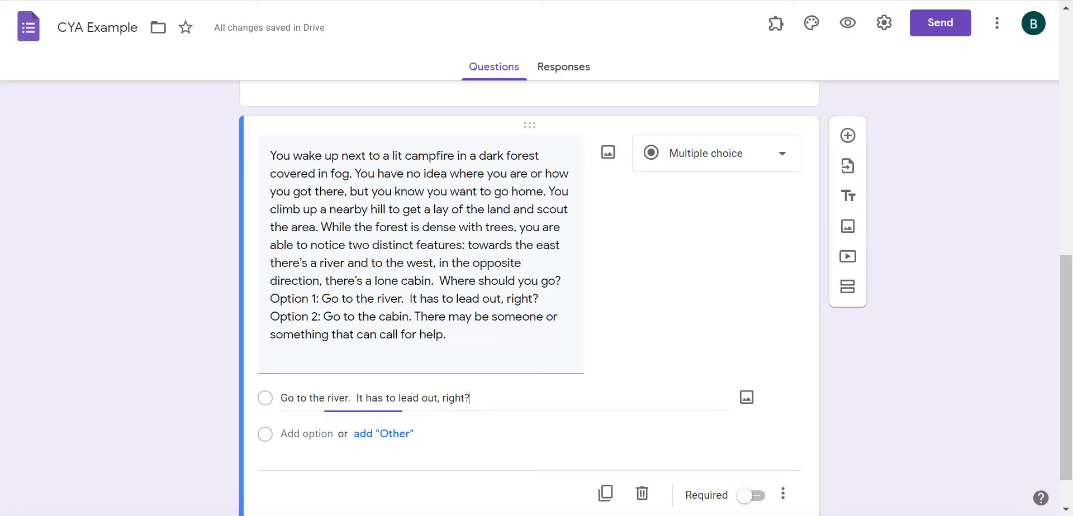
pyautogui.click(313, 433)
pyautogui.write('Go to the cabin. There may be someone or something that can call for help.')
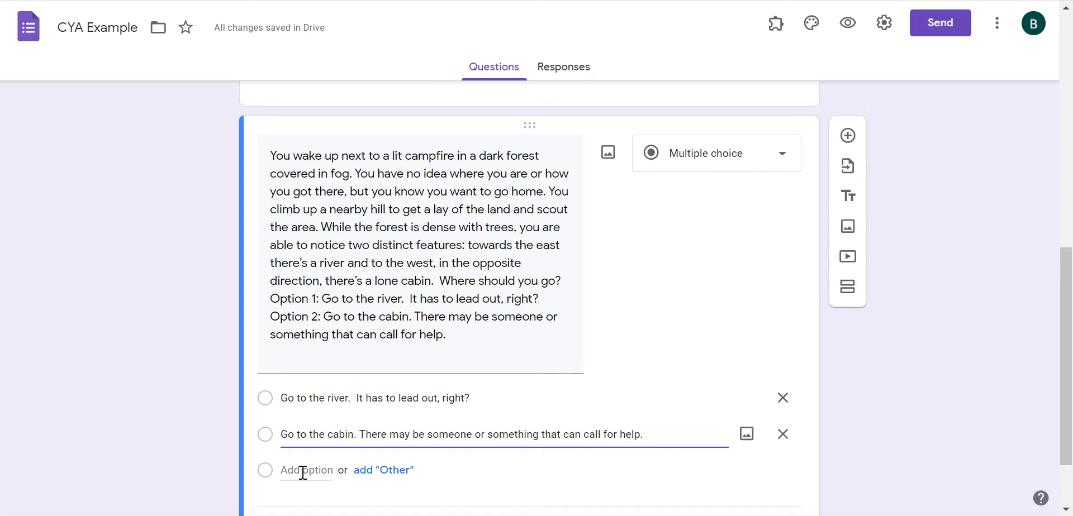
# Make the story question required and enable "Go to section based on answer" for it.
pyautogui.scroll(-1, 1069, 327)
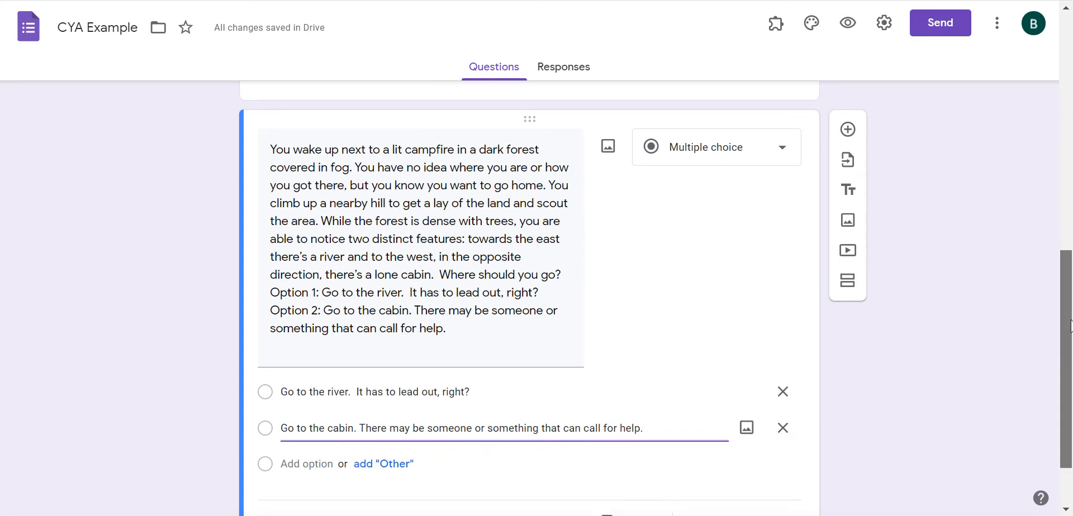
pyautogui.moveTo(1069, 327); pyautogui.dragTo(1070, 346)
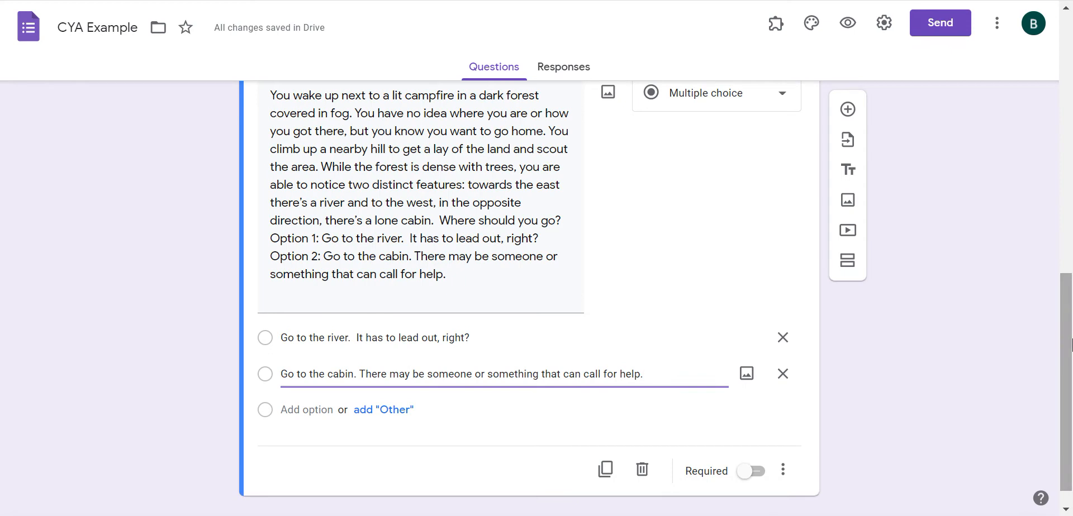
pyautogui.click(756, 481)
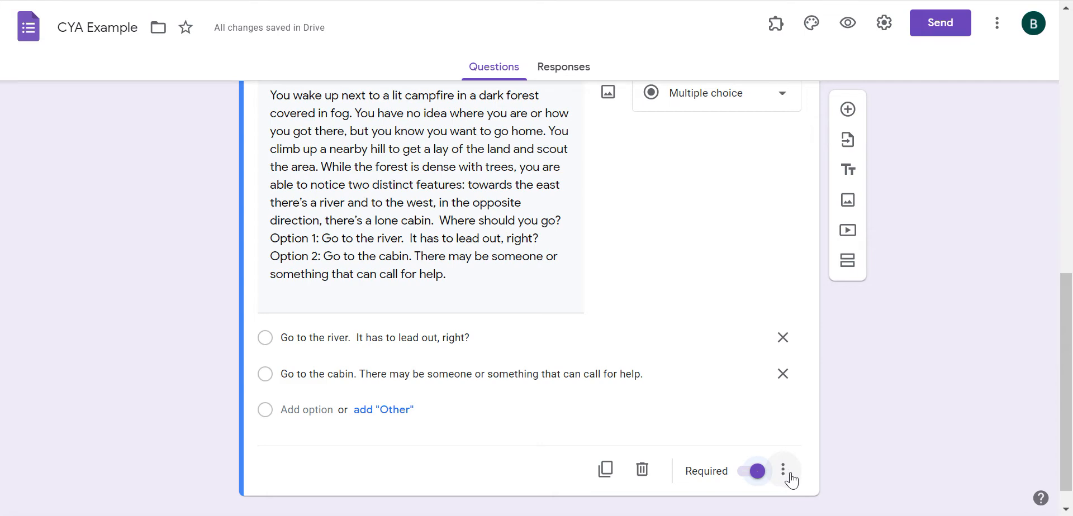
pyautogui.click(783, 471)
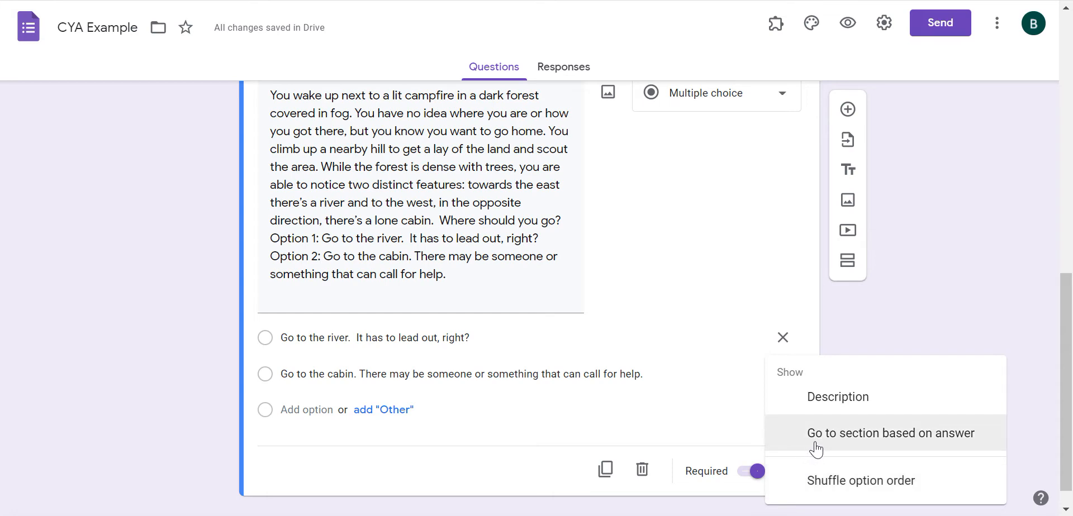
pyautogui.click(795, 444)
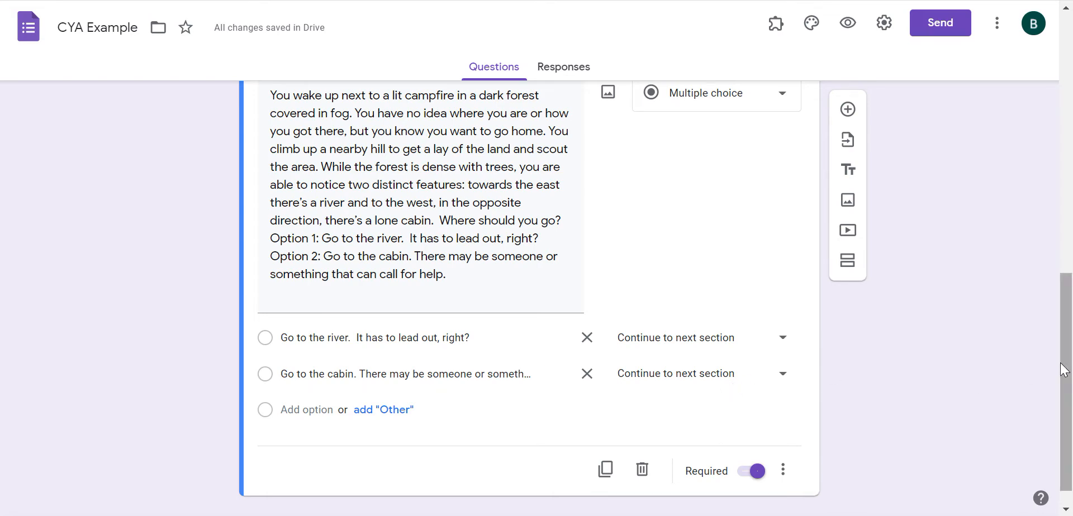
# Add a new section below the story question.
pyautogui.scroll(-1, 1064, 369)
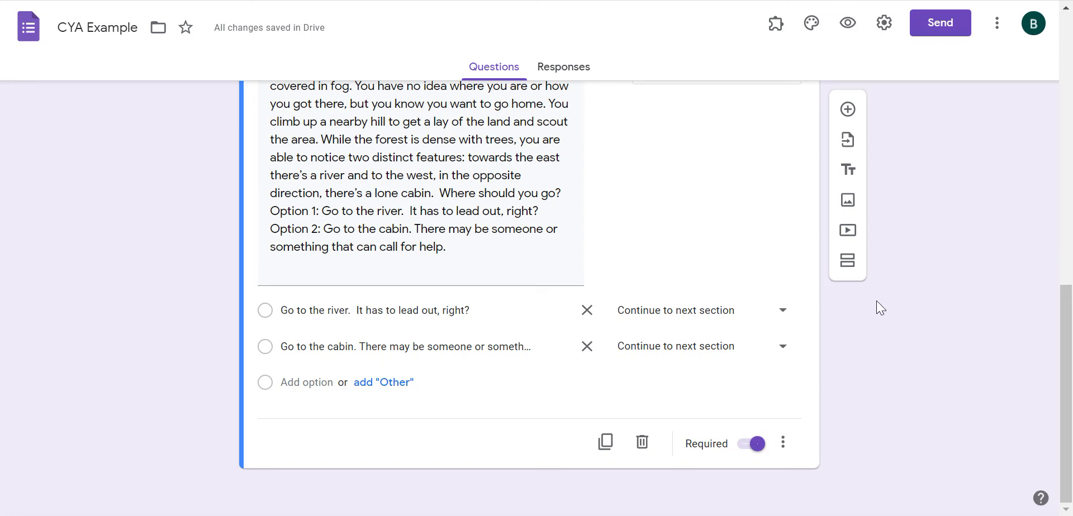
pyautogui.click(854, 265)
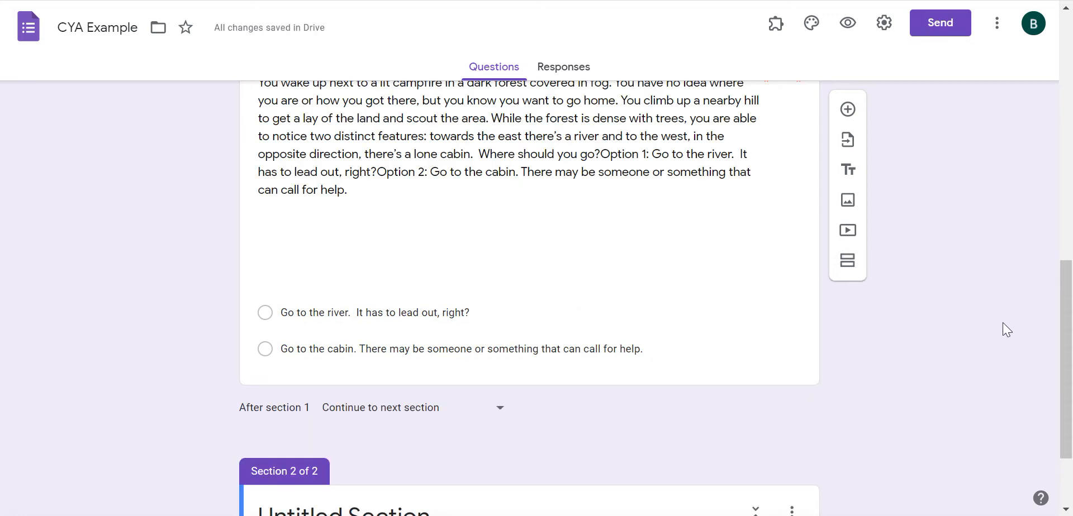
# Title the new second section "Go to River!".
pyautogui.moveTo(1065, 325); pyautogui.dragTo(1066, 385)
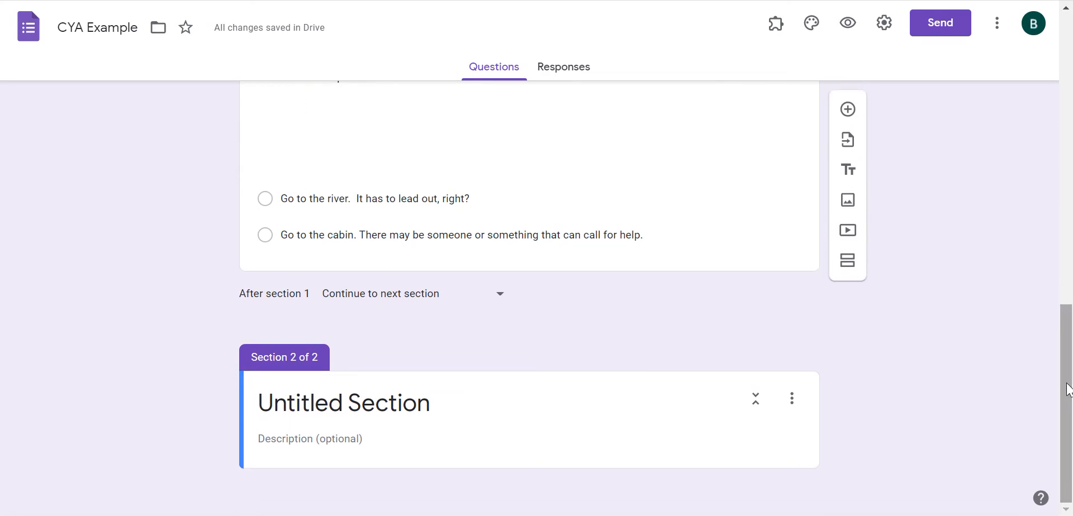
pyautogui.click(416, 399)
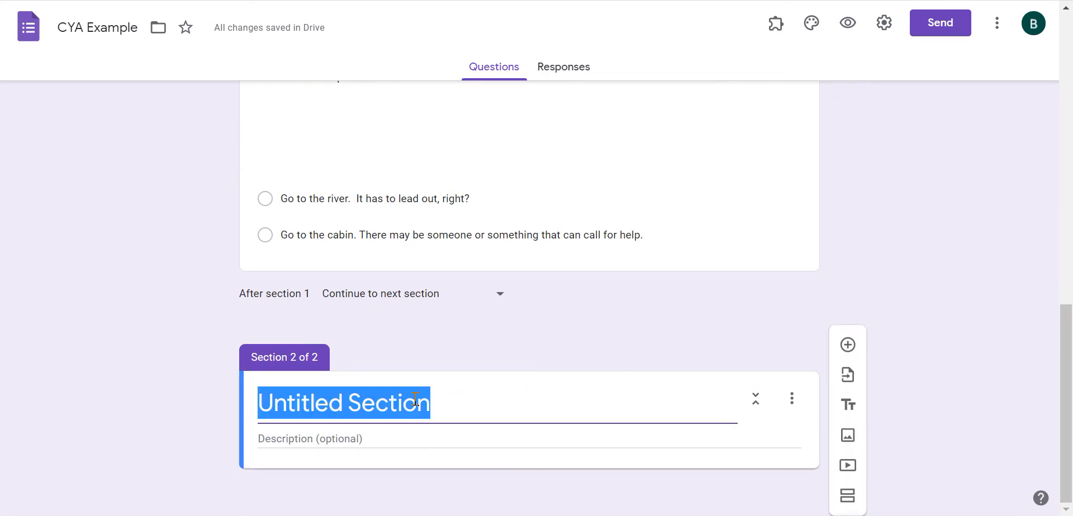
pyautogui.write('Go to Riv')
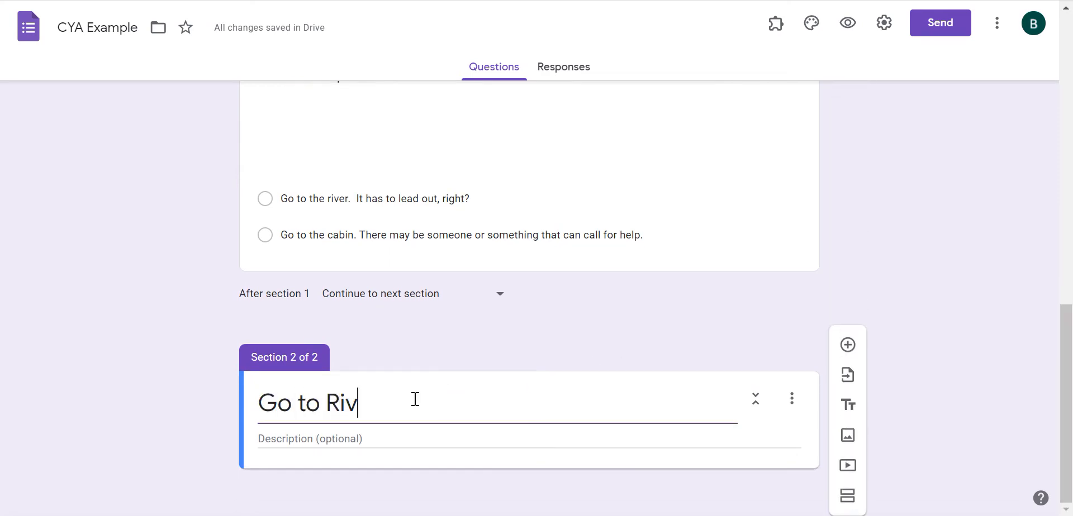
pyautogui.write('er!')
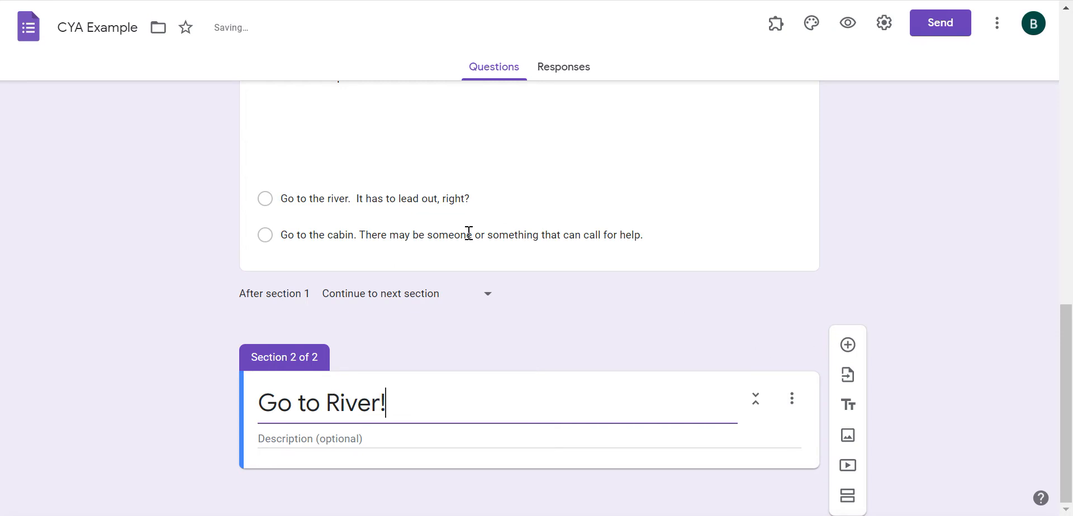
# Add a third section after "Go to River!" and title it "Go to Cabin!".
pyautogui.moveTo(1069, 371); pyautogui.dragTo(1072, 429)
pyautogui.click(1042, 434)
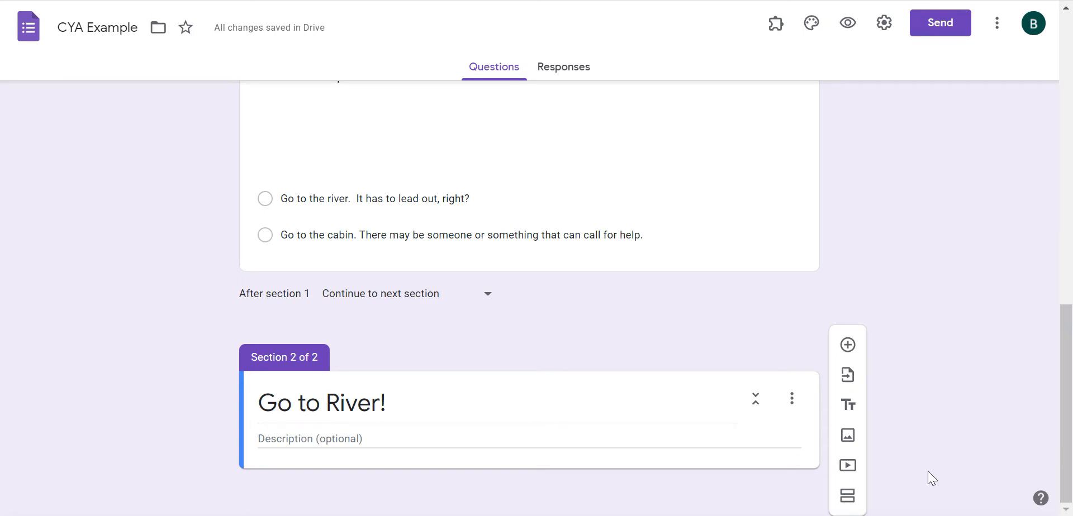
pyautogui.click(847, 497)
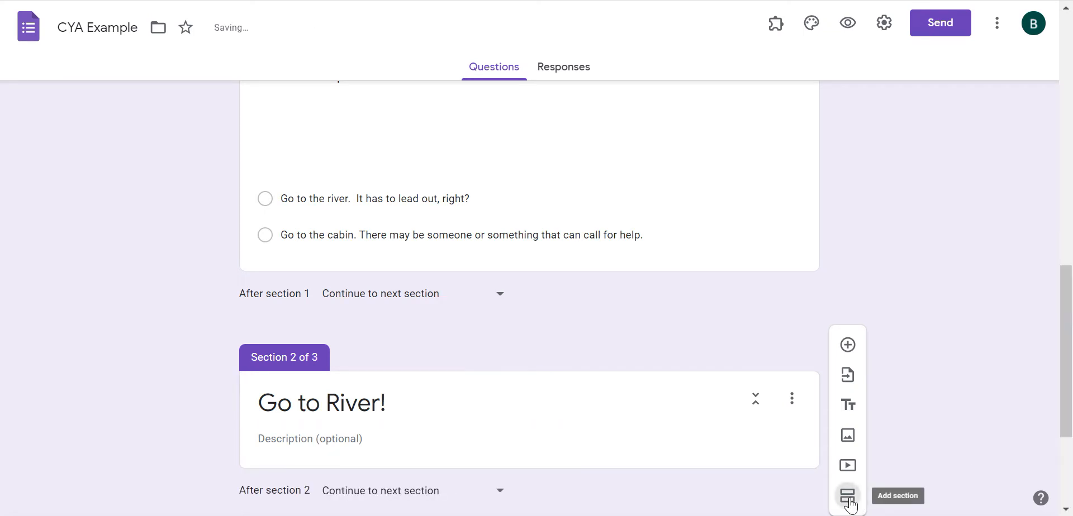
pyautogui.scroll(-3, 1069, 422)
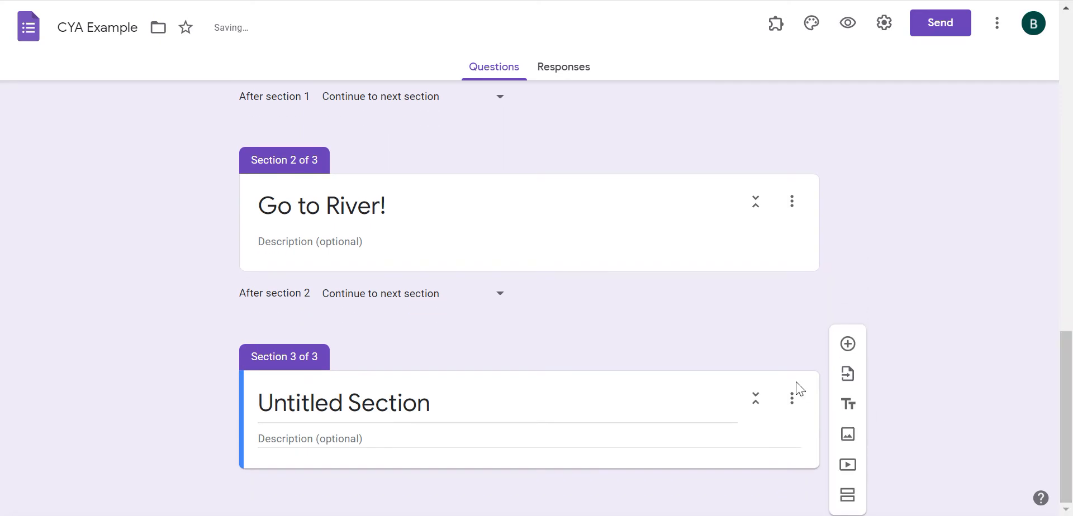
pyautogui.click(552, 412)
pyautogui.write('Go t')
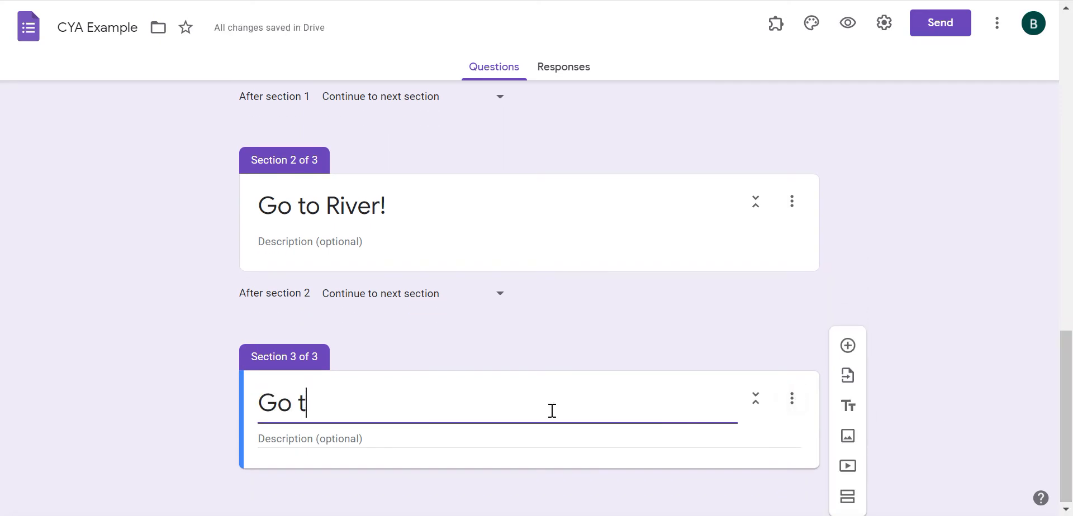
pyautogui.write('o Cabin!')
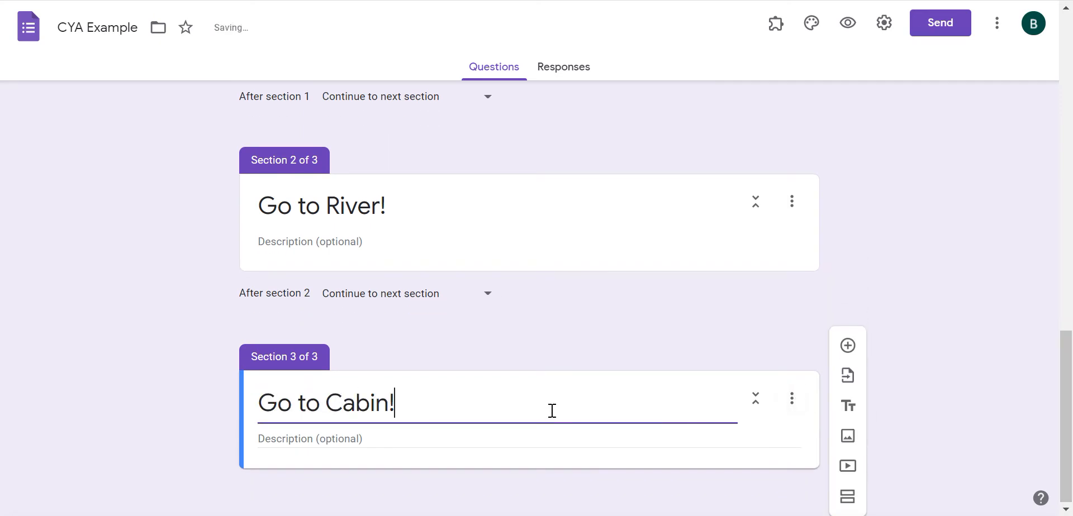
# Route the story question's river answer to section 2 (Go to River!) and its cabin answer to section 3 (Go to Cabin!).
pyautogui.moveTo(1068, 403); pyautogui.dragTo(1066, 299)
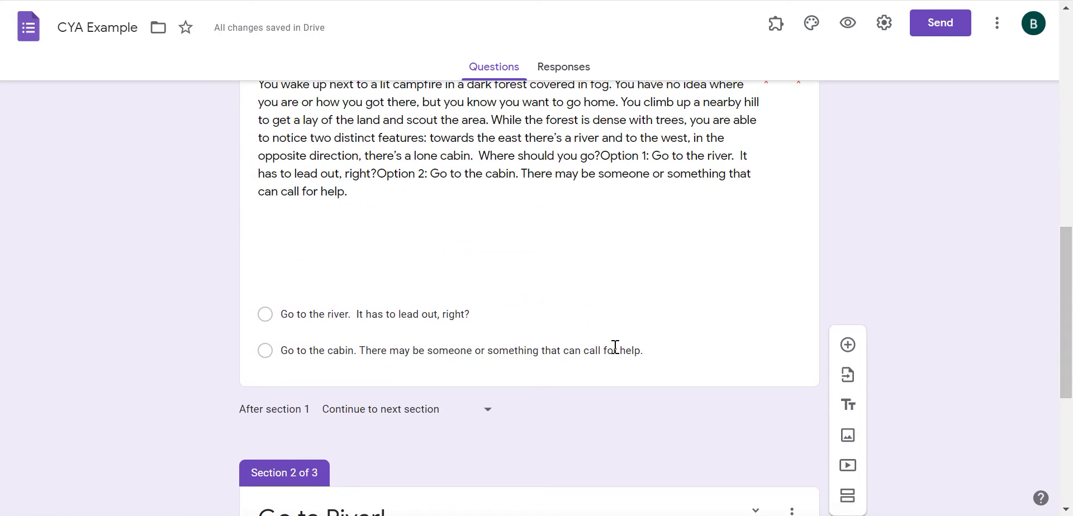
pyautogui.click(605, 320)
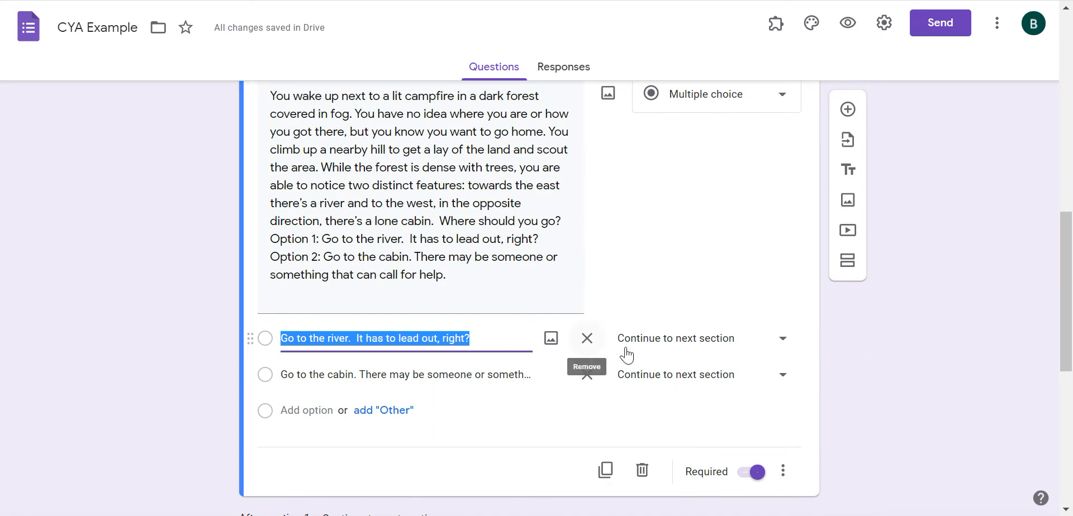
pyautogui.click(757, 348)
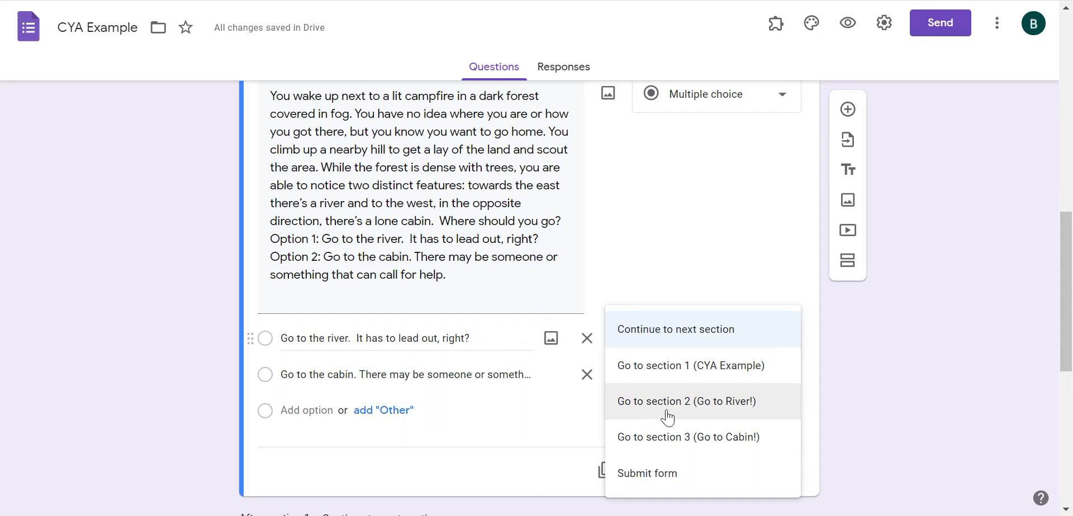
pyautogui.click(756, 408)
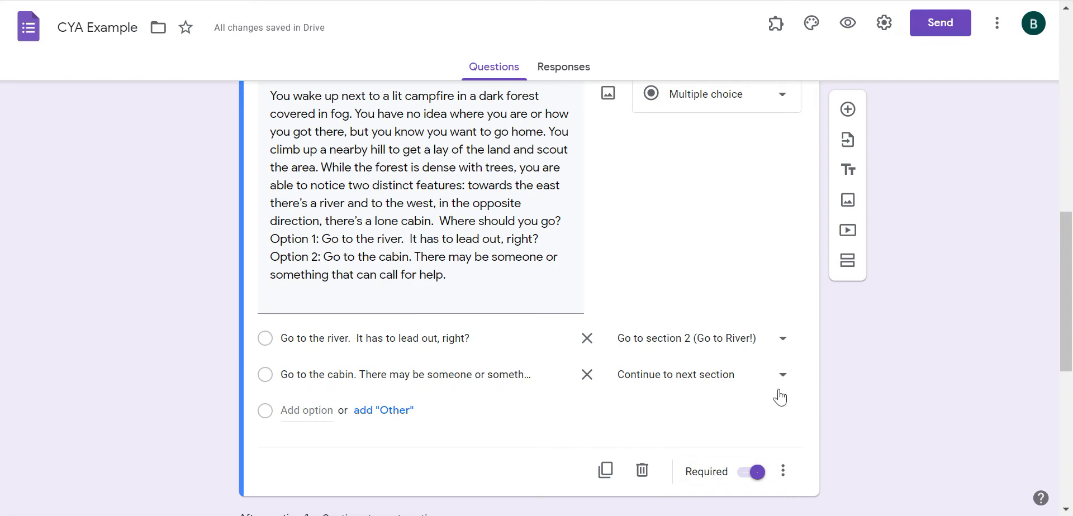
pyautogui.click(726, 377)
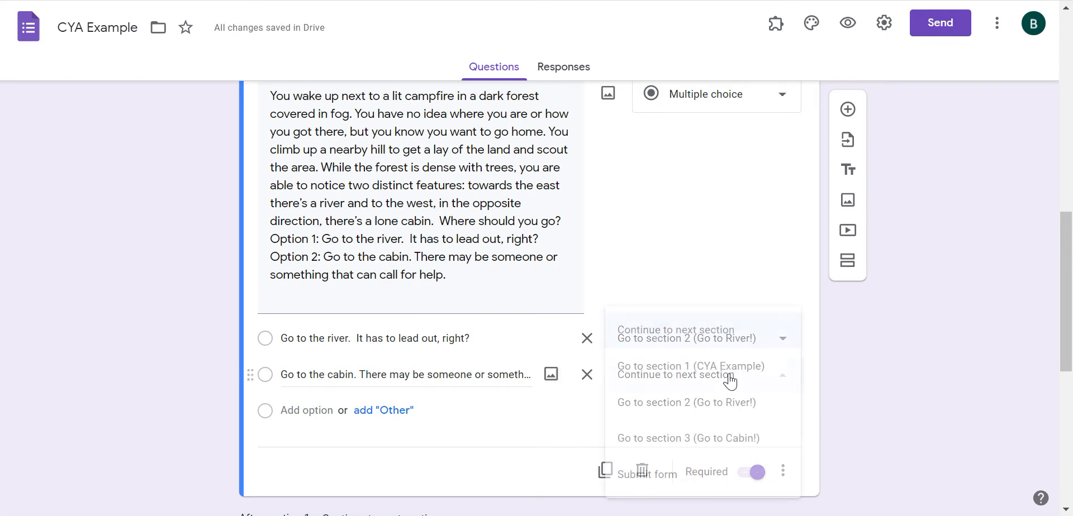
pyautogui.click(730, 438)
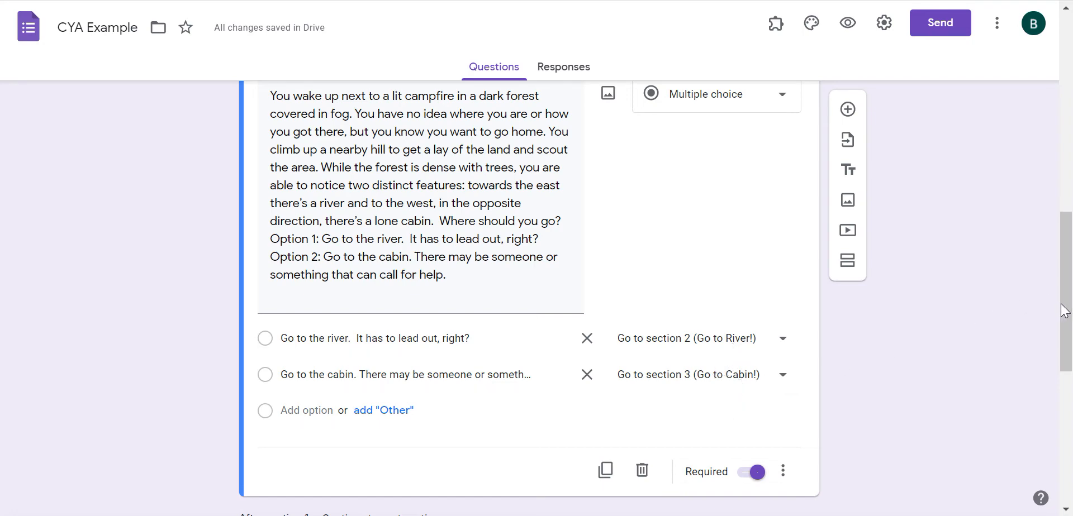
# Copy the Option 1 passage with its two choices from the Google Docs planner into the "Go to River!" description in Google Forms, without trailing blank line.
pyautogui.moveTo(1063, 311); pyautogui.dragTo(1068, 406)
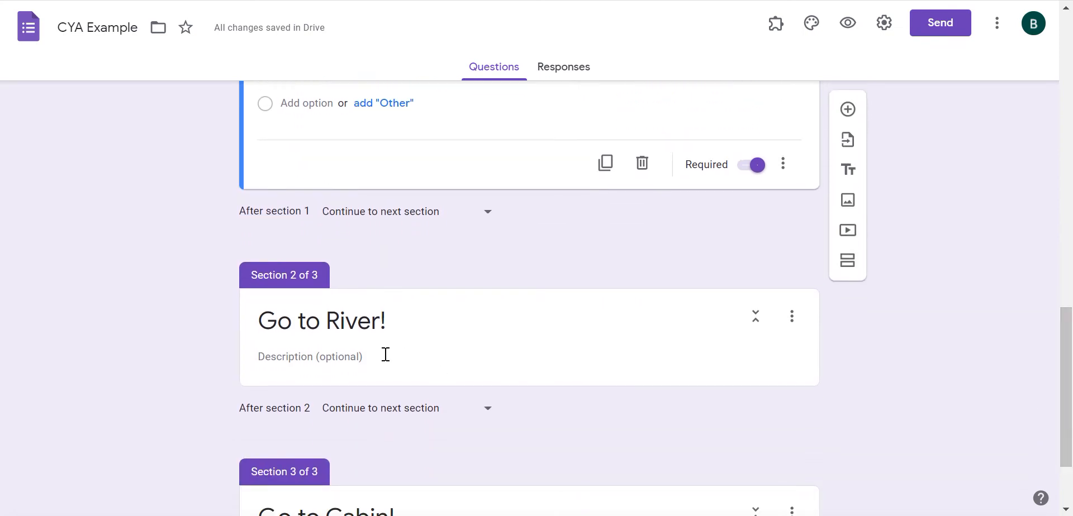
pyautogui.click(302, 0)
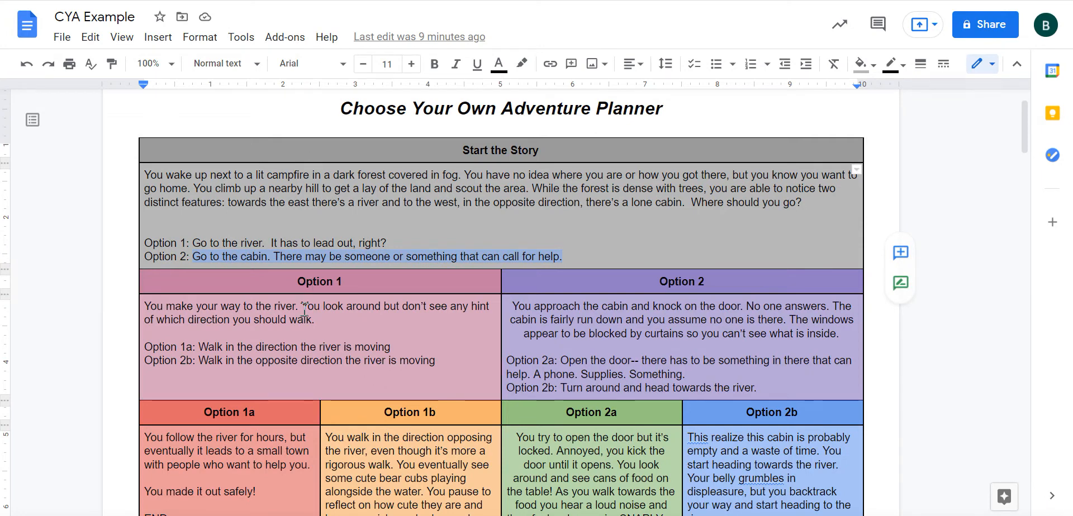
pyautogui.click(443, 361)
pyautogui.moveTo(443, 361); pyautogui.dragTo(142, 307)
pyautogui.hotkey('ctrl', 'c')
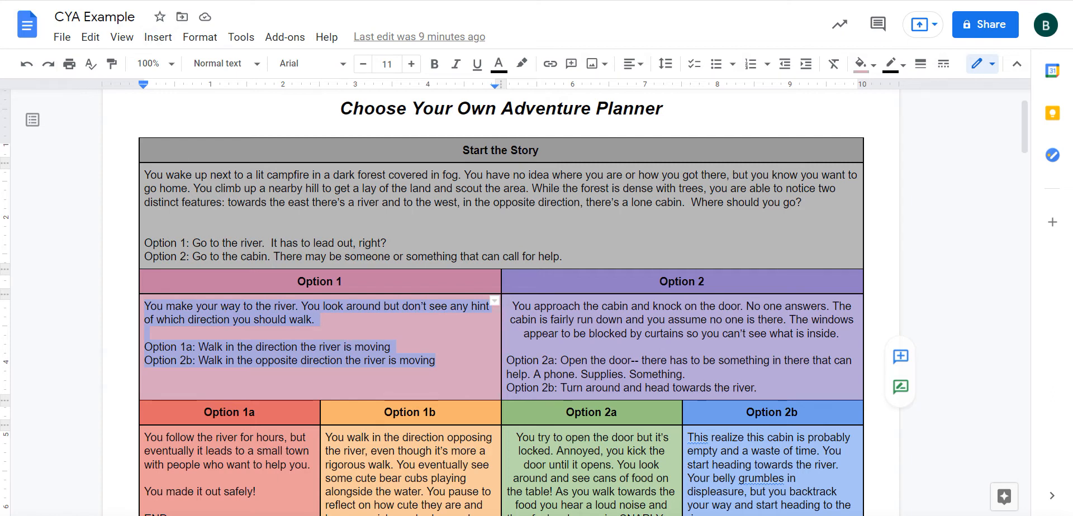
pyautogui.hotkey('ctrl', 'Tab')
pyautogui.click(346, 355)
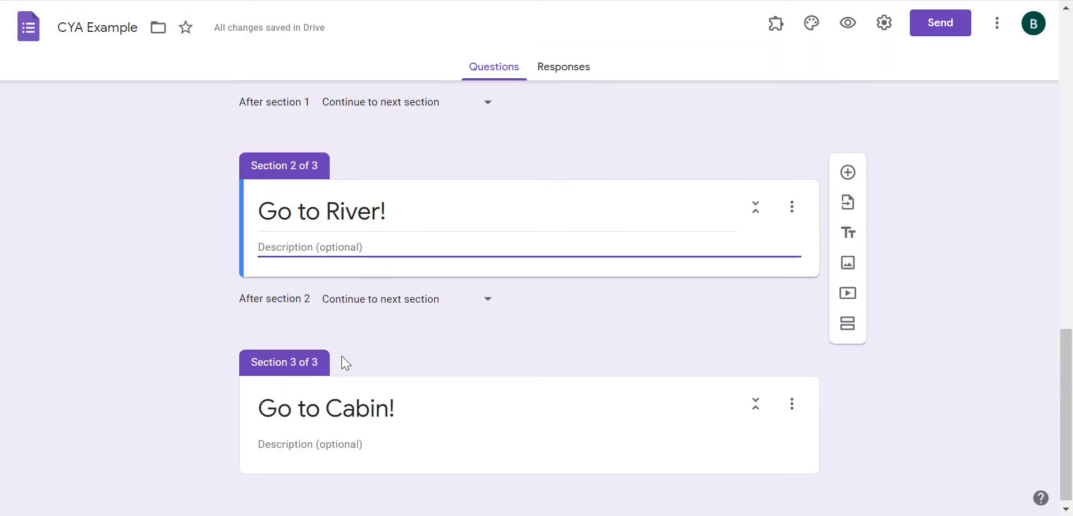
pyautogui.hotkey('ctrl', 'v')
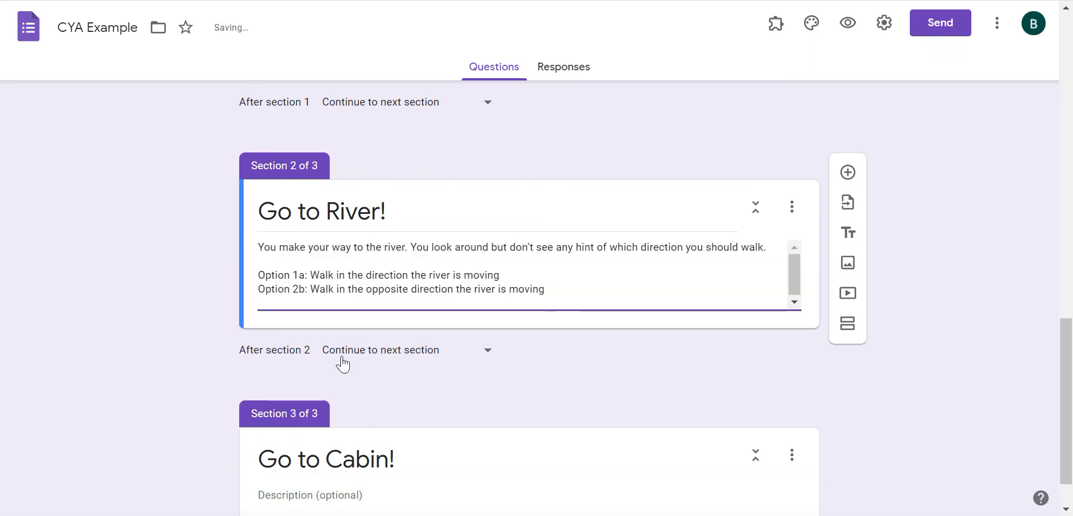
pyautogui.press('BackSpace')
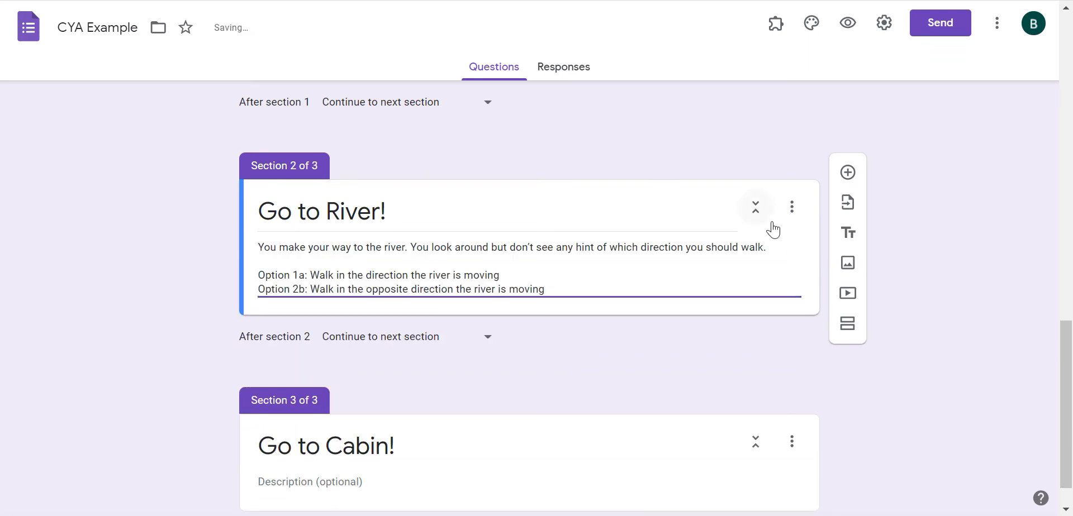
# Insert the image river1.jpg into the "Go to River!" section and title it "You see a quiet river".
pyautogui.click(848, 265)
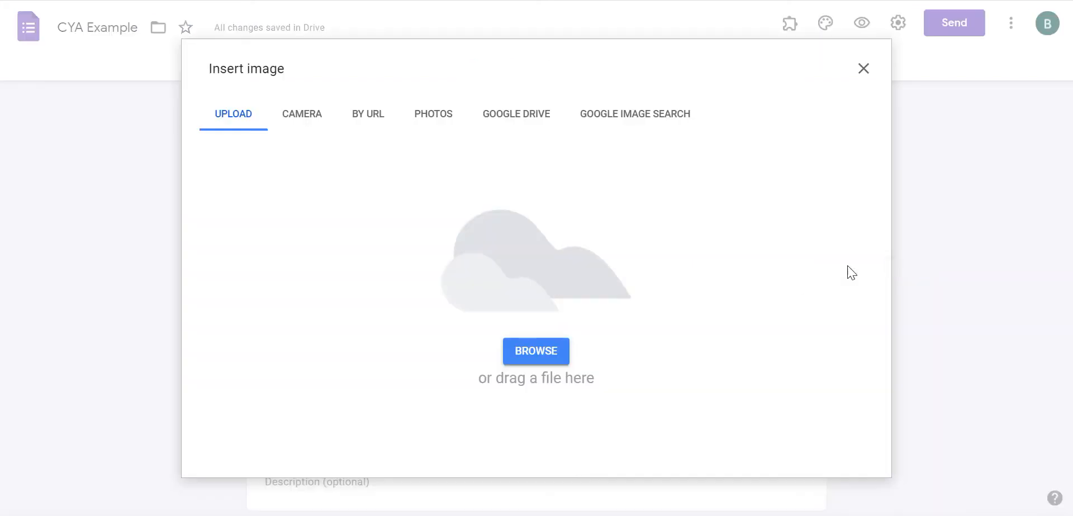
pyautogui.click(530, 352)
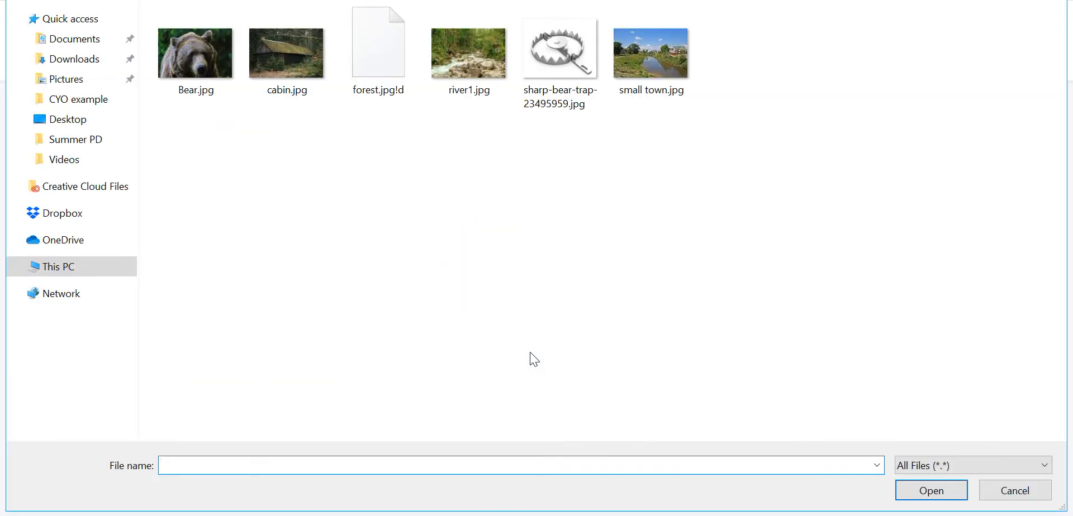
pyautogui.click(475, 68)
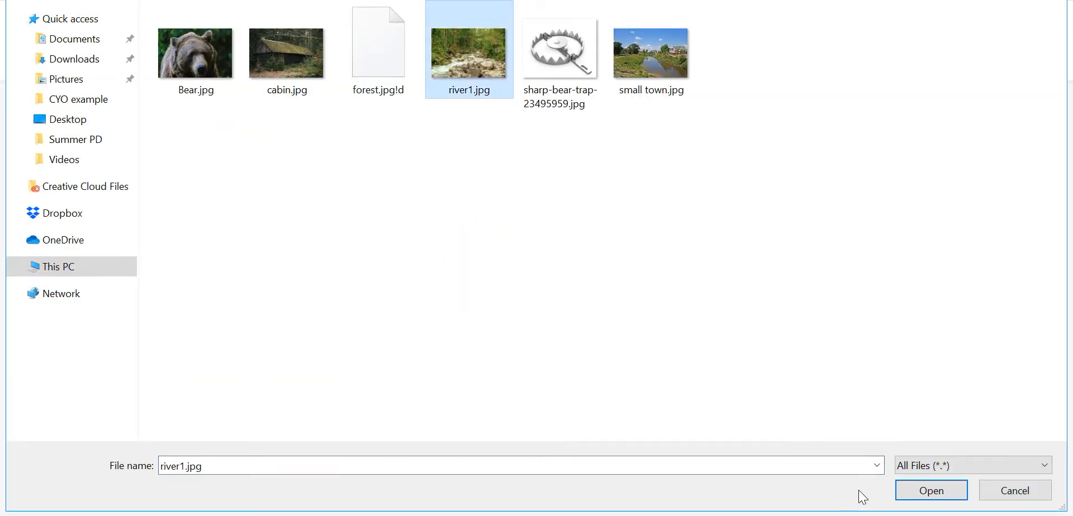
pyautogui.click(929, 492)
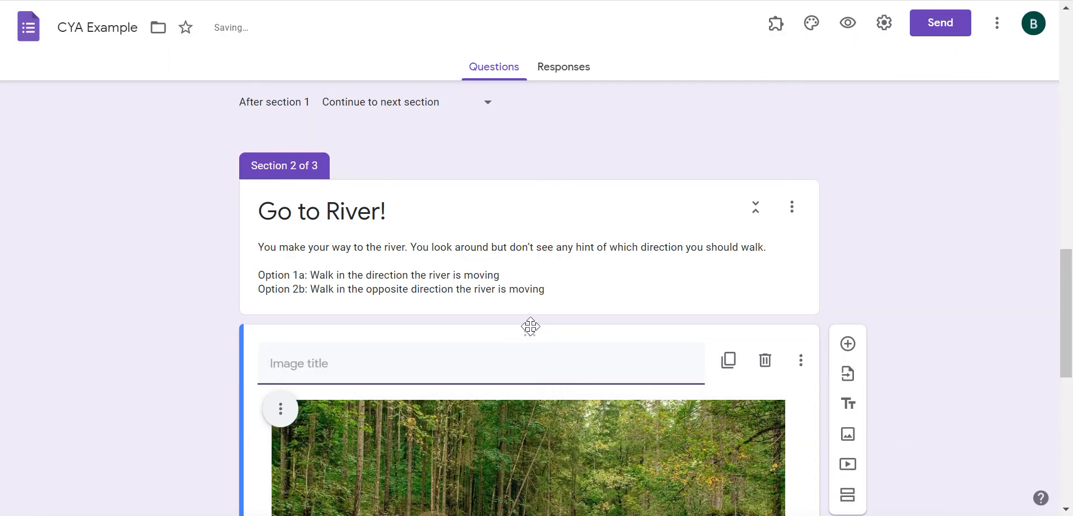
pyautogui.write('You see a quiet river')
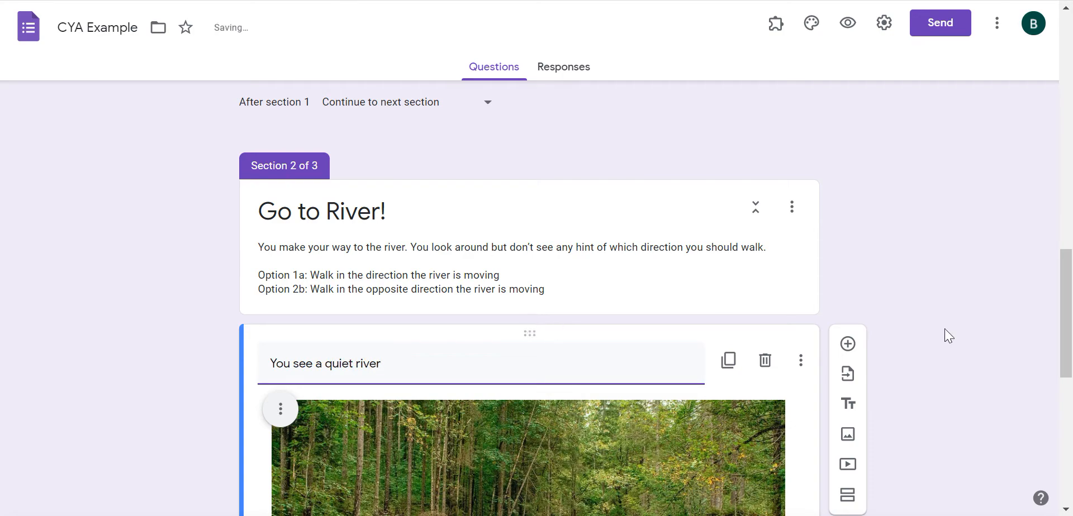
# Add a question below the river image and paste the copied Option 1 passage with its two choices as the question text.
pyautogui.moveTo(1066, 316); pyautogui.dragTo(1070, 386)
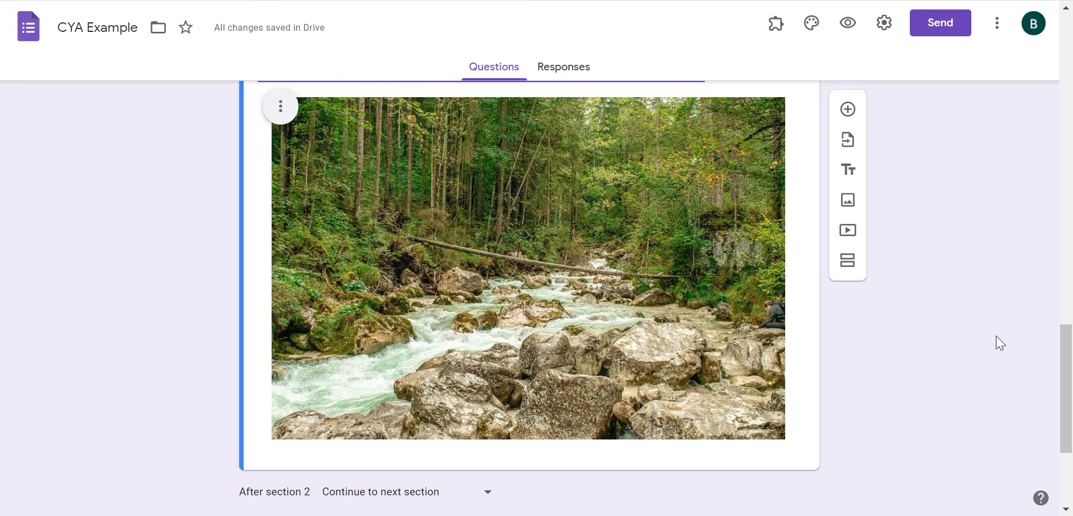
pyautogui.moveTo(1068, 400)
pyautogui.mouseDown()
pyautogui.moveTo(1066, 372)
pyautogui.moveTo(1067, 407)
pyautogui.moveTo(1063, 388)
pyautogui.mouseUp()
pyautogui.click(849, 113)
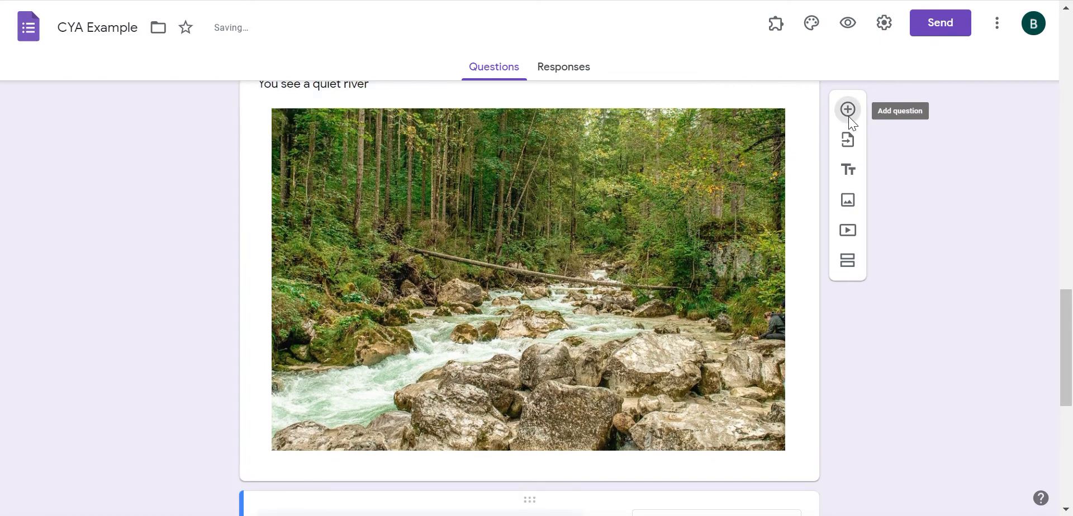
pyautogui.moveTo(1068, 321); pyautogui.dragTo(1071, 369)
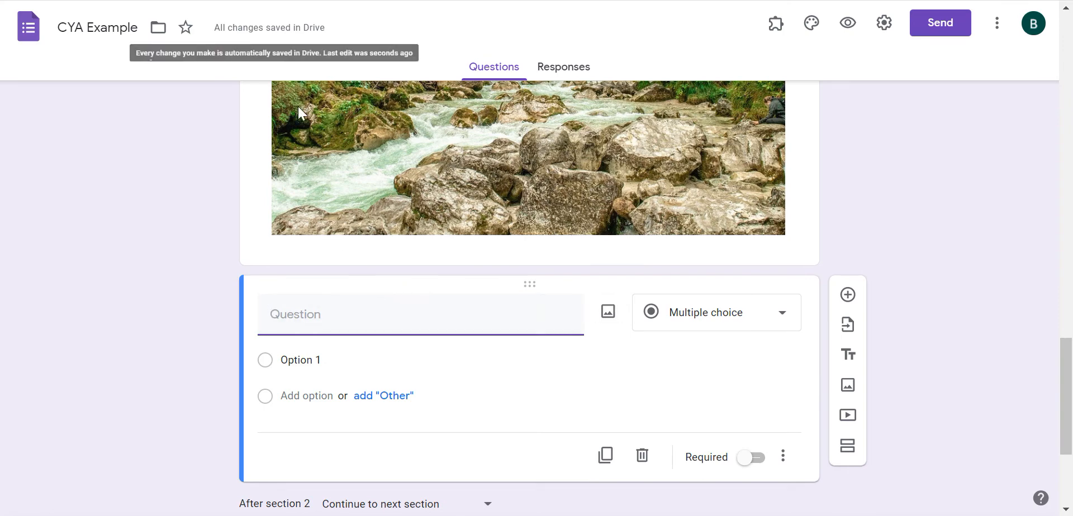
pyautogui.write('You make your way to the river. You look around but don’t see any hint of which direction you should walk.Option 1a: Walk in the direction the river is movingOption 2b: Walk in the opposite direction the river is moving')
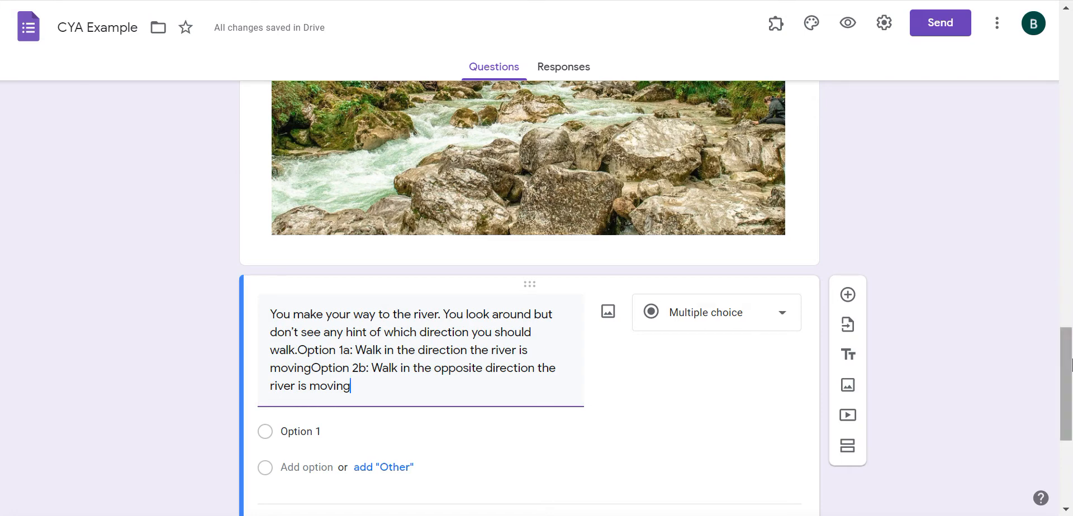
# Copy "Walk in the direction the river is moving" from the question text into its first answer option.
pyautogui.moveTo(1071, 365); pyautogui.dragTo(1071, 393)
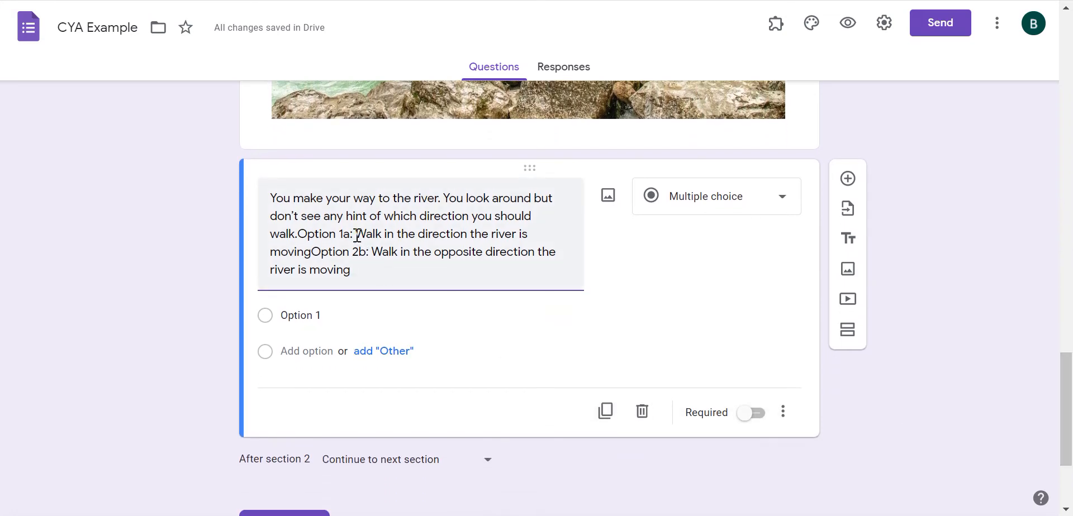
pyautogui.moveTo(359, 234); pyautogui.dragTo(312, 252)
pyautogui.hotkey('ctrl', 'c')
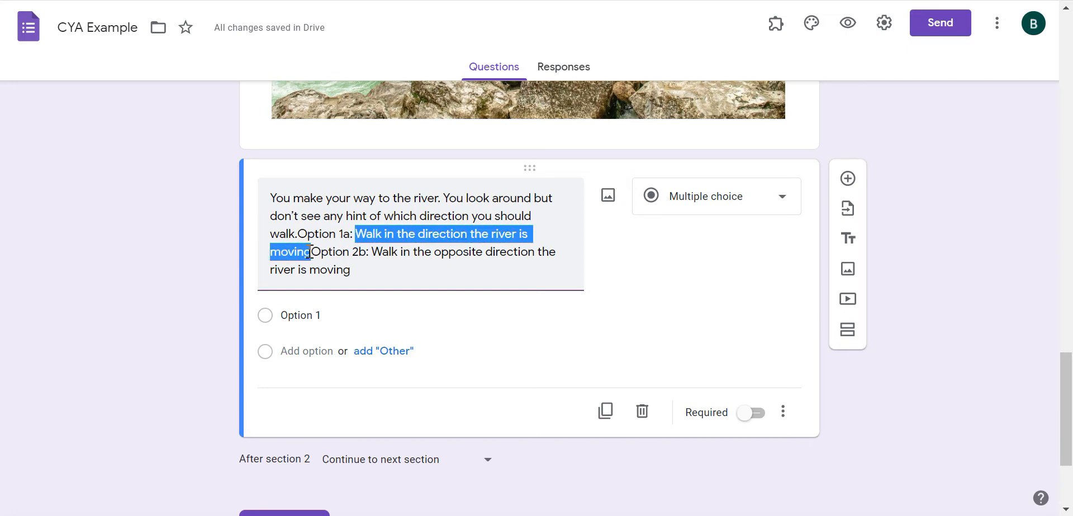
pyautogui.click(322, 315)
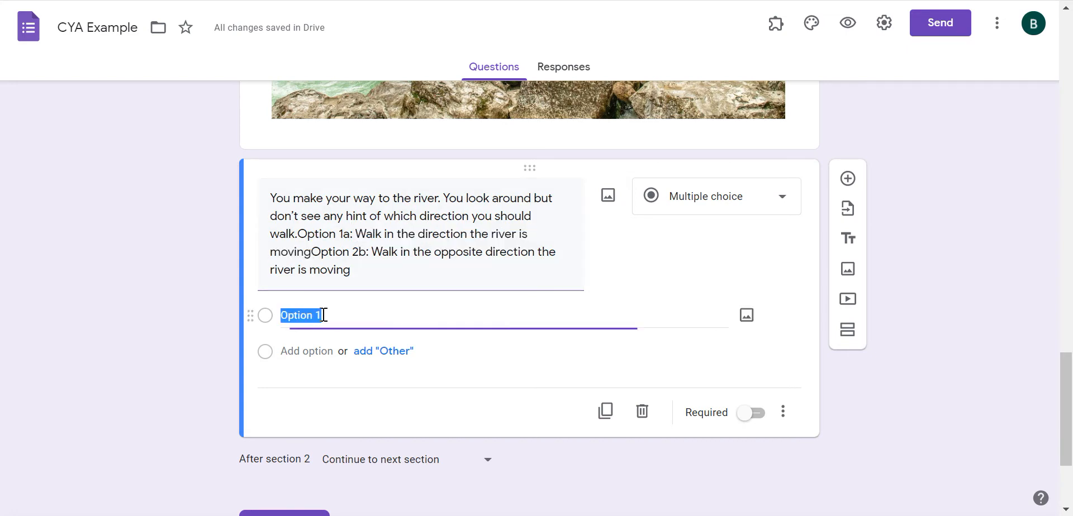
pyautogui.press('BackSpace')
pyautogui.hotkey('ctrl', 'v')
# Copy "Walk in the opposite direction the river is moving" from the river question's text into a second answer option.
pyautogui.tripleClick(358, 270)
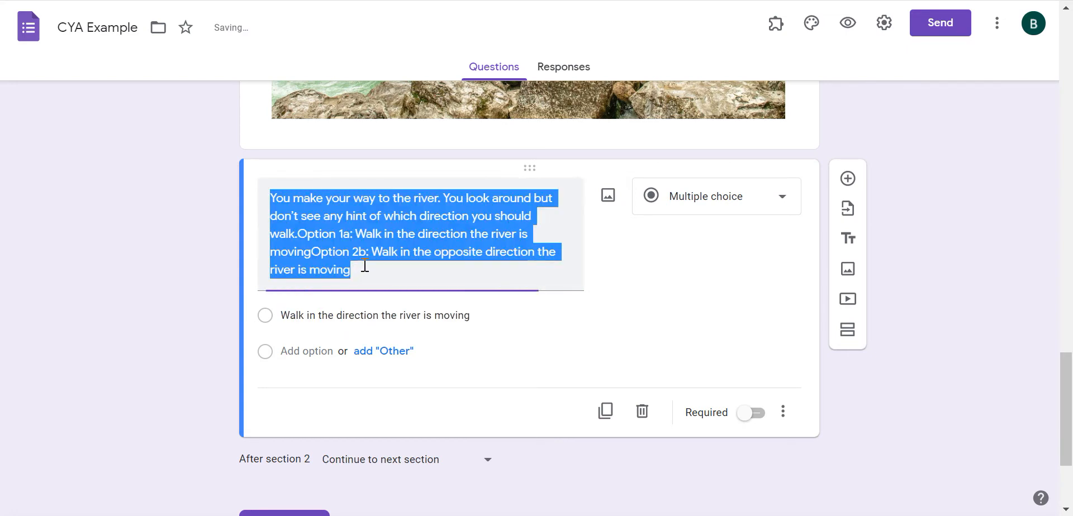
pyautogui.click(368, 269)
pyautogui.moveTo(369, 270); pyautogui.dragTo(376, 258)
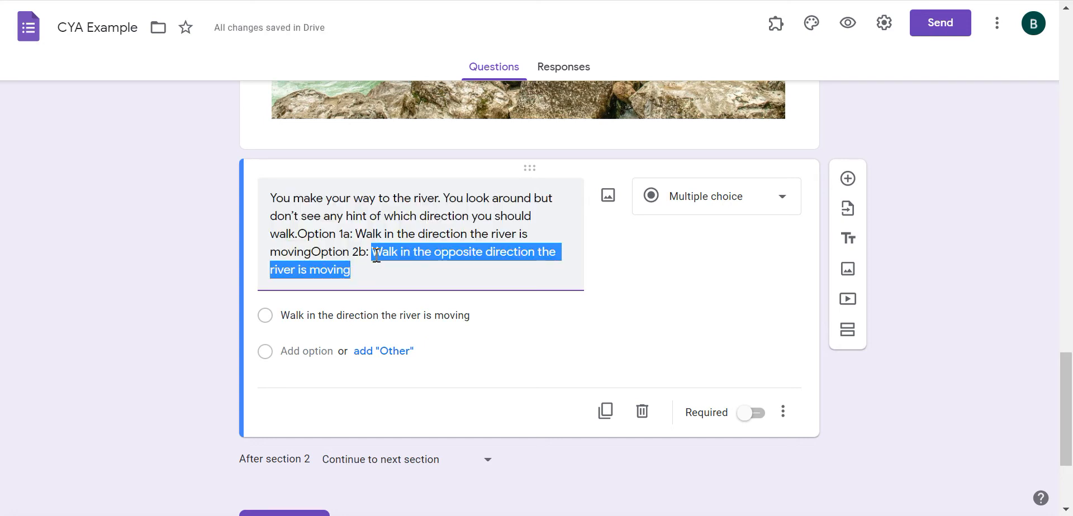
pyautogui.hotkey('ctrl', 'c')
pyautogui.click(302, 351)
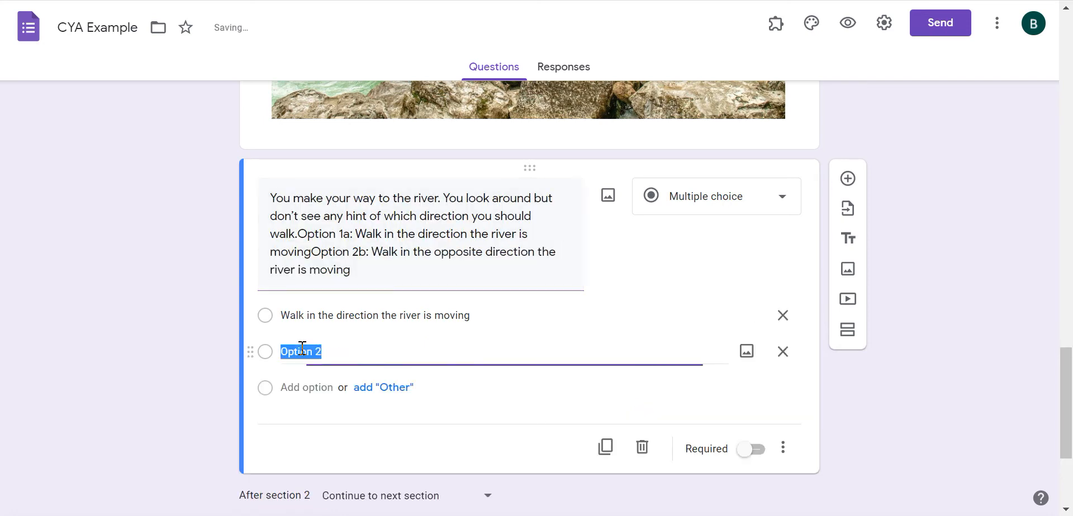
pyautogui.hotkey('ctrl', 'v')
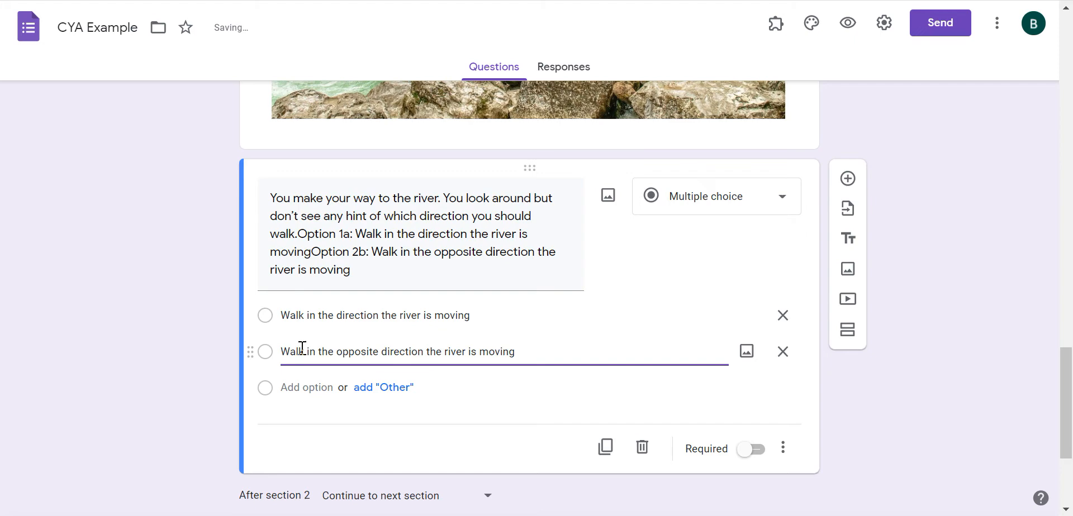
# Delete the Option 1a and Option 2b choices from the river question's text, leaving only the story passage ending in "walk.".
pyautogui.tripleClick(359, 273)
pyautogui.moveTo(299, 237); pyautogui.dragTo(362, 272)
pyautogui.press('BackSpace')
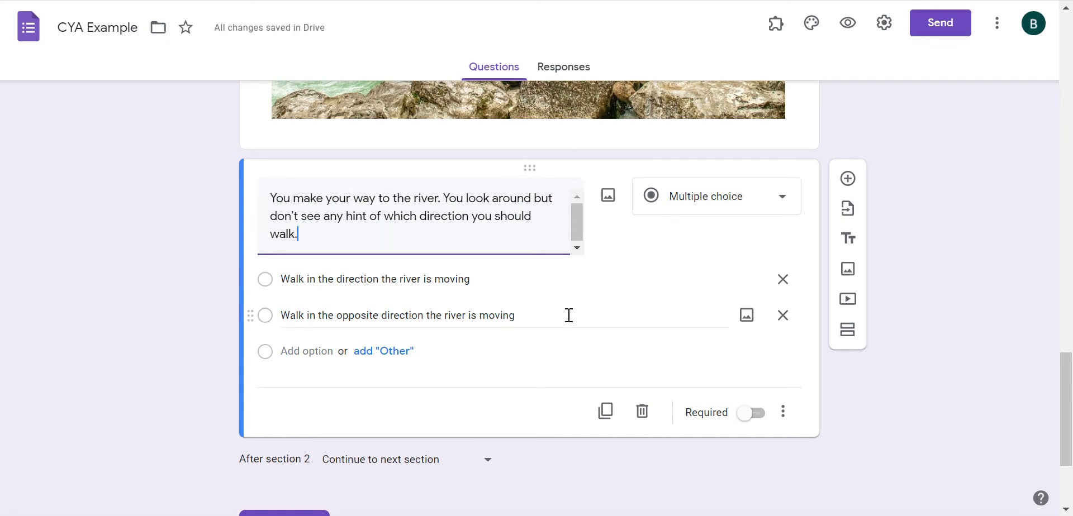
# Make the river question required and enable going to a section based on the answer.
pyautogui.click(751, 416)
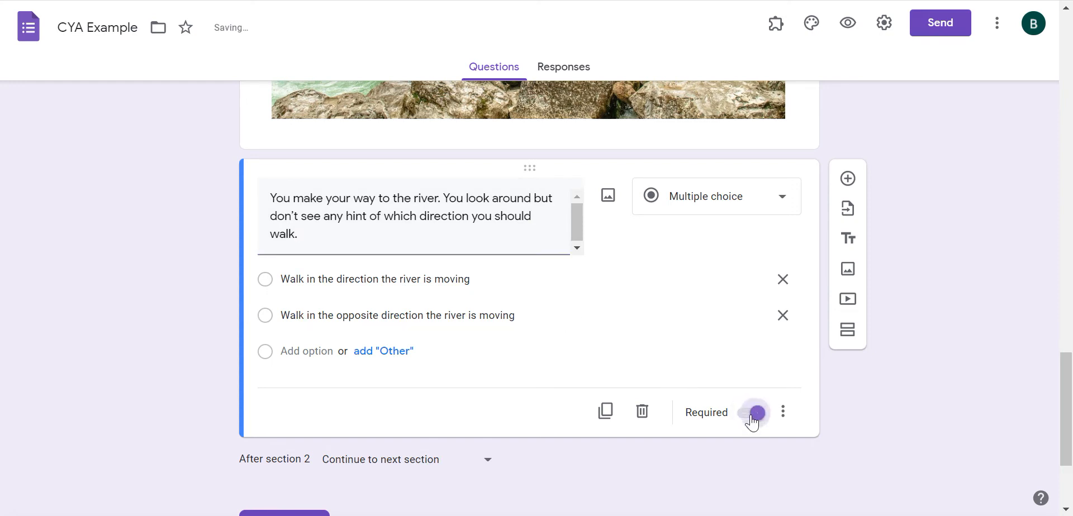
pyautogui.click(783, 417)
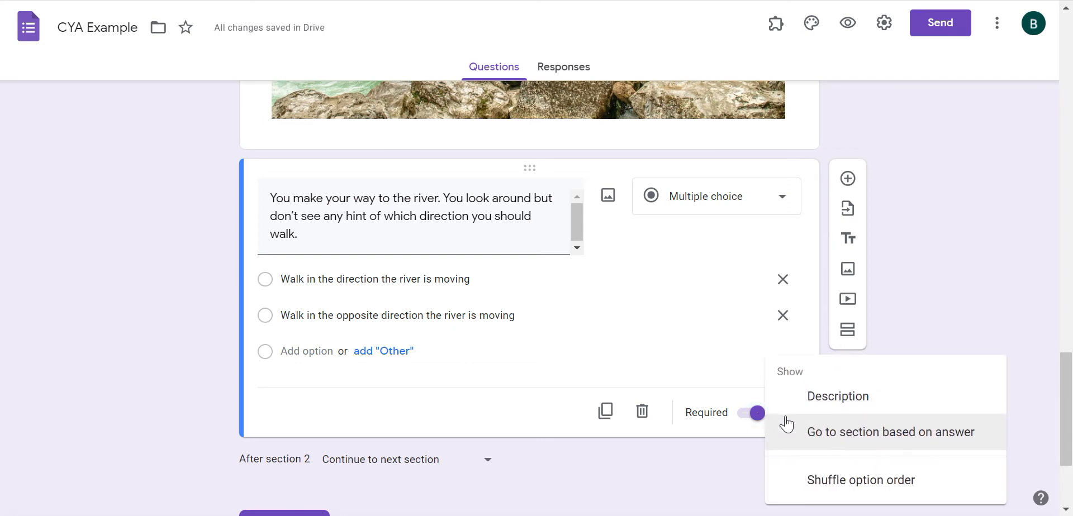
pyautogui.click(844, 443)
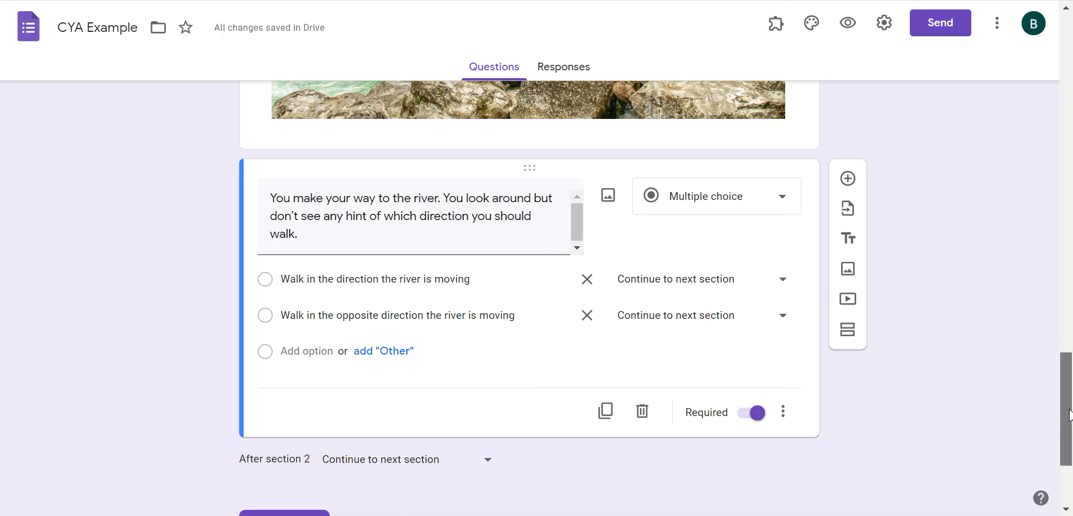
# Add a new section after the river question and title it "Follow Direction of River".
pyautogui.moveTo(1069, 417); pyautogui.dragTo(1069, 451)
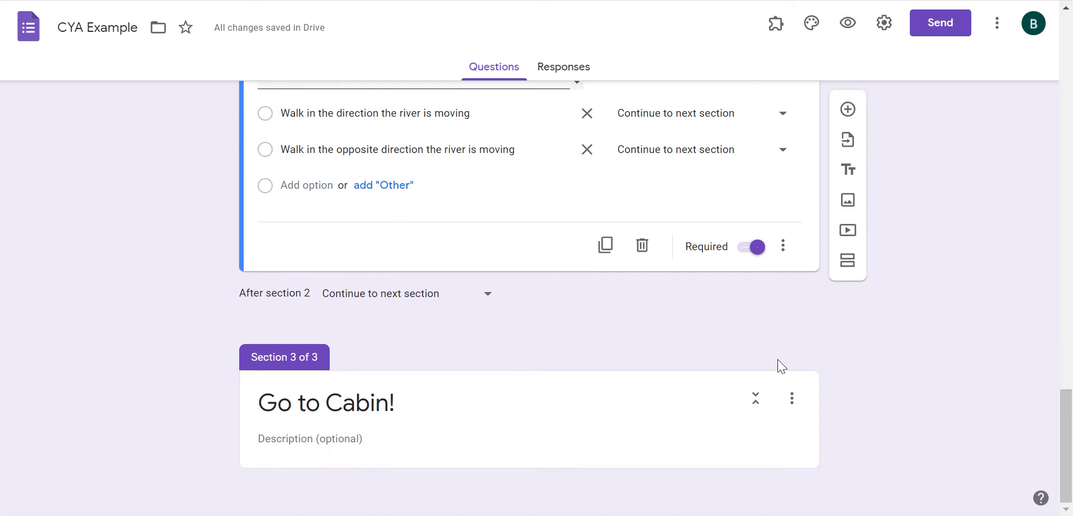
pyautogui.moveTo(1066, 408); pyautogui.dragTo(1066, 407)
pyautogui.moveTo(1064, 380); pyautogui.dragTo(1050, 377)
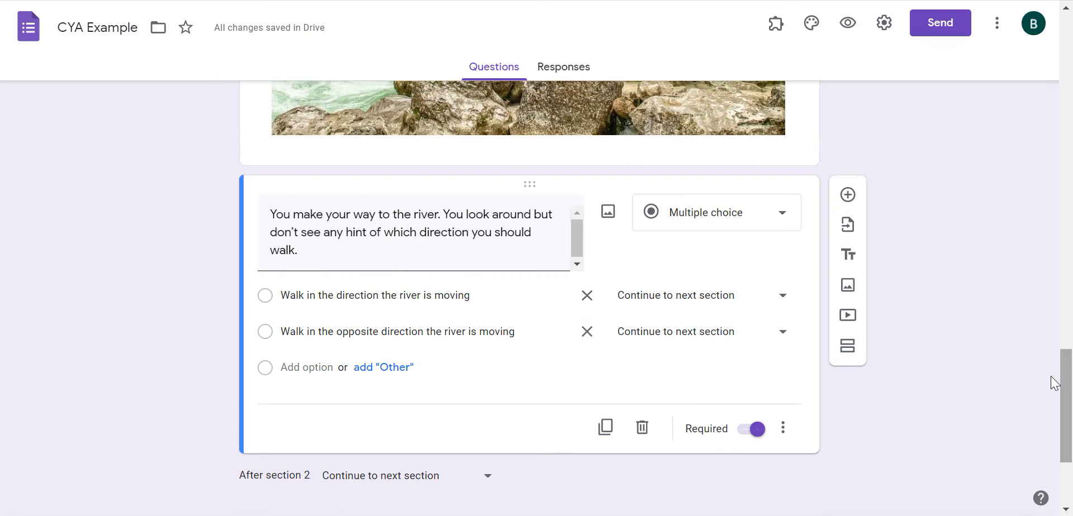
pyautogui.click(848, 349)
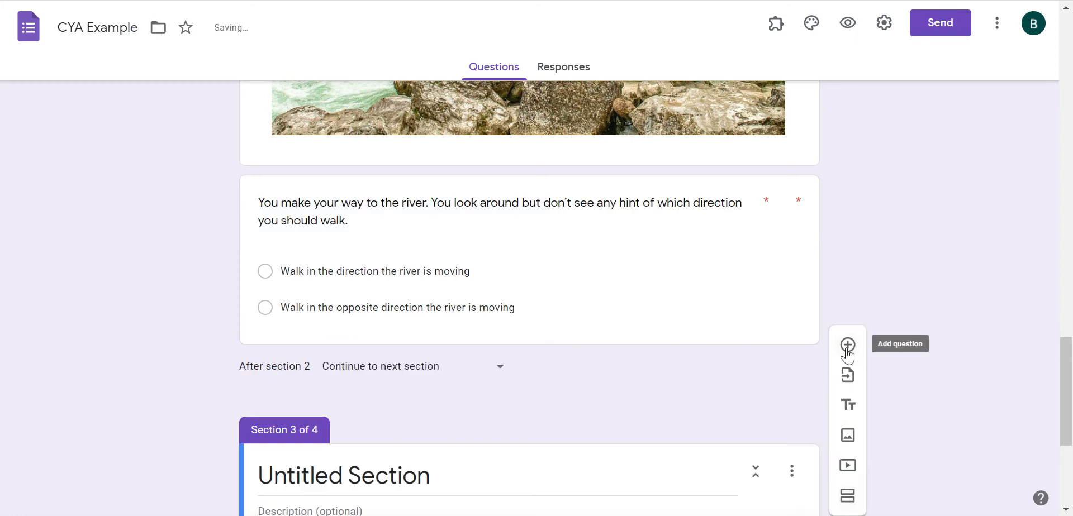
pyautogui.click(358, 473)
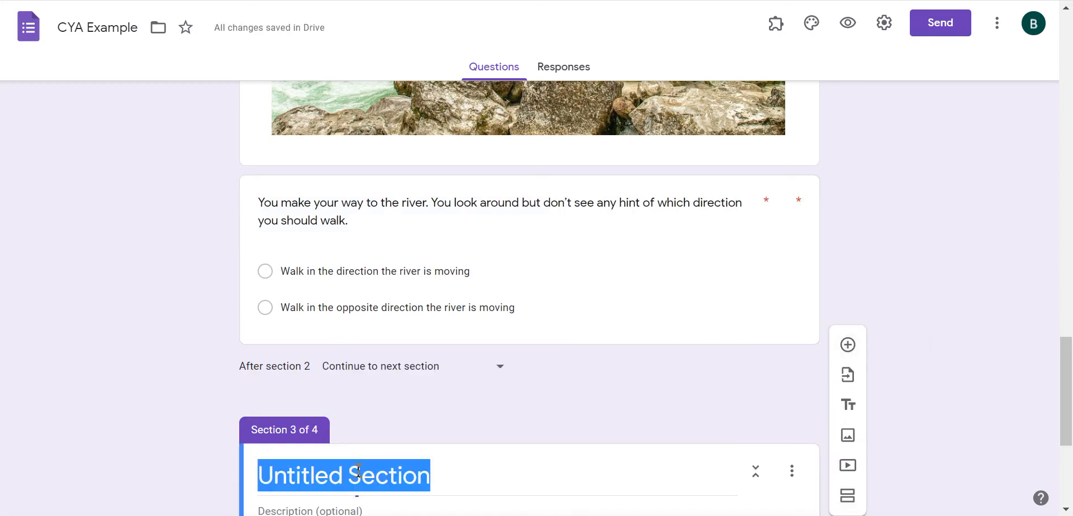
pyautogui.write('Follw')
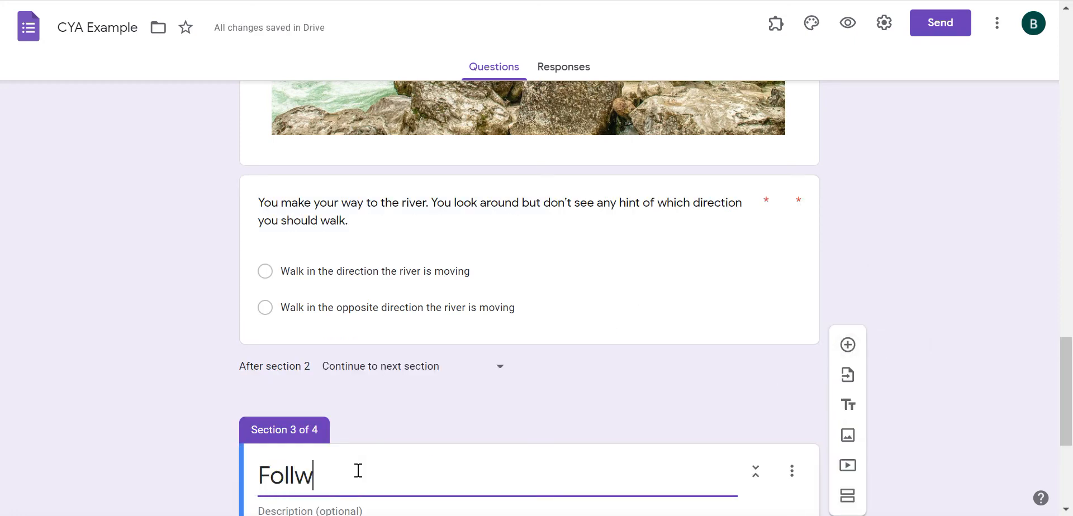
pyautogui.press('BackSpace')
pyautogui.write('ow ')
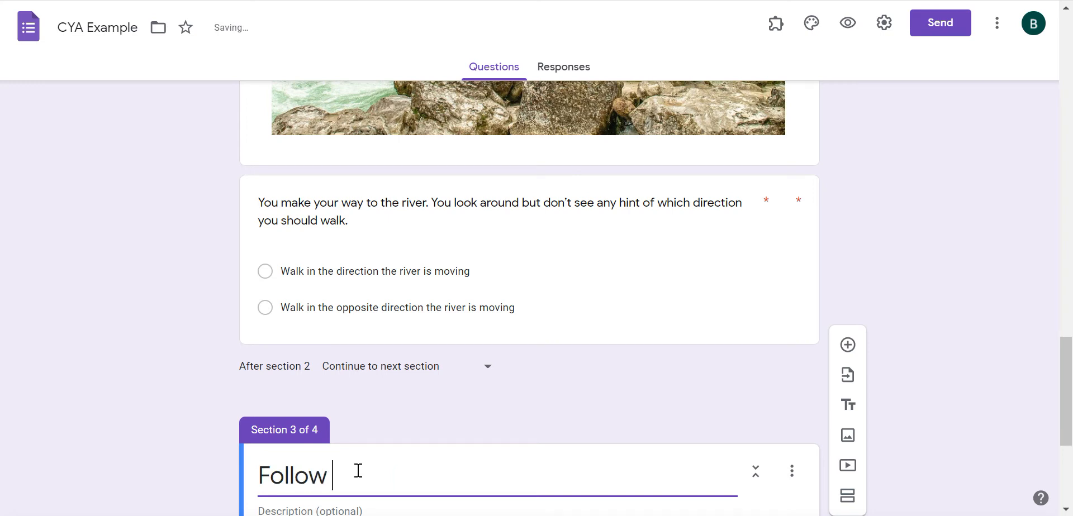
pyautogui.write('Direction of ')
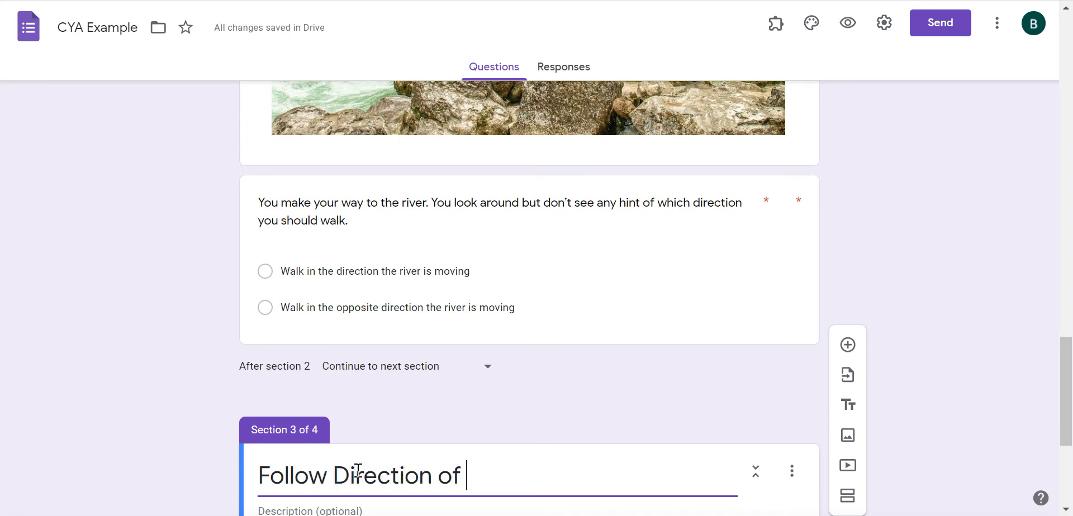
pyautogui.write('River')
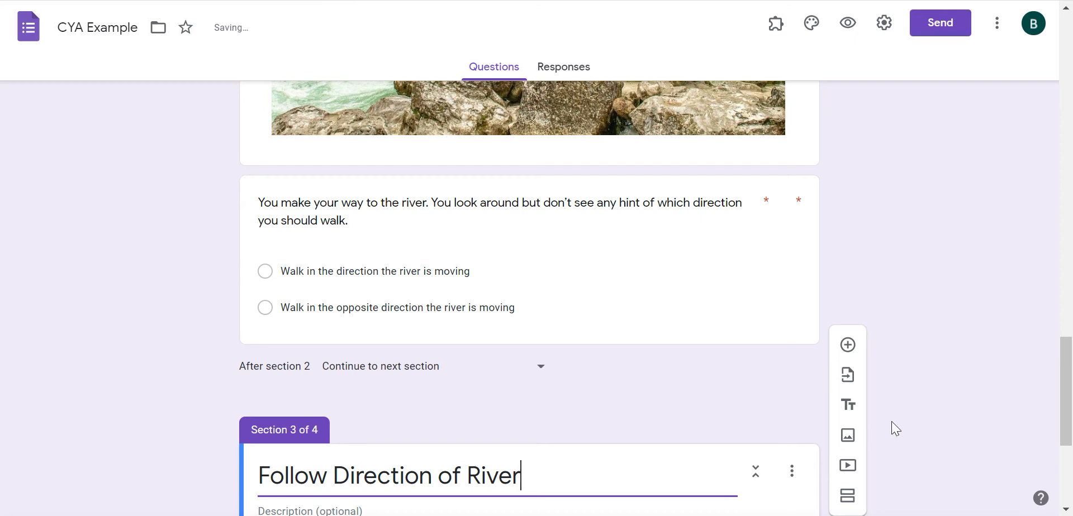
# Add another section below "Follow Direction of River" and title it "Don't Follow Direction of River".
pyautogui.scroll(-5, 1067, 411)
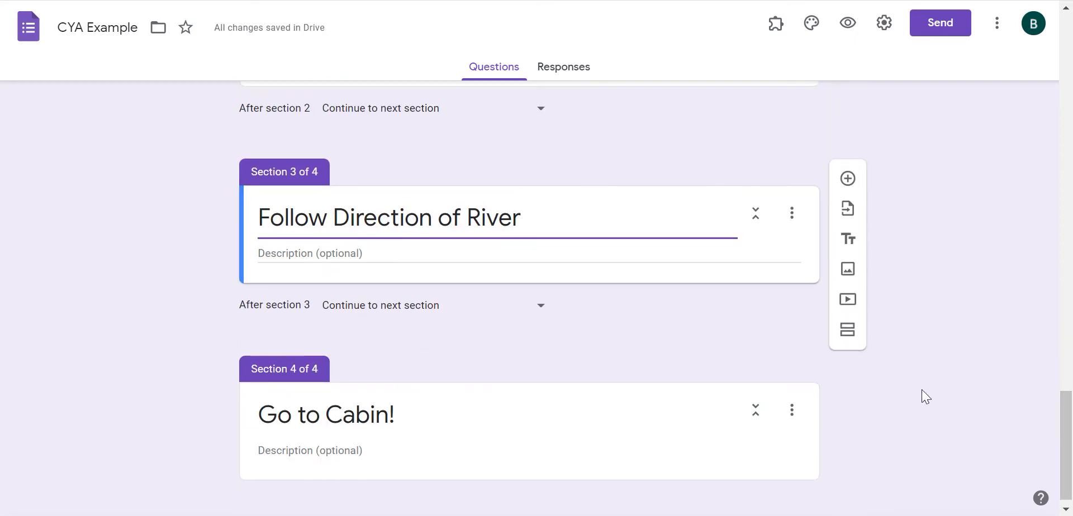
pyautogui.click(848, 338)
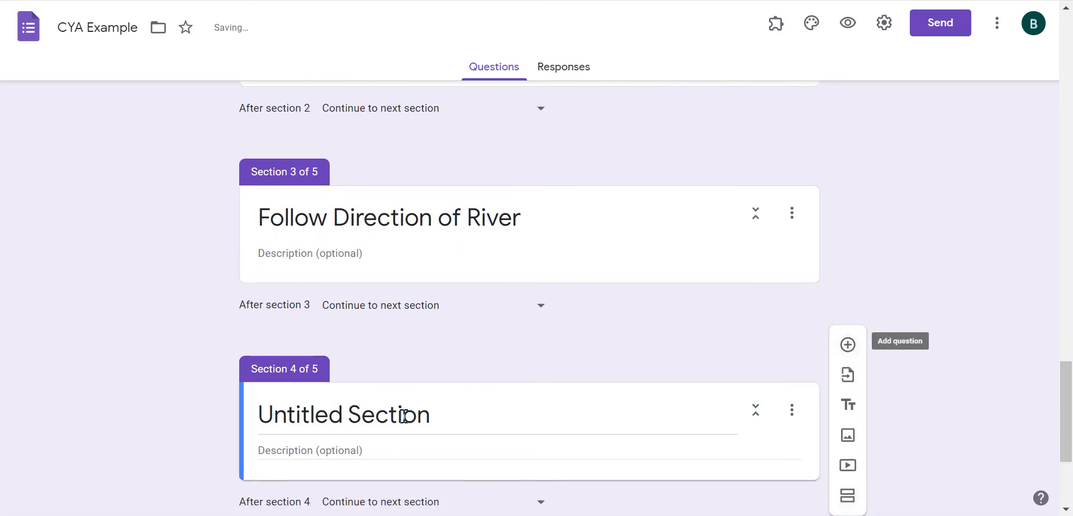
pyautogui.click(354, 414)
pyautogui.write('F')
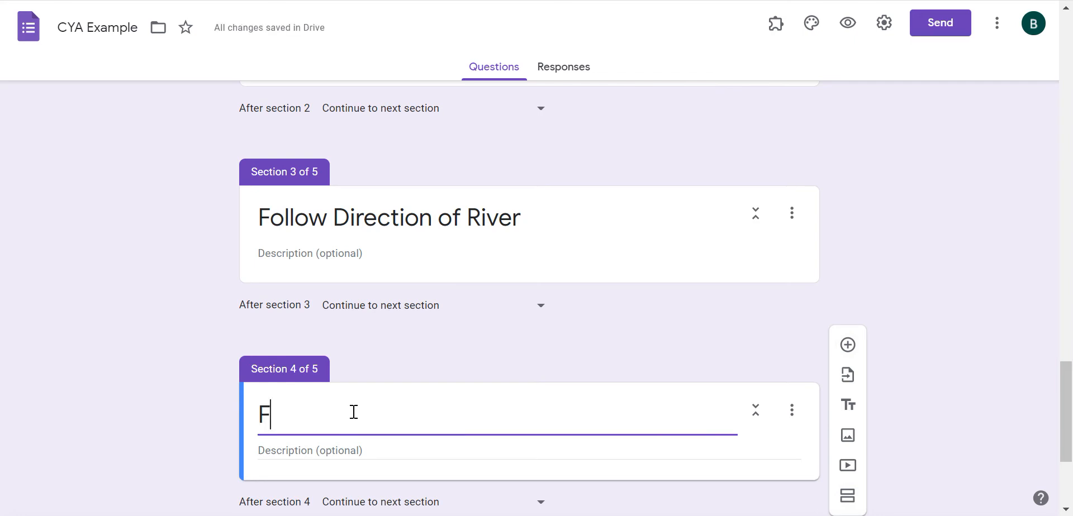
pyautogui.press('BackSpace')
pyautogui.write('D')
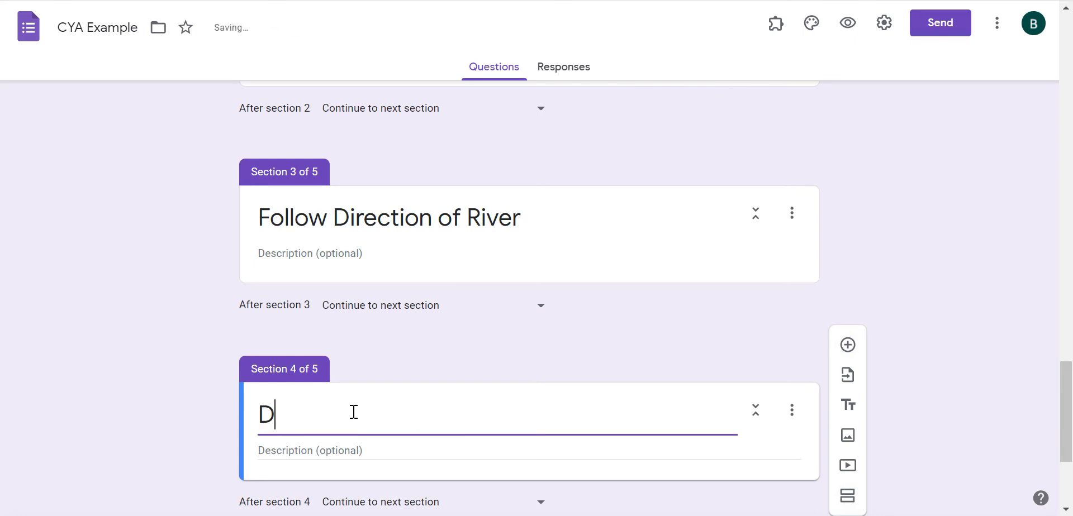
pyautogui.write("on't Follow Dire")
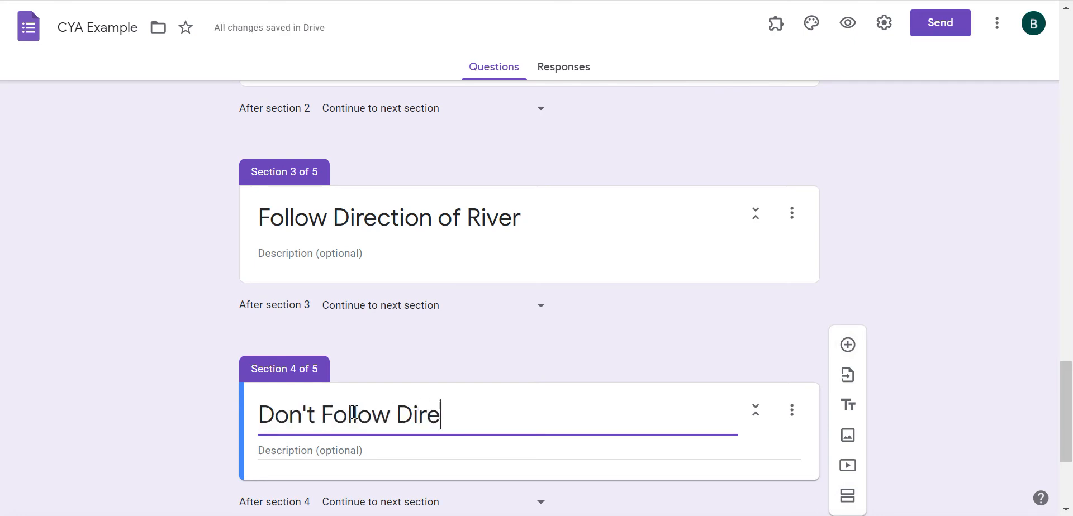
pyautogui.write('ction of River')
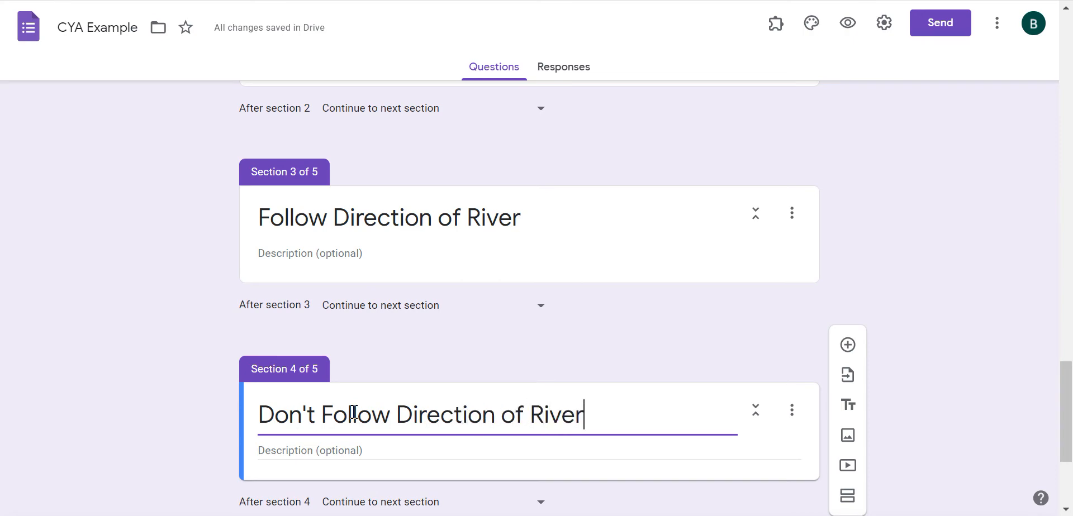
# Route the river question's first answer to section 3 (Follow Direction of River) and its second to section 4 (Don't Follow Direction of River).
pyautogui.moveTo(1063, 397); pyautogui.dragTo(1061, 334)
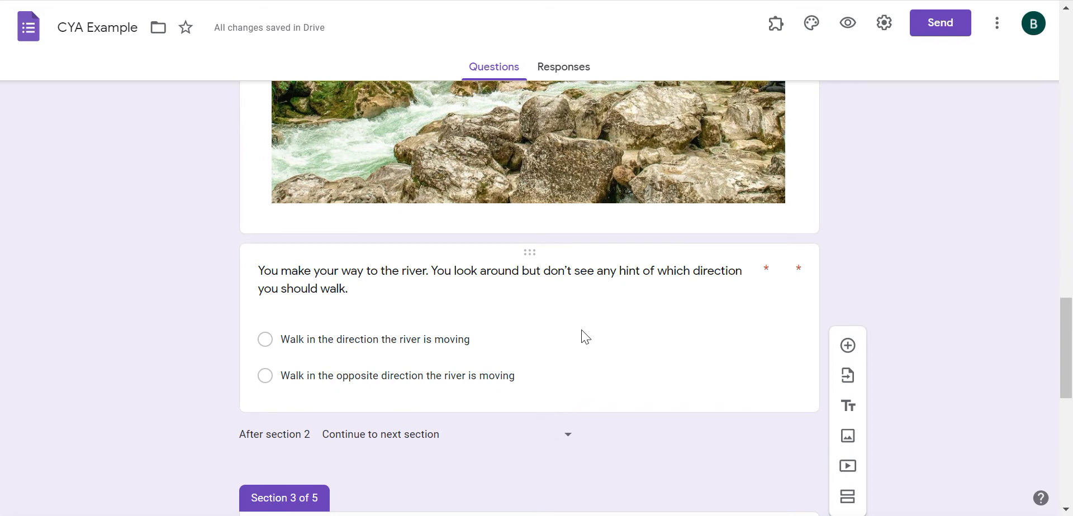
pyautogui.click(581, 331)
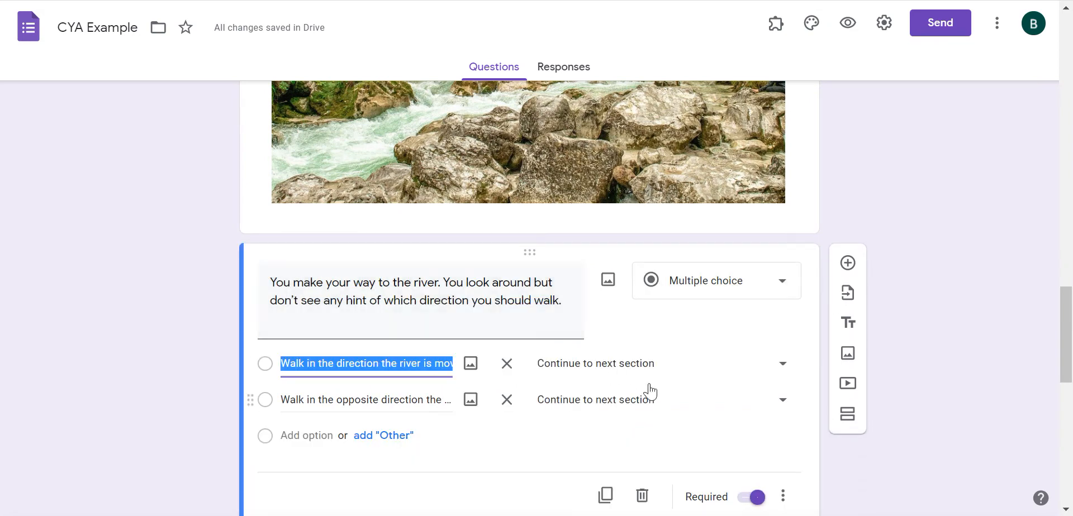
pyautogui.click(676, 373)
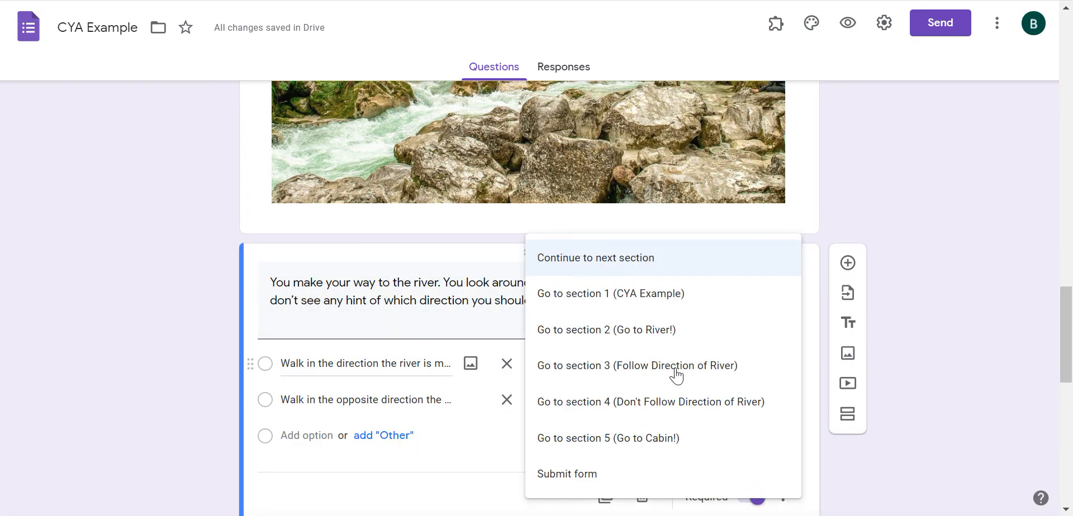
pyautogui.click(688, 370)
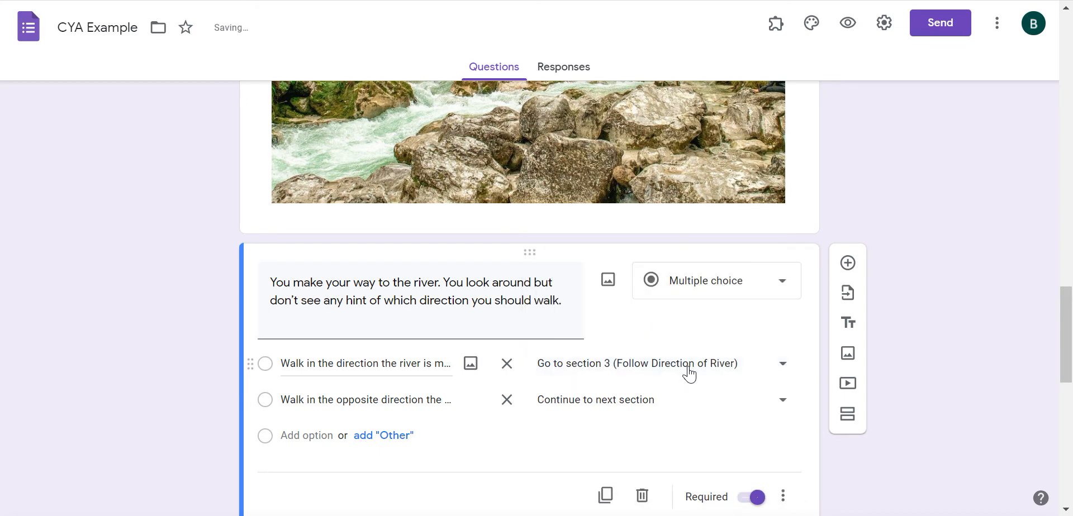
pyautogui.click(603, 403)
pyautogui.click(641, 412)
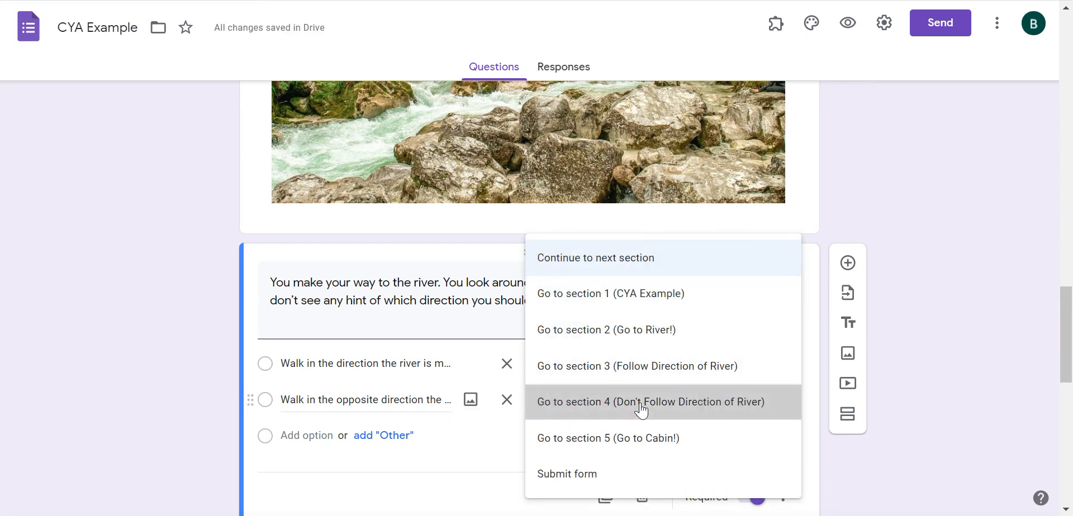
# Switch to the Google Docs planner and copy the whole Option 1a passage, from "You follow the river for hours" through "END".
pyautogui.moveTo(1065, 372); pyautogui.dragTo(1070, 453)
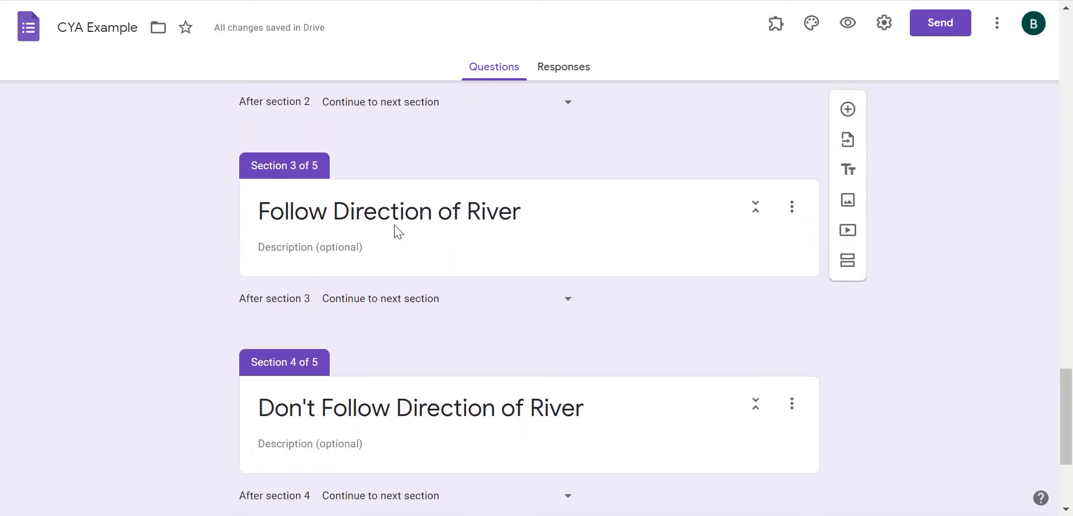
pyautogui.click(386, 0)
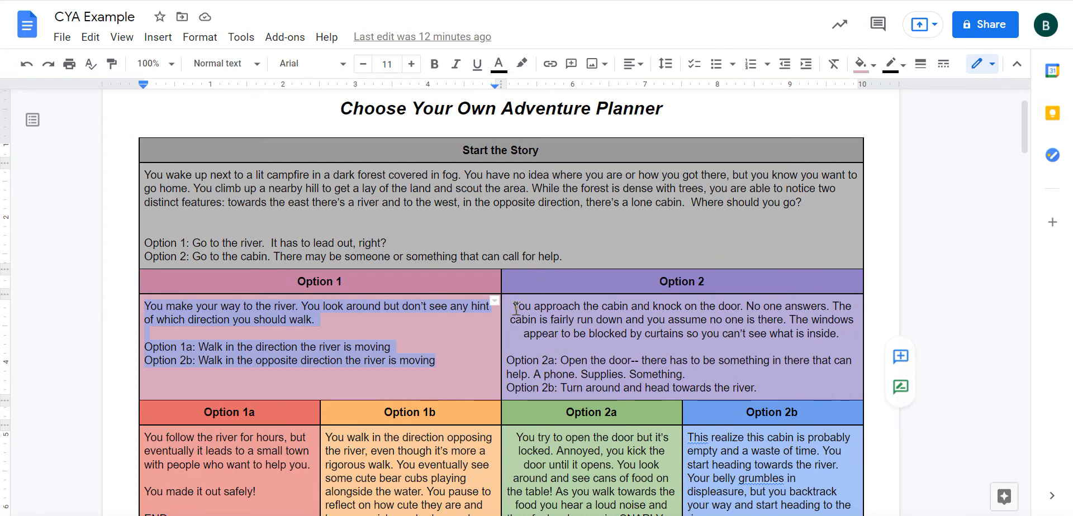
pyautogui.moveTo(1024, 145); pyautogui.dragTo(1025, 159)
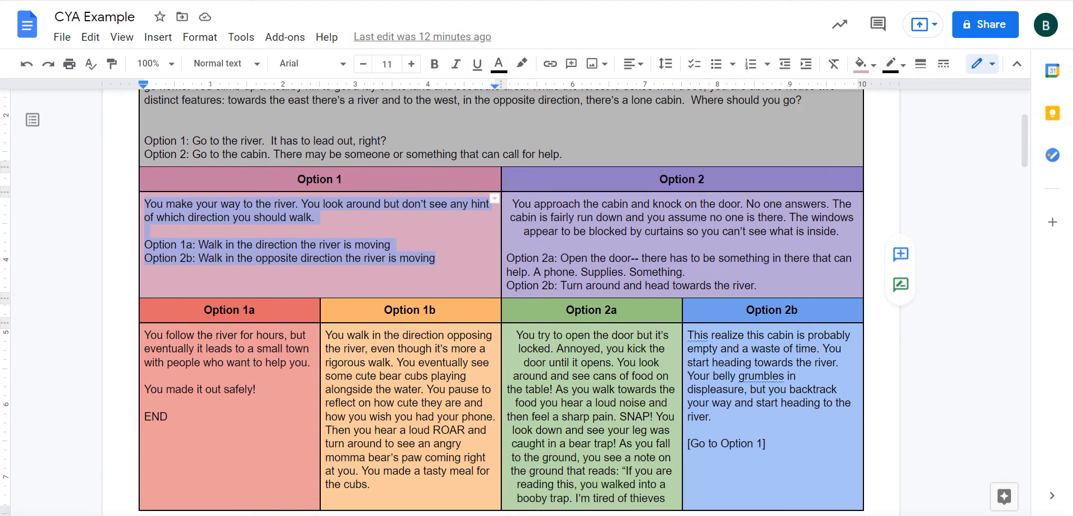
pyautogui.moveTo(167, 413); pyautogui.dragTo(148, 342)
pyautogui.hotkey('ctrl', 'c')
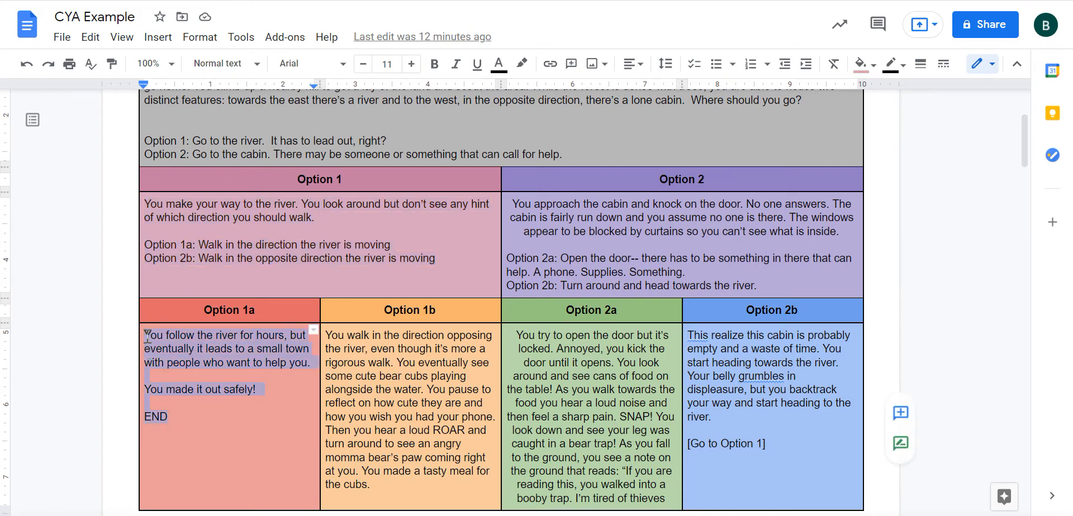
# Switch back to the form, insert small town.jpg under "Follow Direction of River" and title the image "You find a town!".
pyautogui.hotkey('ctrl', 'Tab')
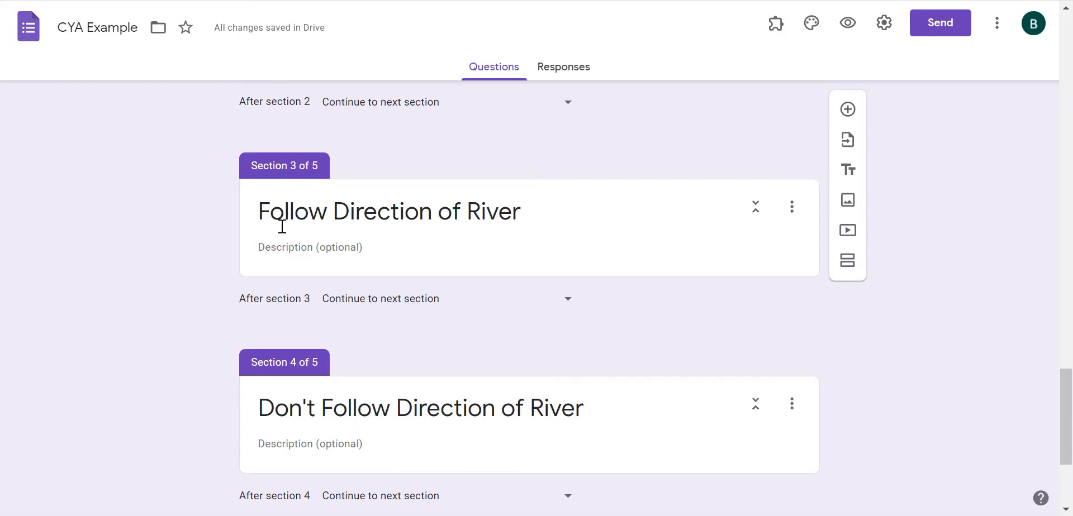
pyautogui.click(285, 244)
pyautogui.scroll(-2, 287, 244)
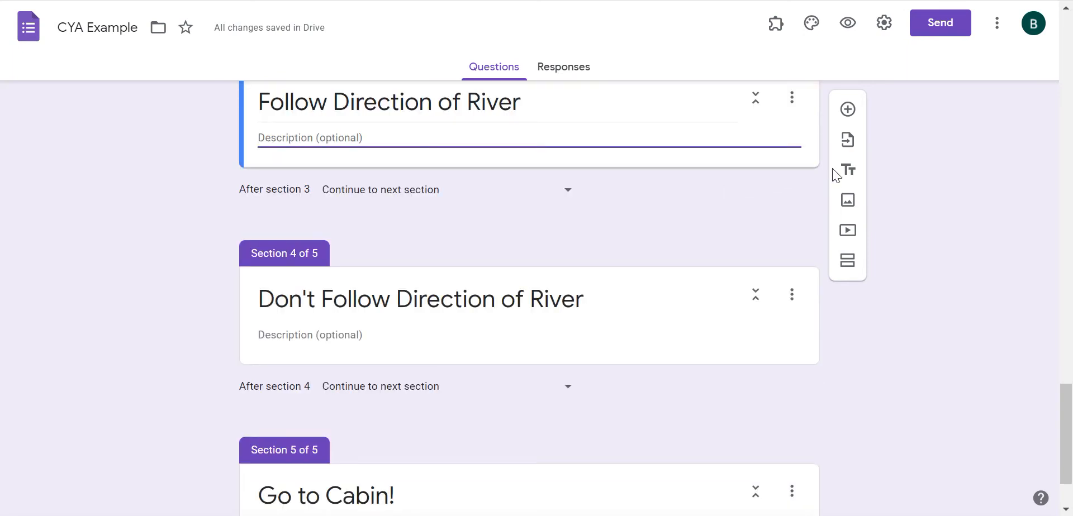
pyautogui.click(844, 202)
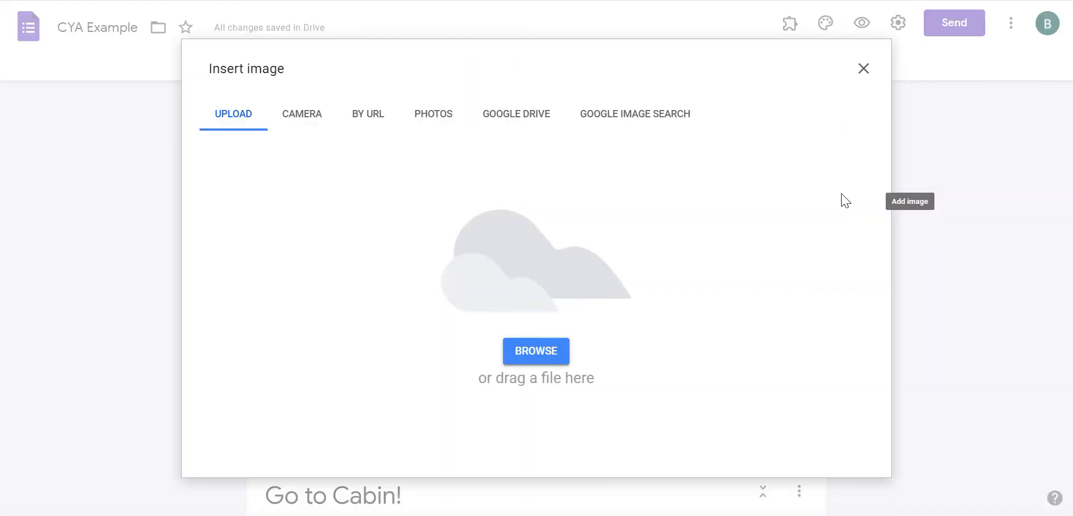
pyautogui.click(535, 347)
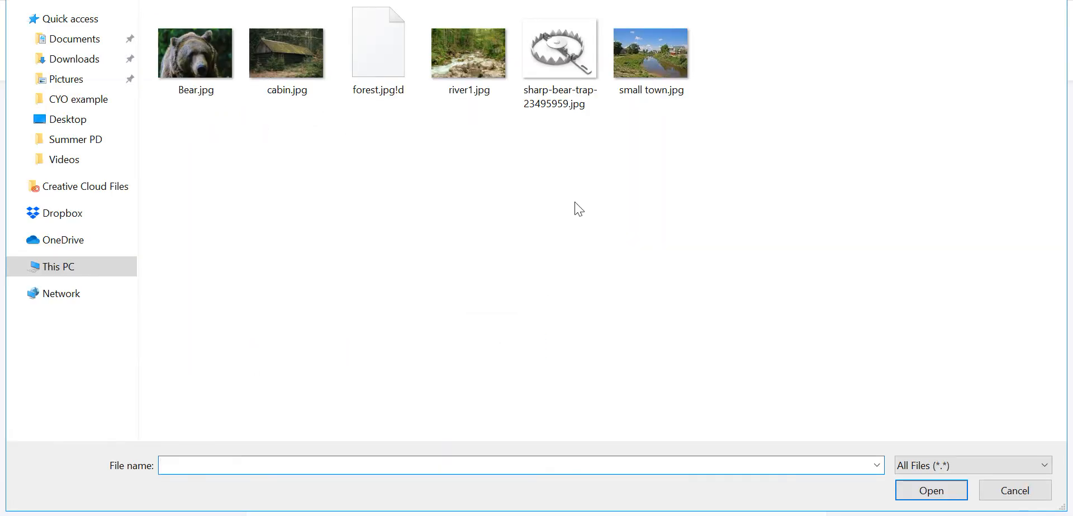
pyautogui.click(665, 79)
pyautogui.click(923, 492)
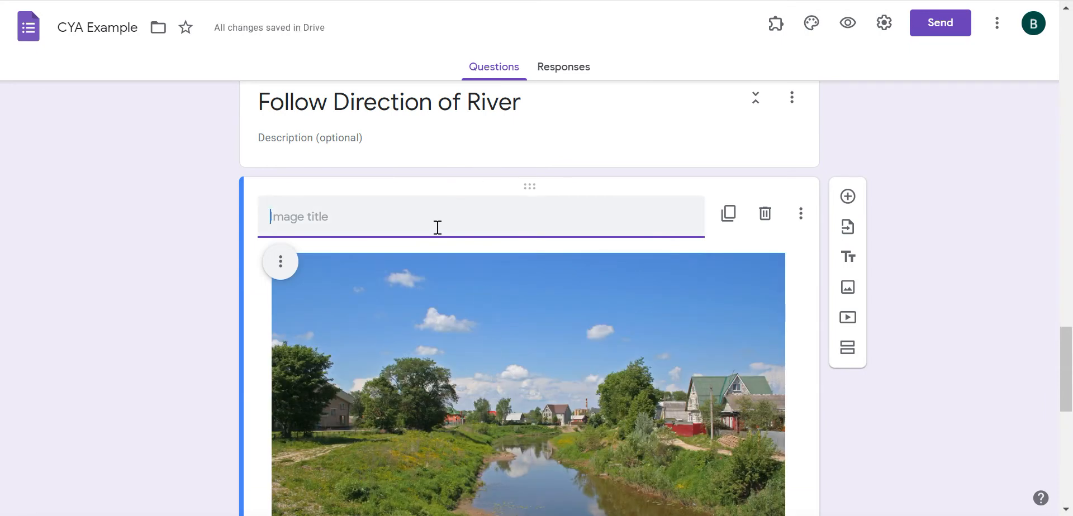
pyautogui.write('You find a town!')
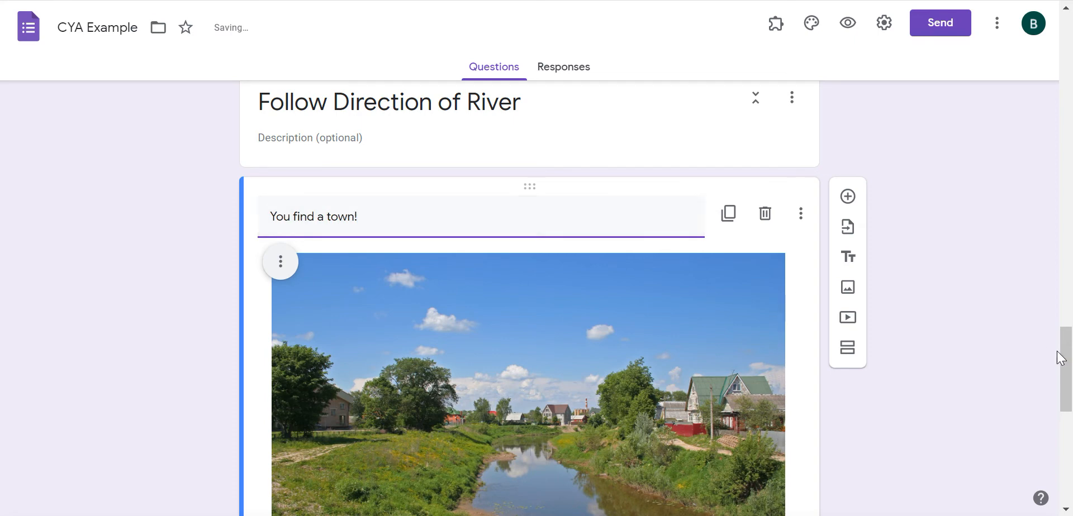
# Add a multiple-choice question below the town image with the copied Option 1a passage as its text, leaving out "END".
pyautogui.moveTo(1065, 359); pyautogui.dragTo(1065, 389)
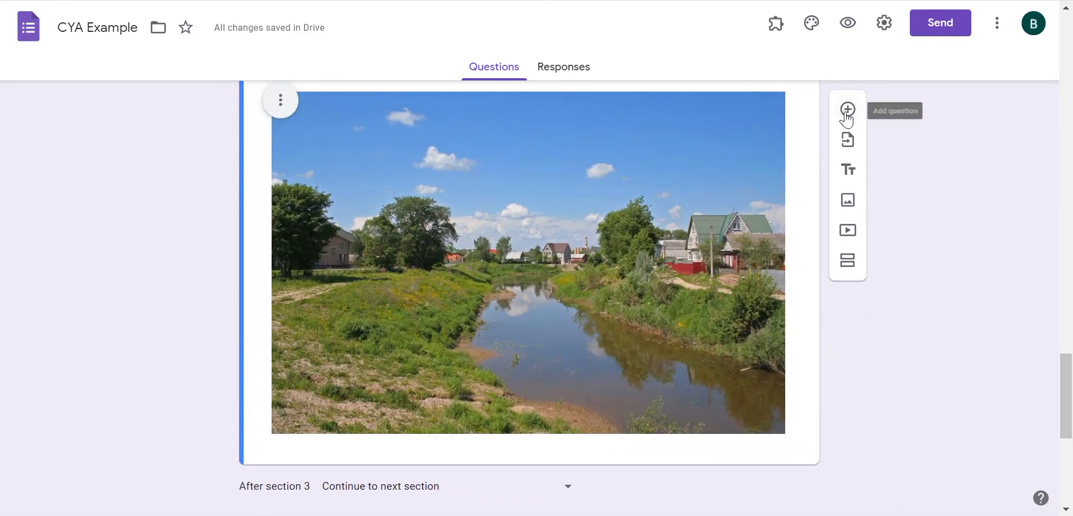
pyautogui.click(847, 112)
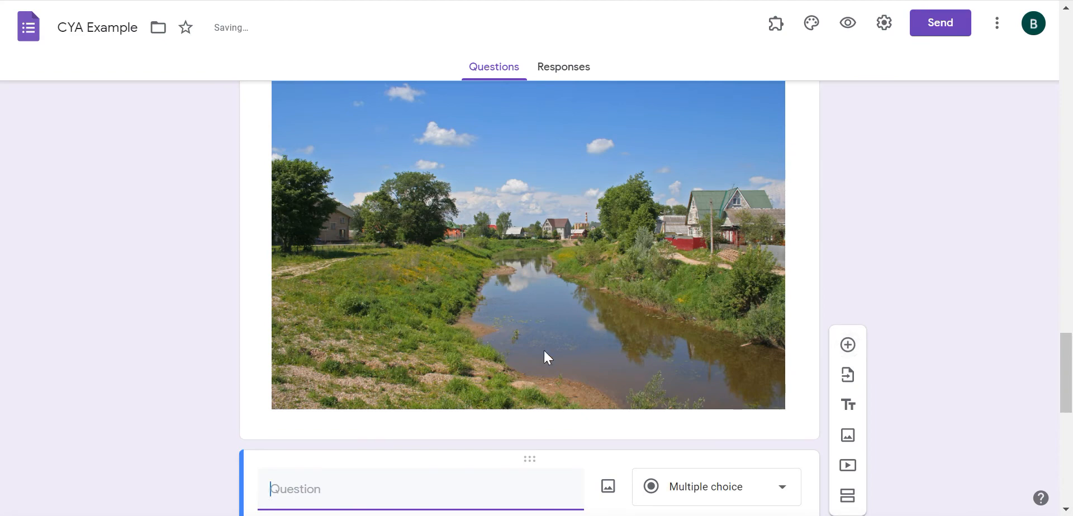
pyautogui.hotkey('ctrl', 'v')
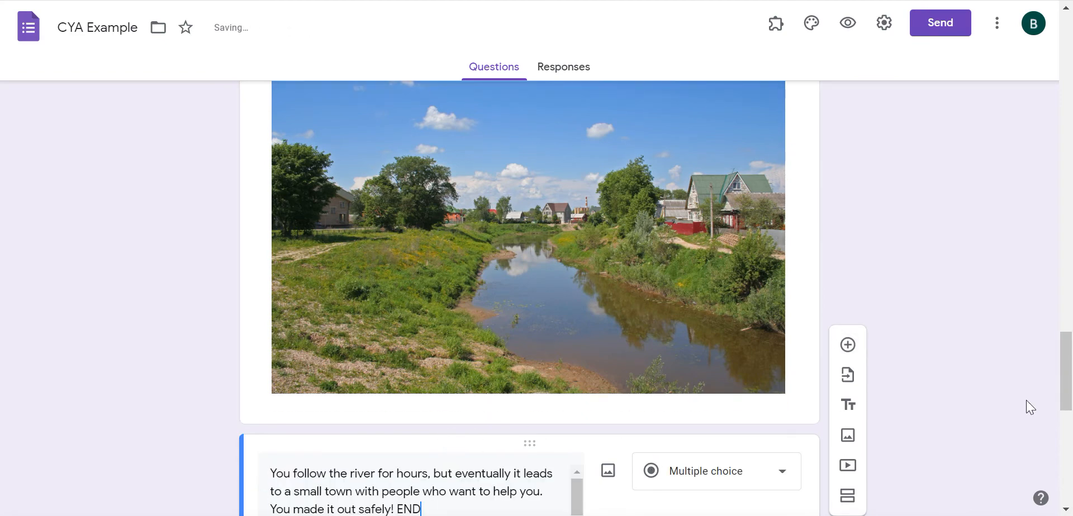
pyautogui.scroll(-2, 1063, 397)
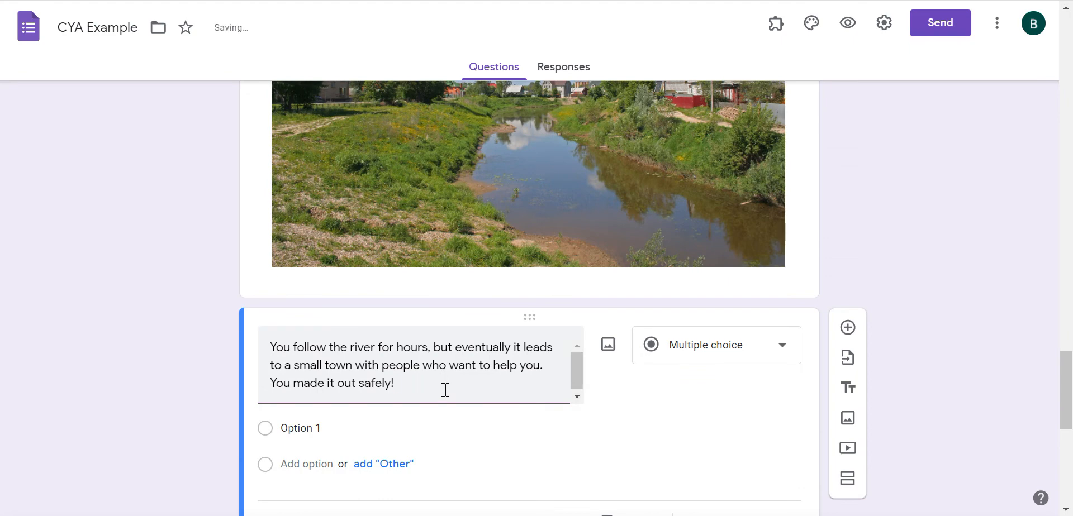
# Set the town question's first answer to "You survive!" and make the question required.
pyautogui.moveTo(1070, 403); pyautogui.dragTo(1071, 419)
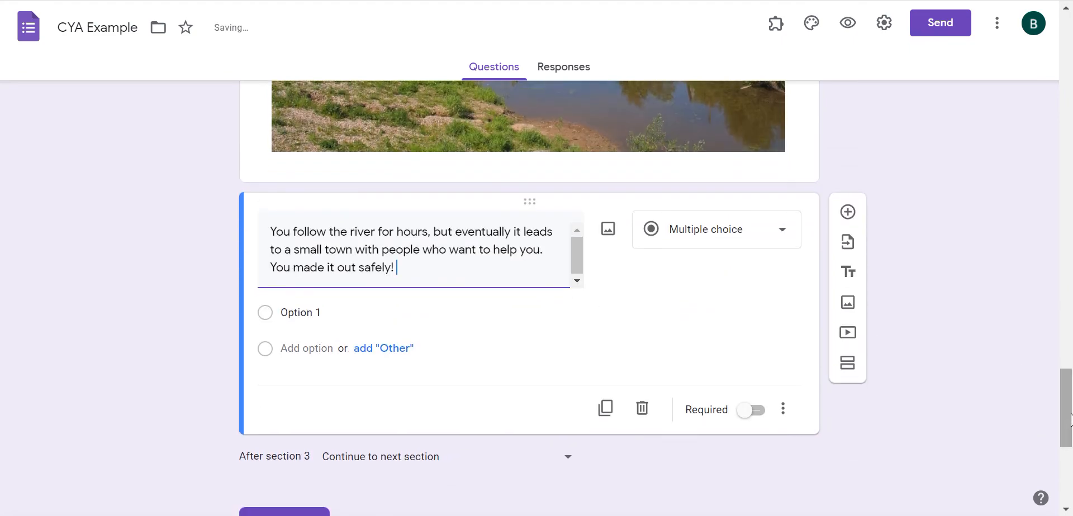
pyautogui.click(332, 313)
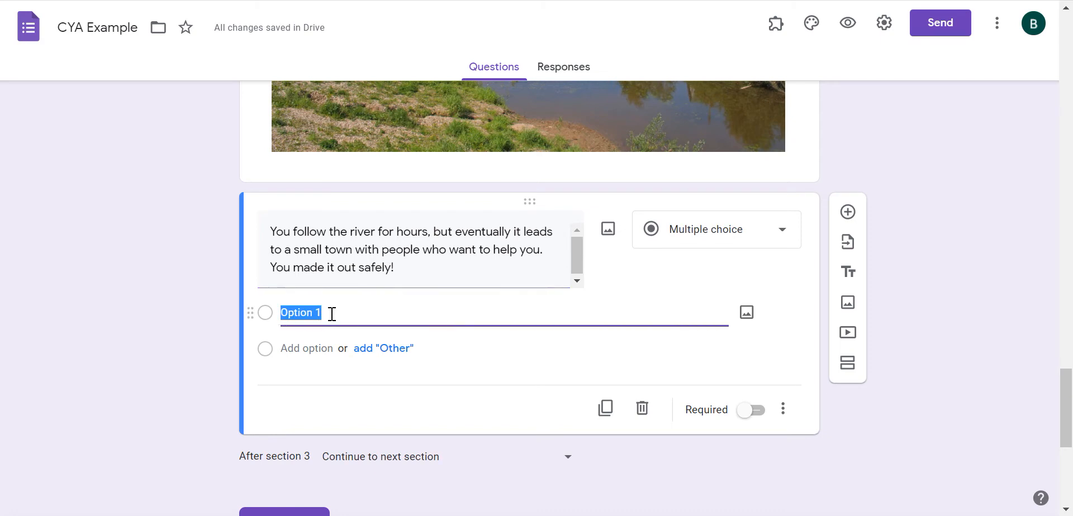
pyautogui.write('You survive!')
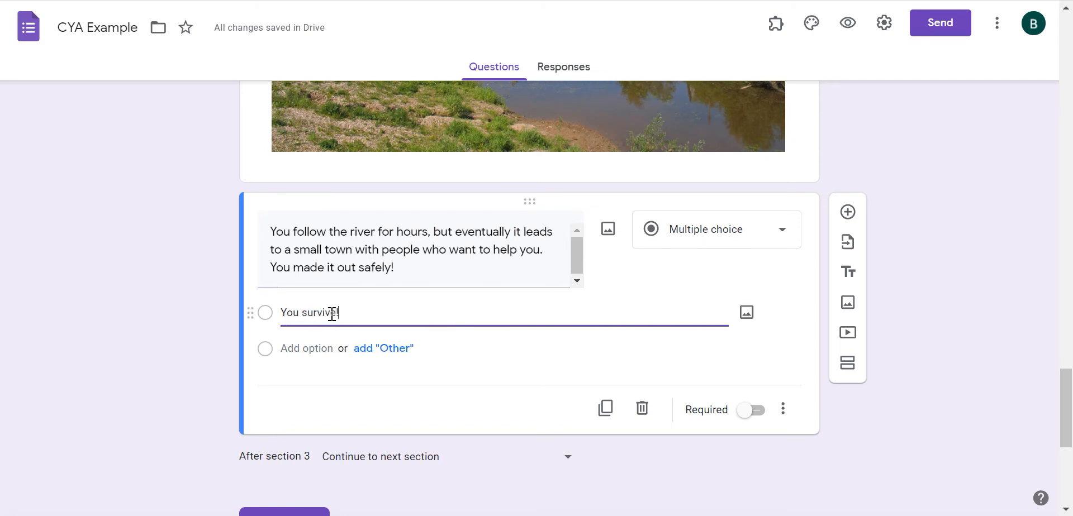
pyautogui.click(746, 414)
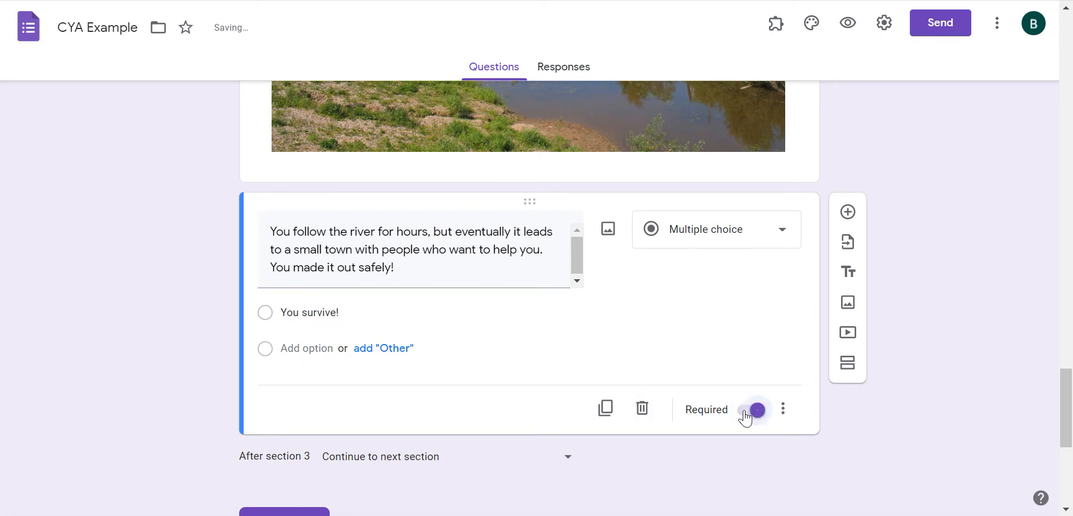
# Turn on answer-based section routing for the town question and set the "You survive!" answer to Submit form.
pyautogui.click(781, 419)
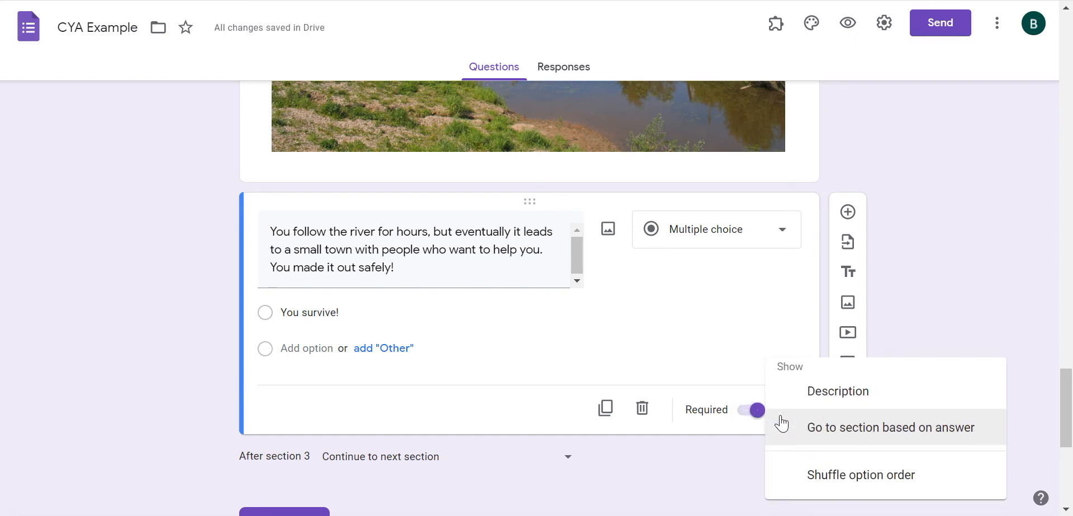
pyautogui.click(832, 439)
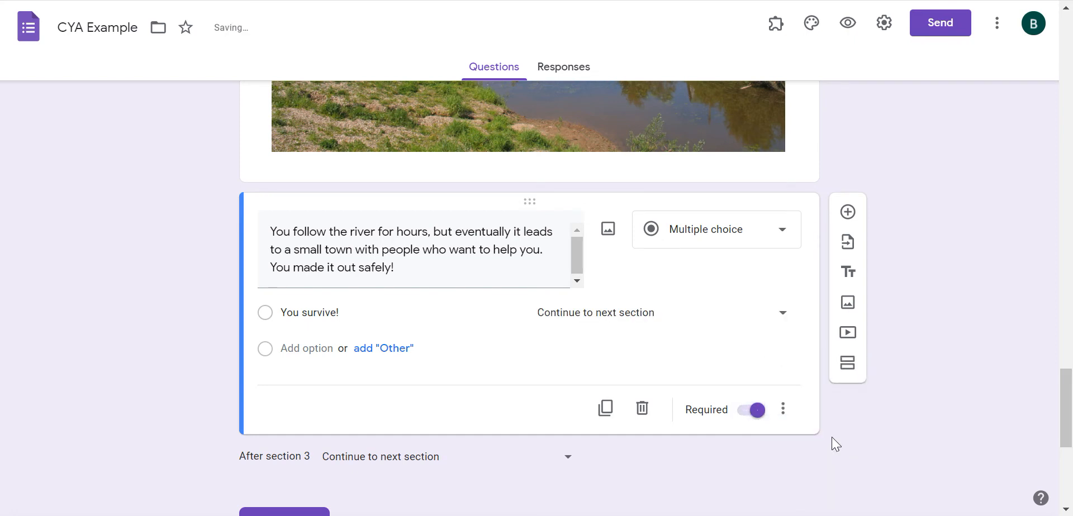
pyautogui.click(654, 316)
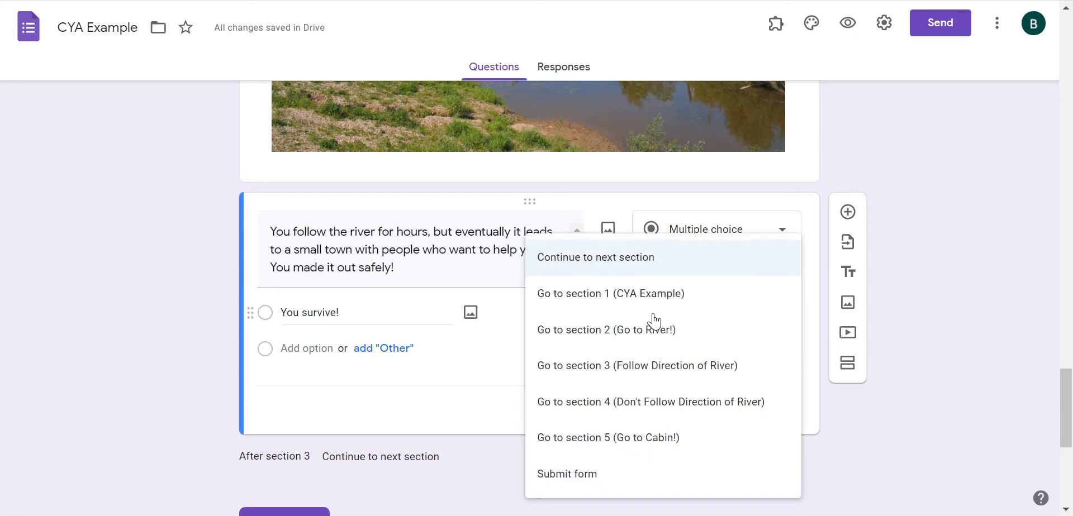
pyautogui.click(638, 476)
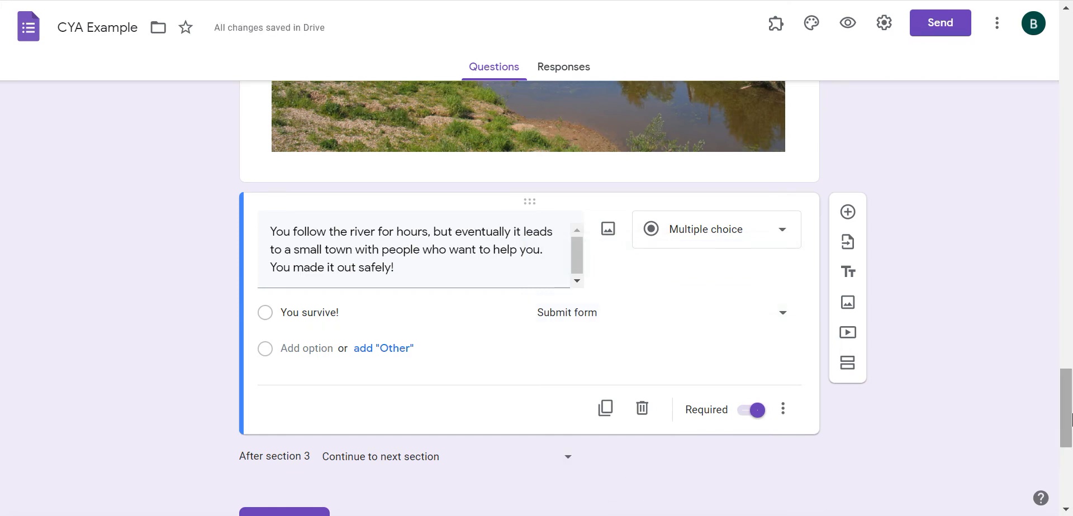
# Switch to the Google Docs planner and copy the whole Option 1b passage, from "You walk in the direction" through "the cubs.".
pyautogui.moveTo(1069, 422); pyautogui.dragTo(1069, 455)
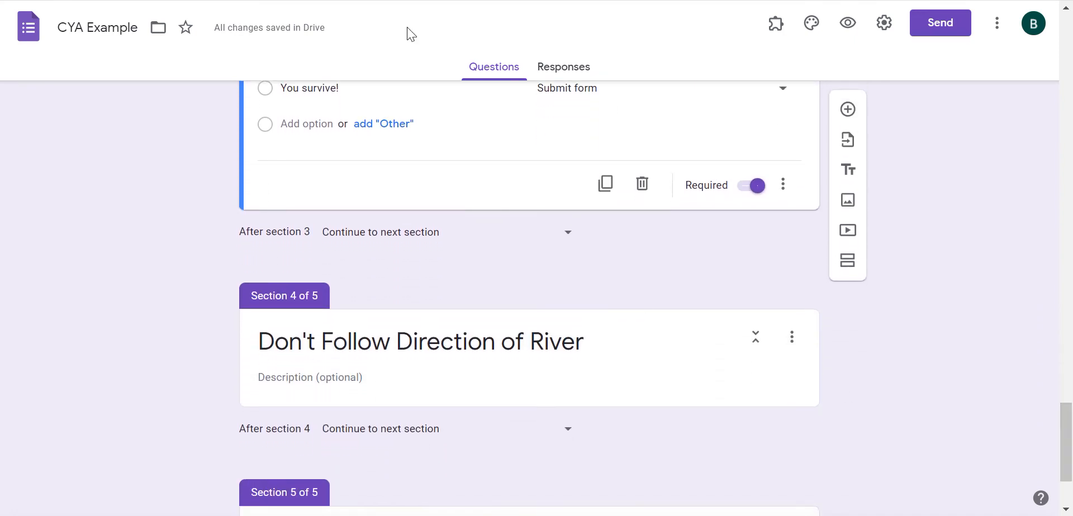
pyautogui.click(327, 0)
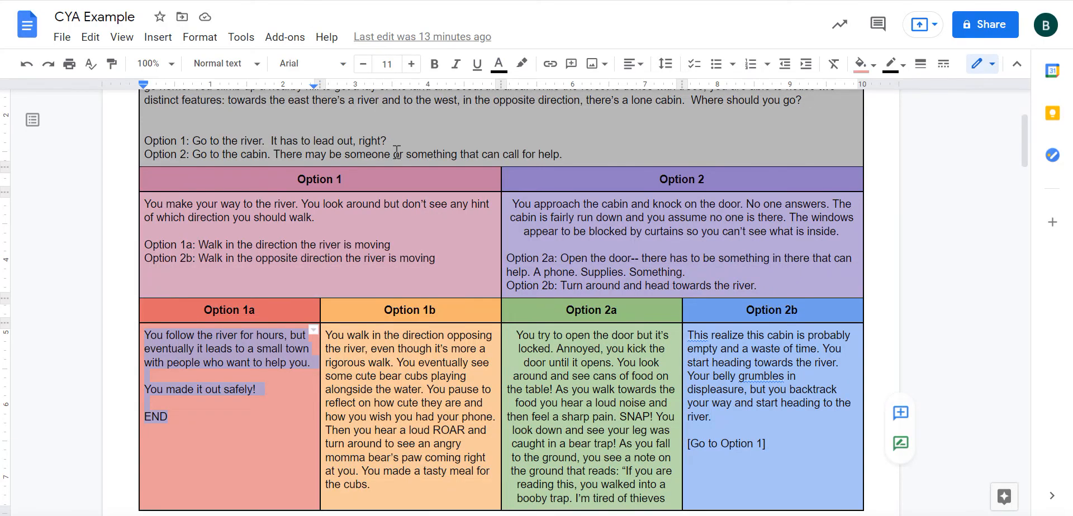
pyautogui.moveTo(374, 485); pyautogui.dragTo(330, 339)
pyautogui.hotkey('ctrl', 'c')
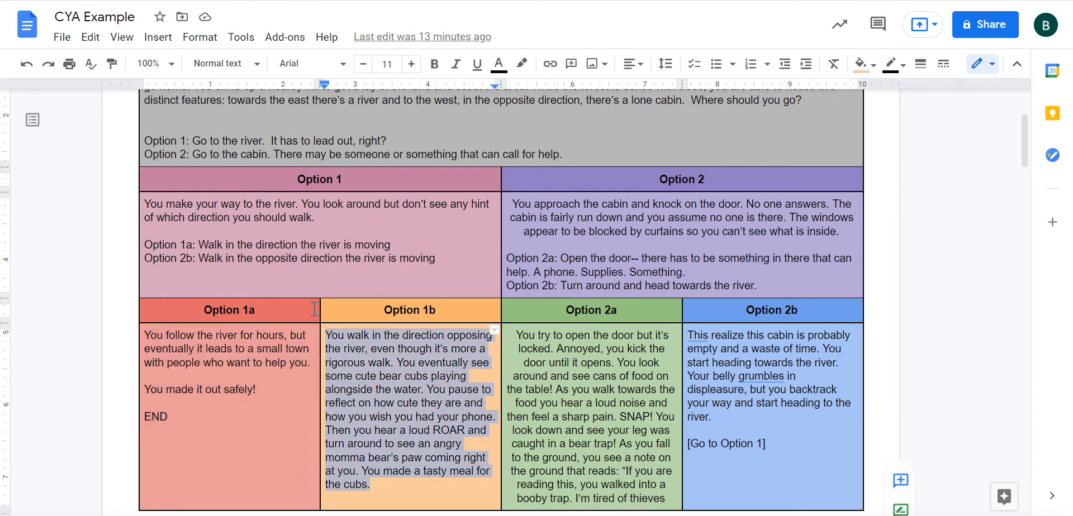
# Return to the form, insert Bear.jpg under "Don't Follow Direction of River" and title the image "Oh no! A bear!".
pyautogui.click(142, 1)
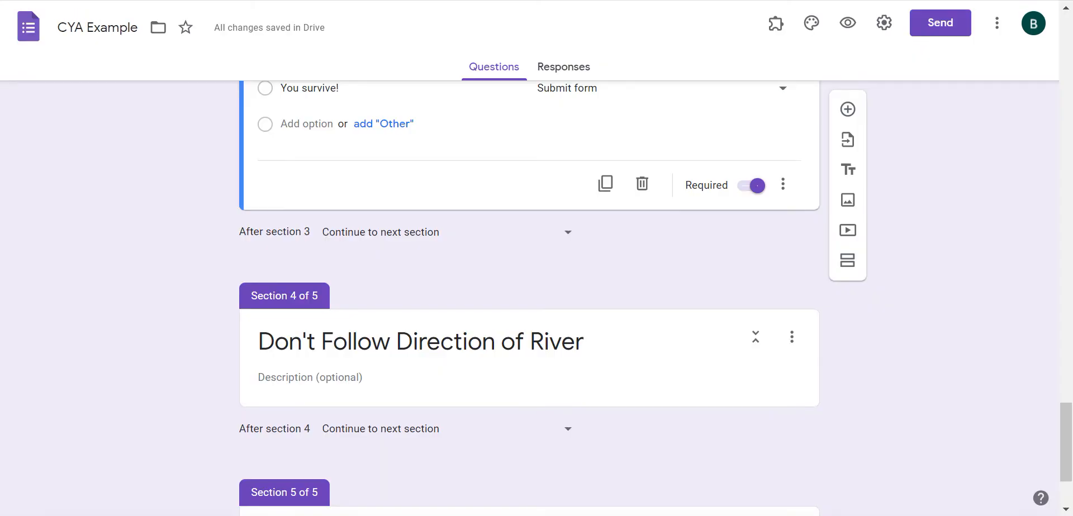
pyautogui.click(551, 380)
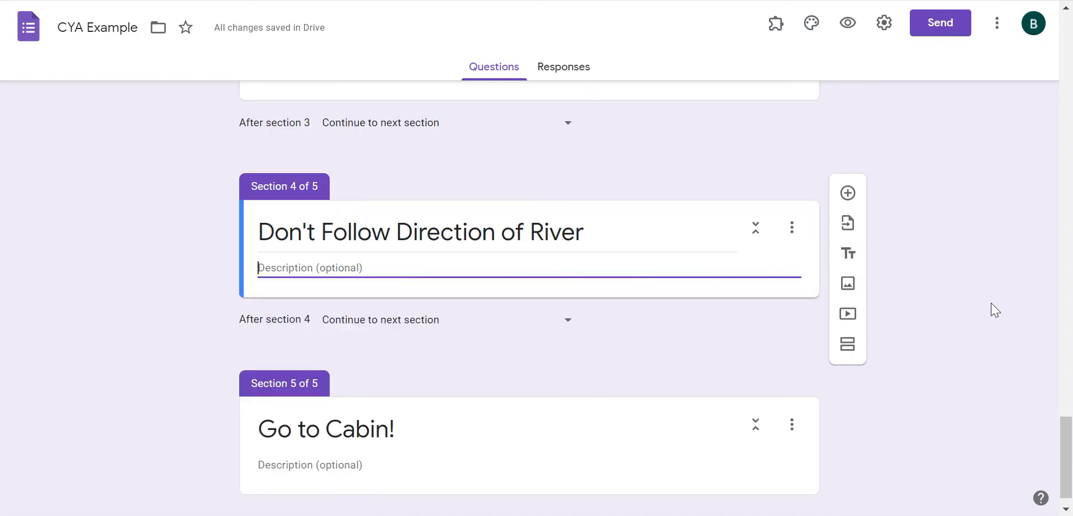
pyautogui.click(848, 286)
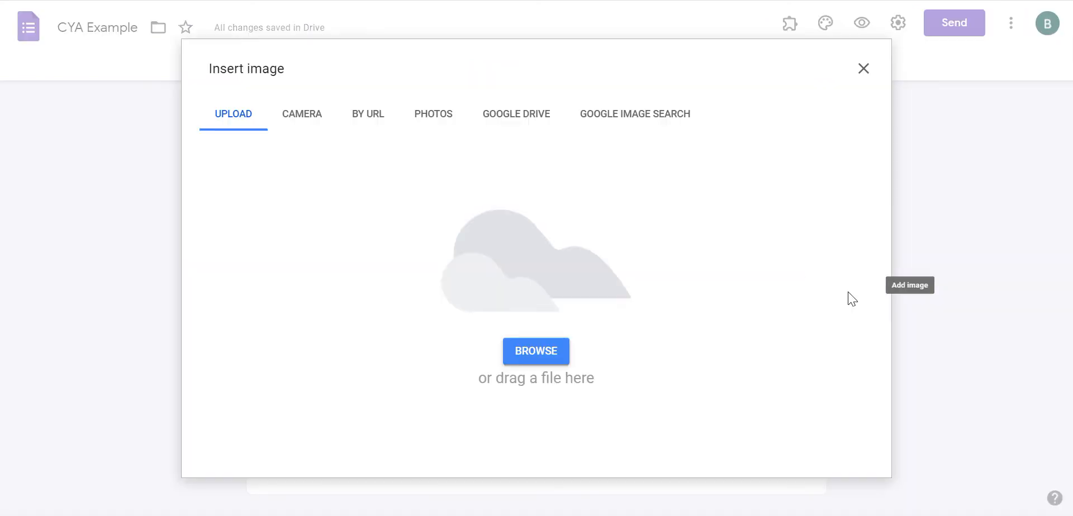
pyautogui.click(551, 351)
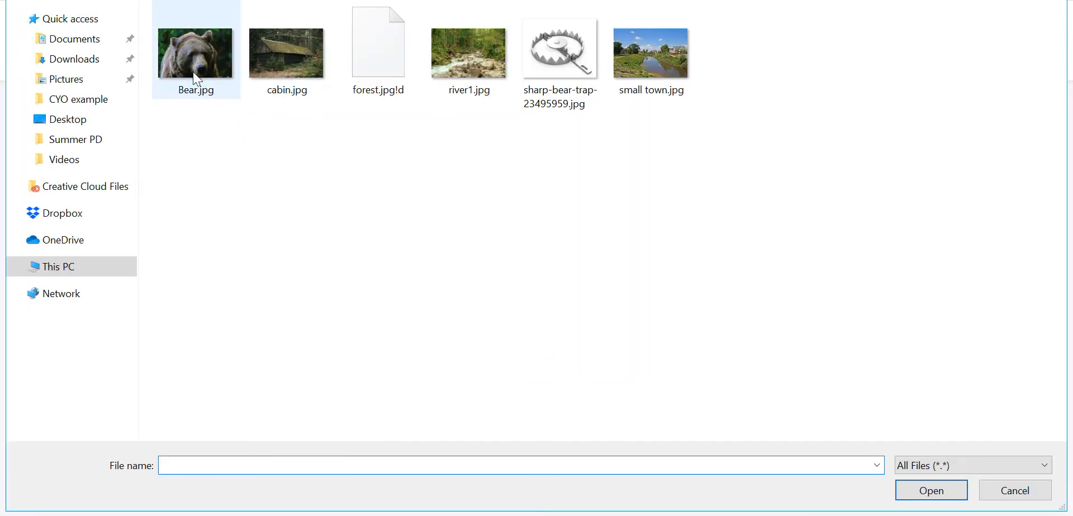
pyautogui.click(195, 76)
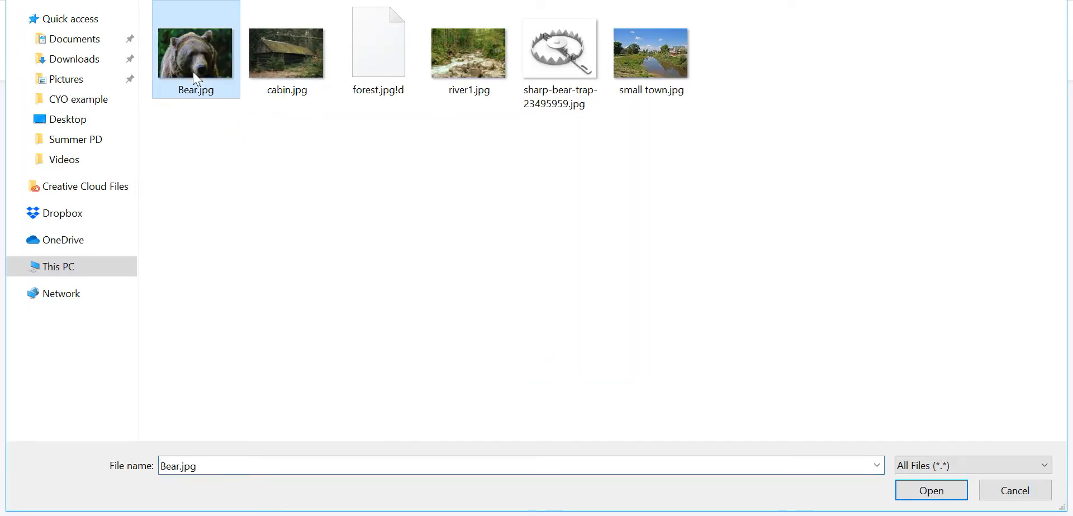
pyautogui.click(931, 491)
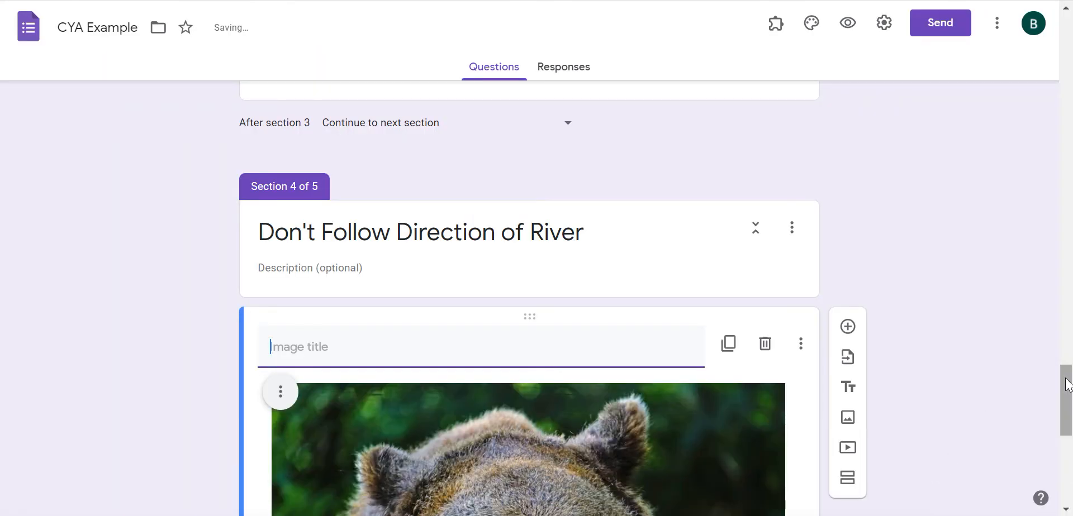
pyautogui.moveTo(1065, 380); pyautogui.dragTo(1067, 394)
pyautogui.write('Oh no! A')
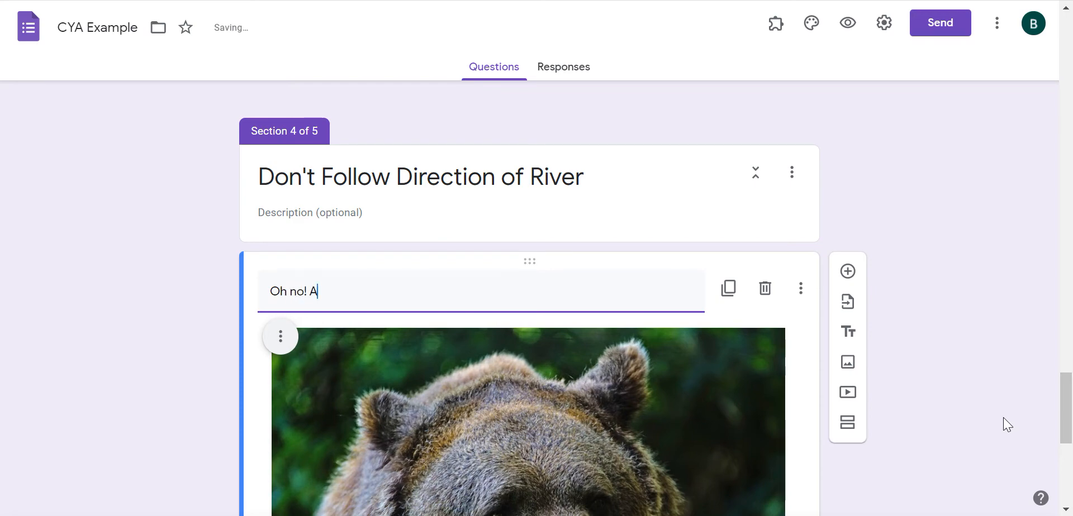
pyautogui.write(' bear')
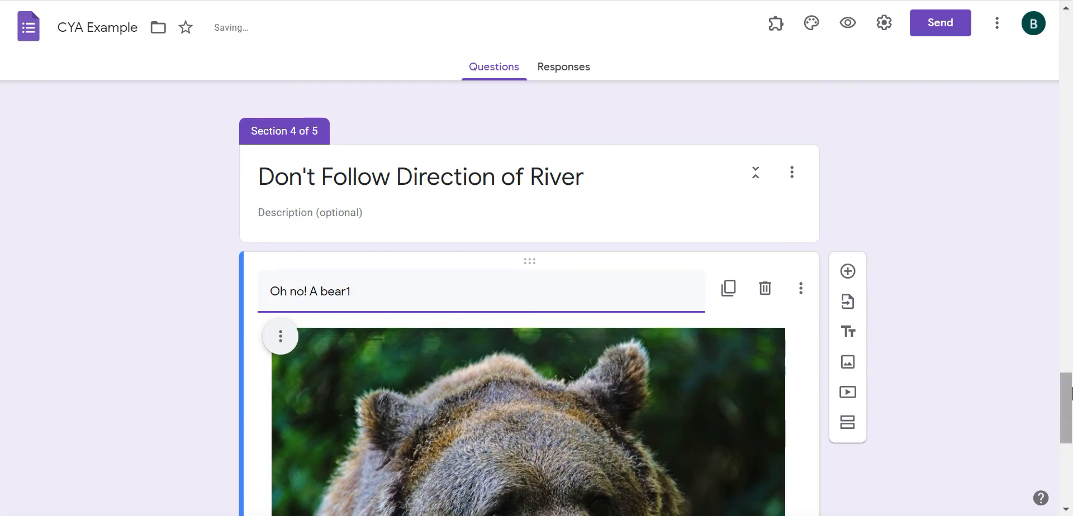
pyautogui.write('!')
# Add a multiple-choice question below the bear image and paste the copied Option 1b passage as its text.
pyautogui.scroll(-4, 1047, 435)
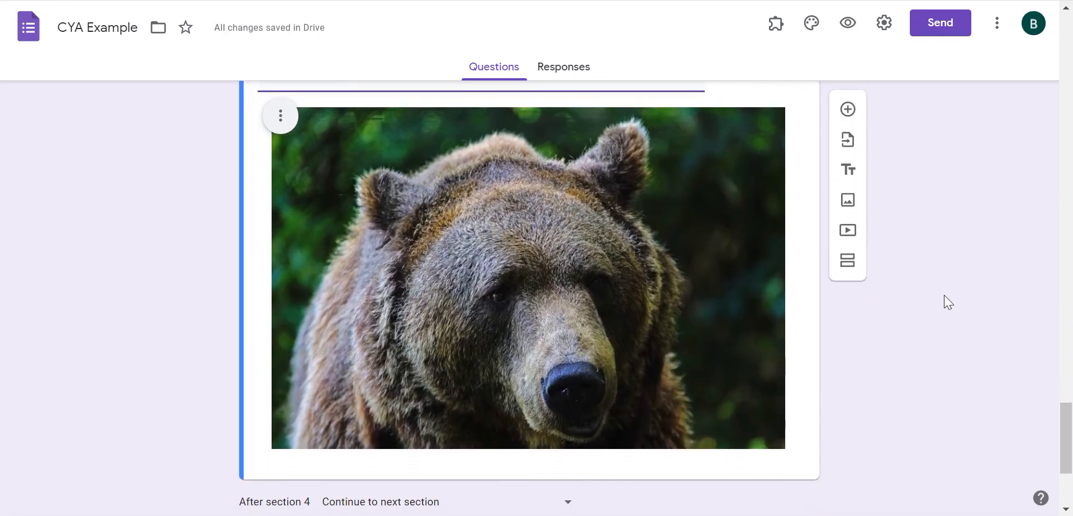
pyautogui.click(848, 110)
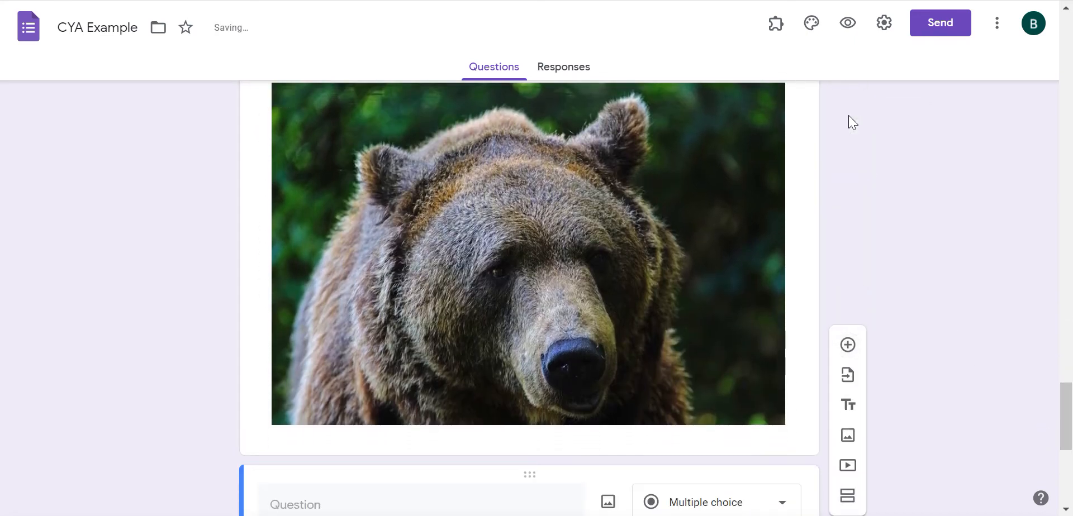
pyautogui.scroll(-4, 558, 316)
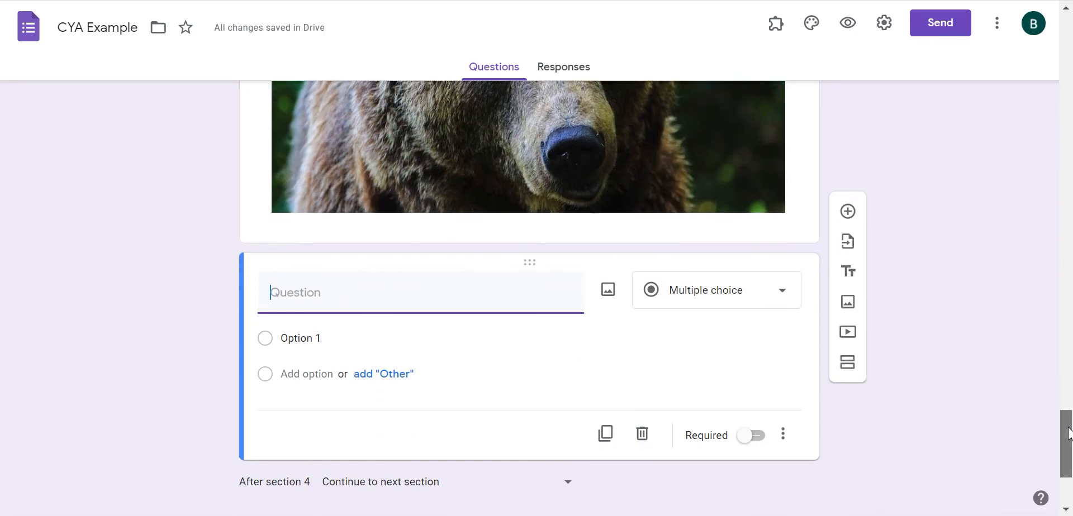
pyautogui.hotkey('ctrl', 'v')
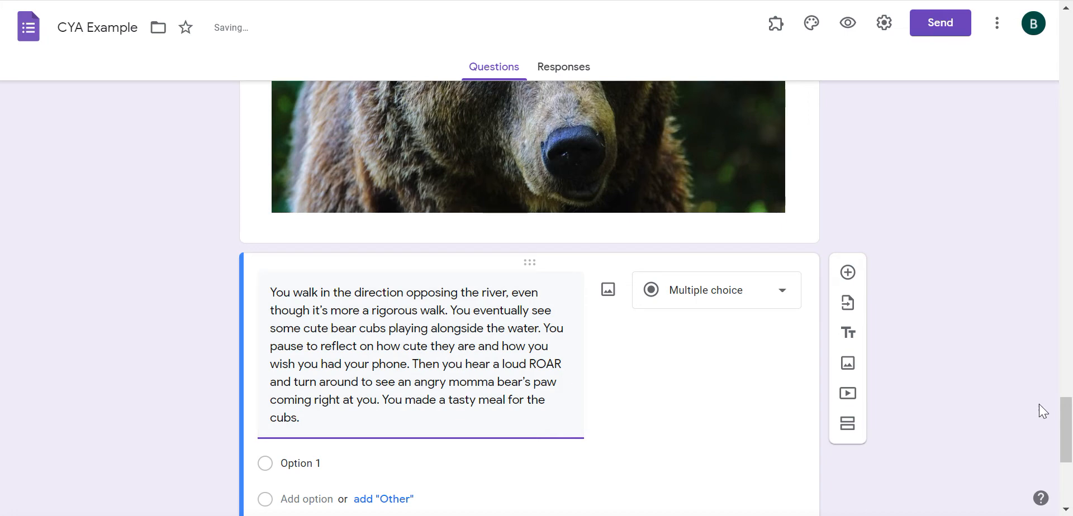
# Set the bear question's first answer option to "You made a tasty meal for the cubs!".
pyautogui.scroll(-1, 567, 422)
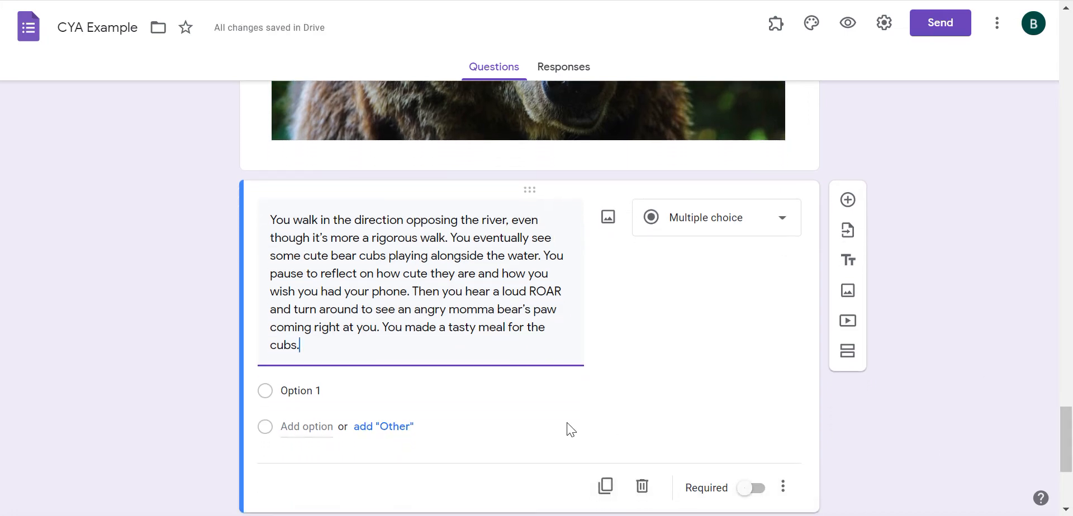
pyautogui.click(321, 389)
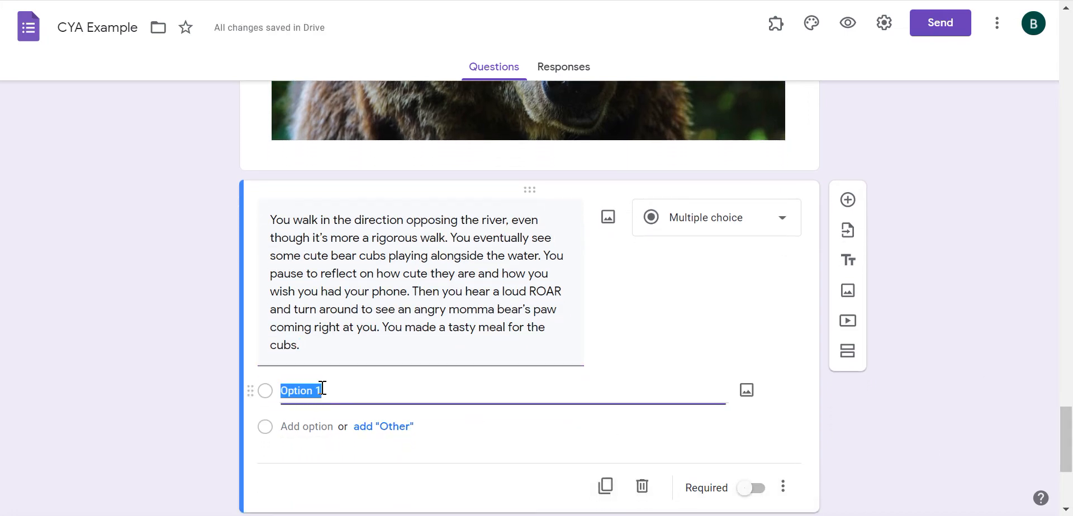
pyautogui.write('You mad')
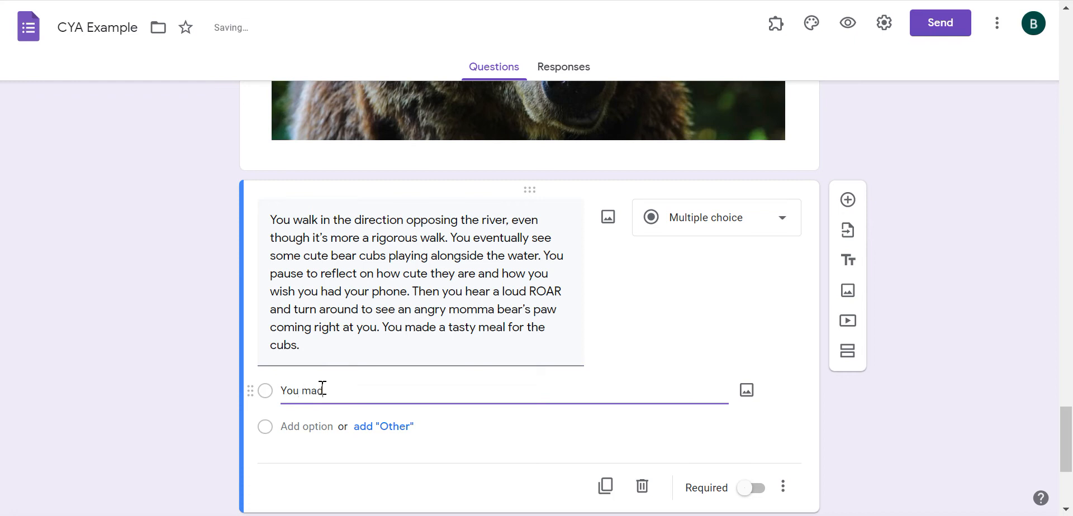
pyautogui.write('e a tasty meal for the cubs!')
# Delete the closing sentence "You made a tasty meal for the cubs." from the bear question's text.
pyautogui.tripleClick(384, 343)
pyautogui.click(385, 333)
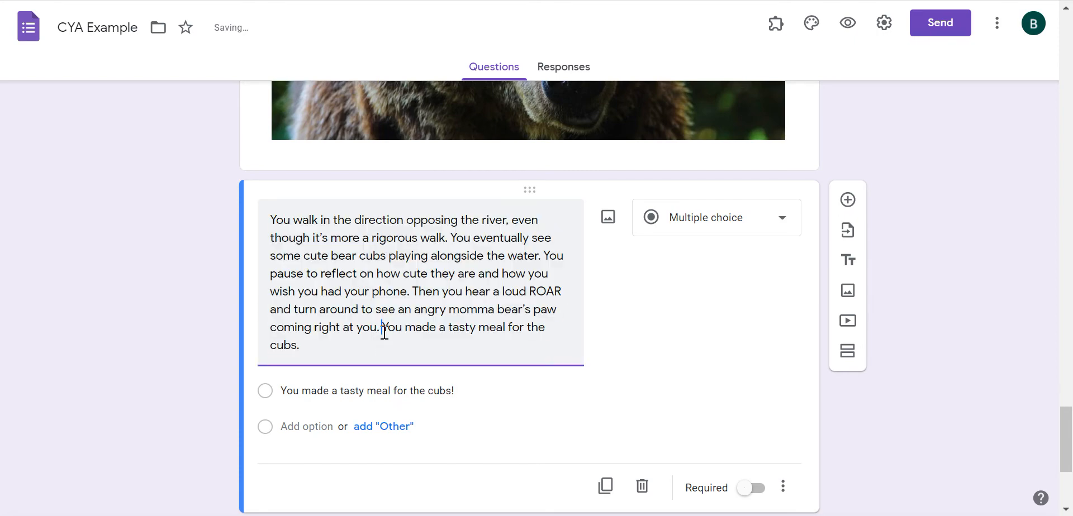
pyautogui.moveTo(384, 333); pyautogui.dragTo(391, 345)
pyautogui.press('BackSpace')
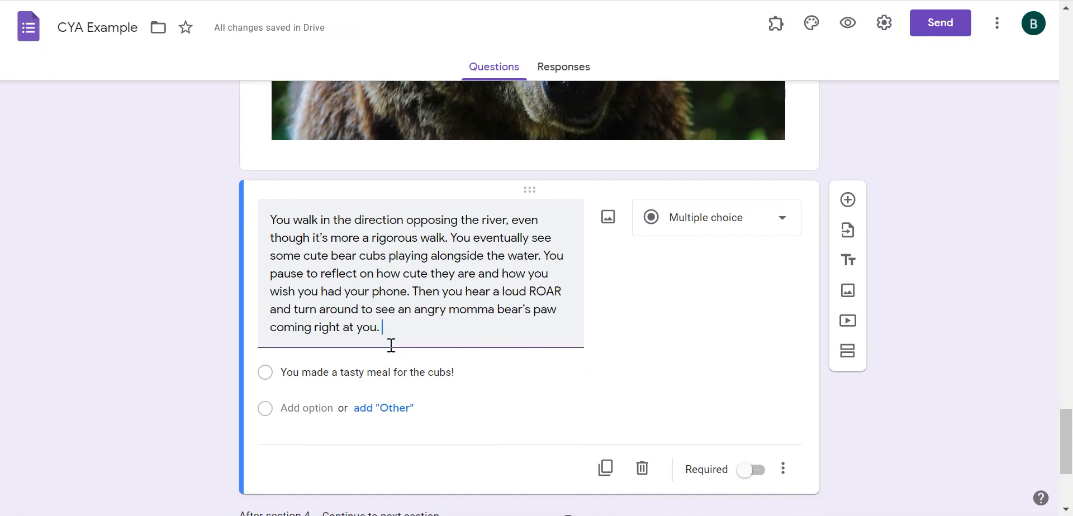
# Make the bear question required and use answer-based section routing to set its only answer to Submit form.
pyautogui.click(747, 476)
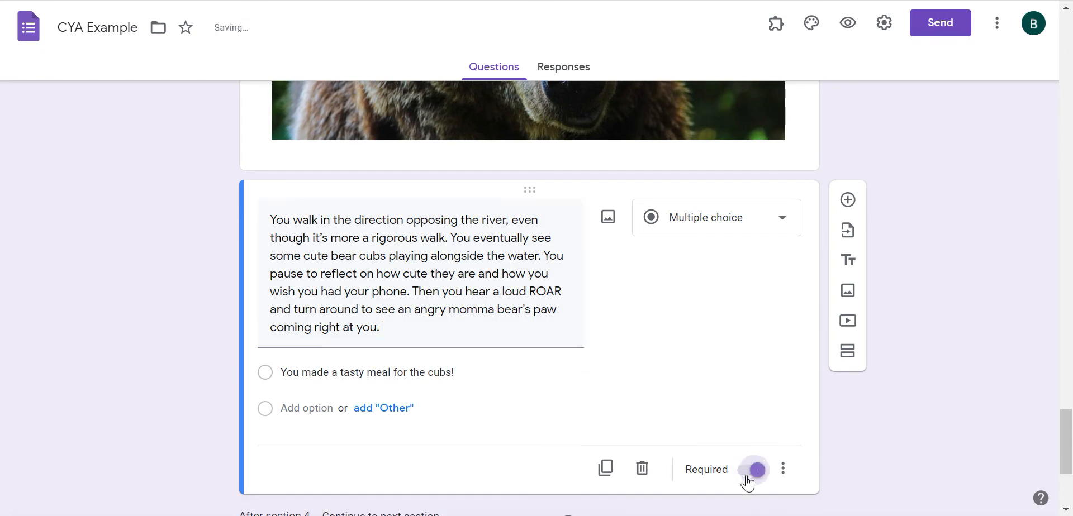
pyautogui.click(783, 471)
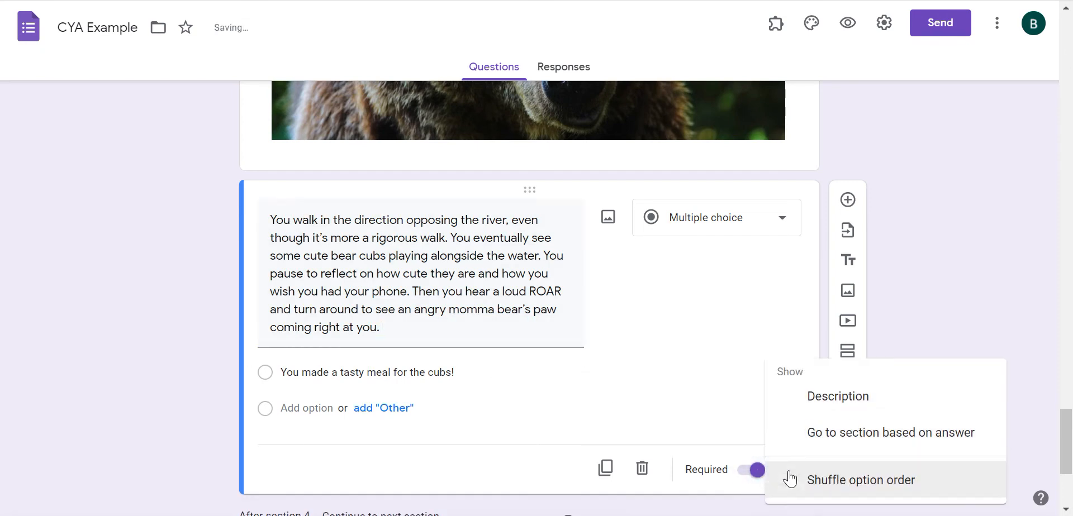
pyautogui.click(827, 442)
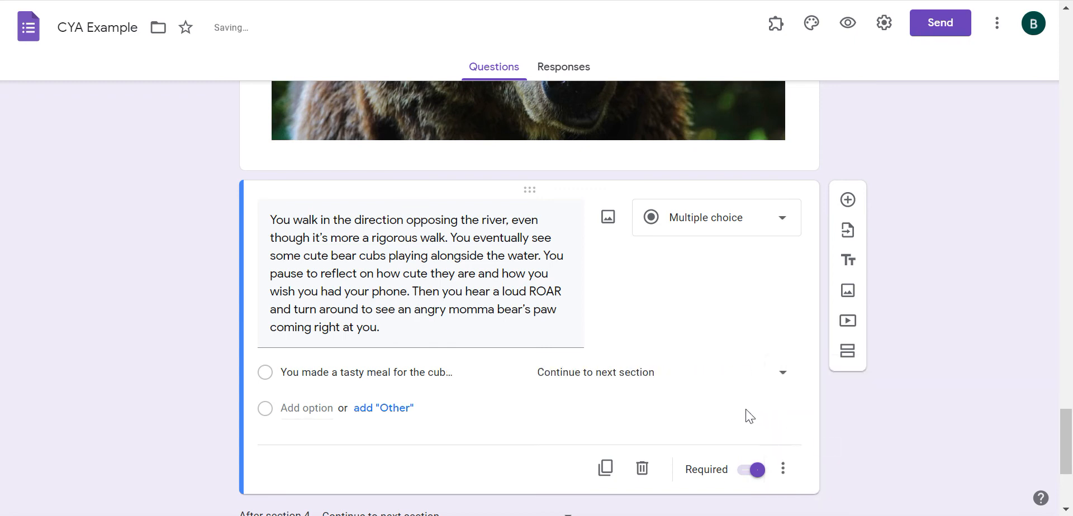
pyautogui.click(677, 379)
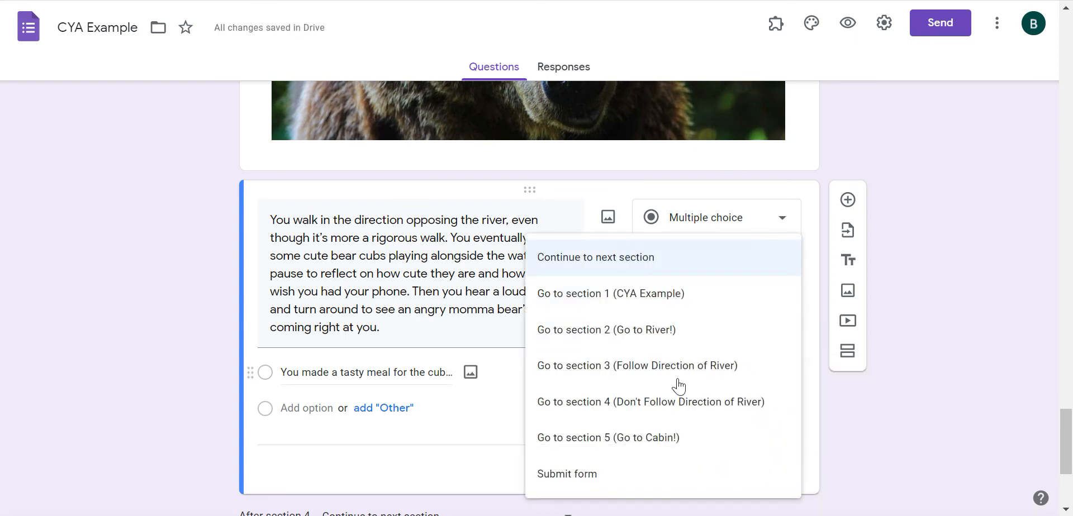
pyautogui.click(630, 473)
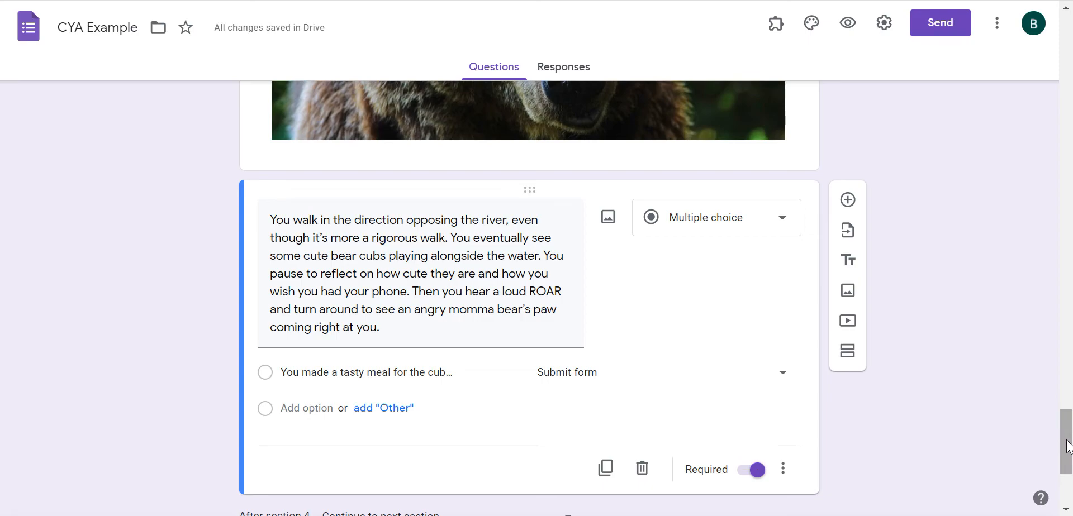
# Insert cabin.jpg under the "Go to Cabin!" section and title the image "A spooky cabin....".
pyautogui.moveTo(1067, 440); pyautogui.dragTo(1070, 224)
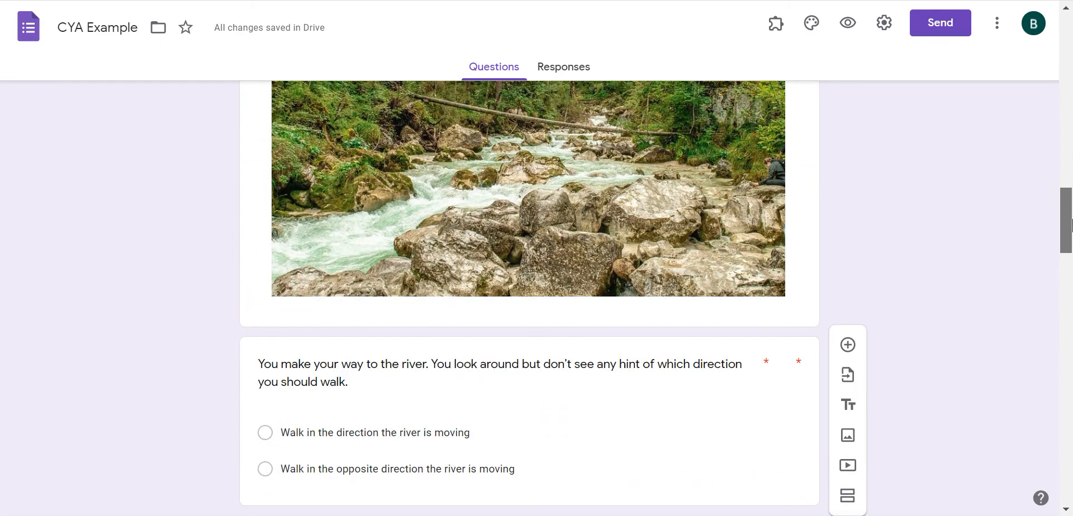
pyautogui.moveTo(1072, 224); pyautogui.dragTo(1072, 482)
pyautogui.click(461, 448)
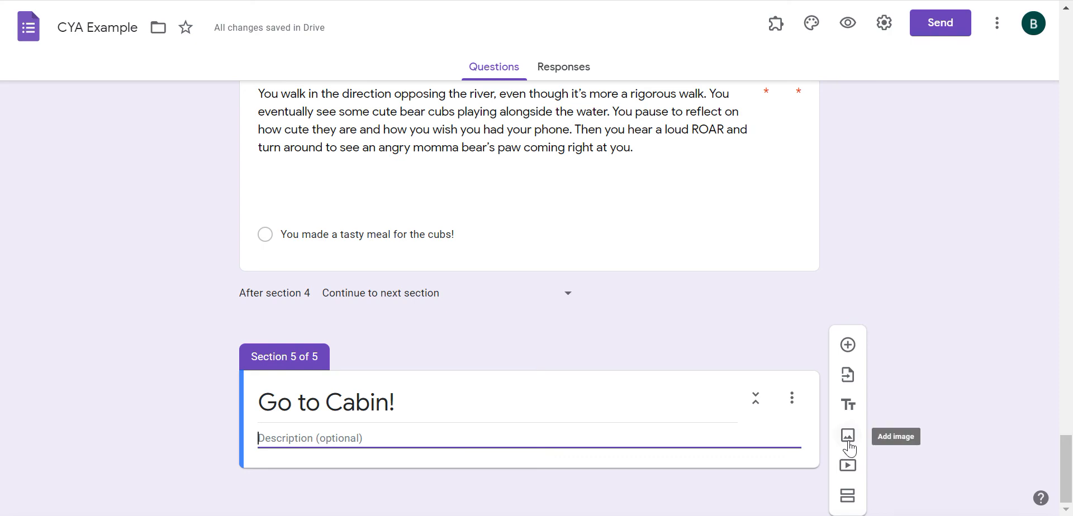
pyautogui.click(847, 437)
pyautogui.click(528, 358)
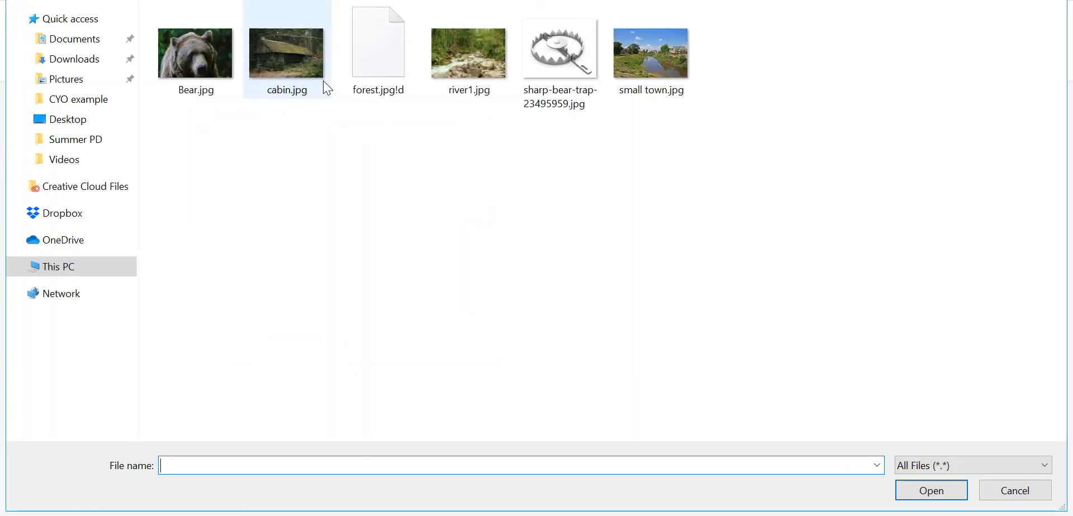
pyautogui.click(306, 66)
pyautogui.click(899, 494)
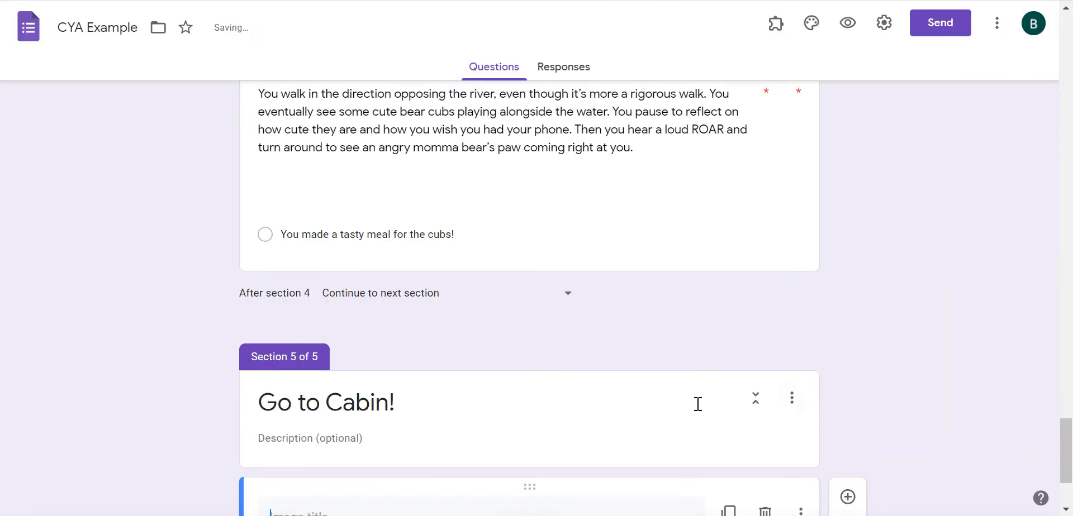
pyautogui.moveTo(1070, 410); pyautogui.dragTo(1070, 448)
pyautogui.write('A')
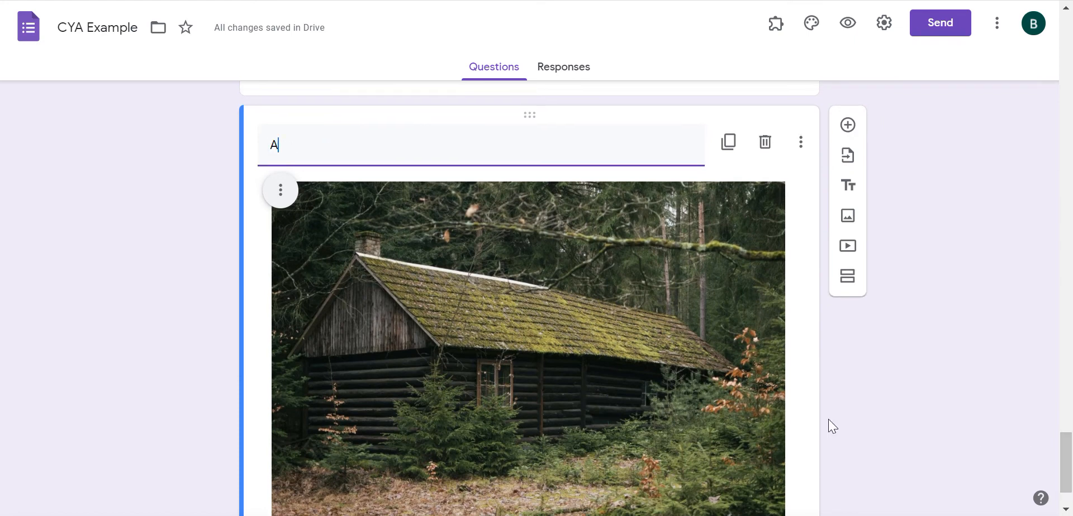
pyautogui.write(' spooky cabin....')
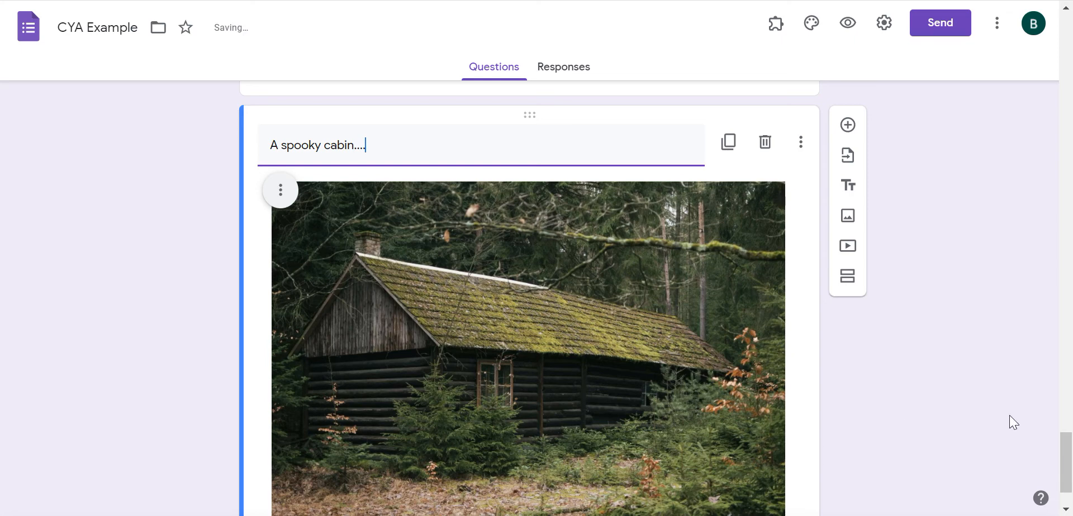
# Add a multiple-choice question below the cabin image and fill its text with the whole Option 2 passage, including both choices, copied from the Google Docs planner.
pyautogui.moveTo(1068, 446); pyautogui.dragTo(1068, 447)
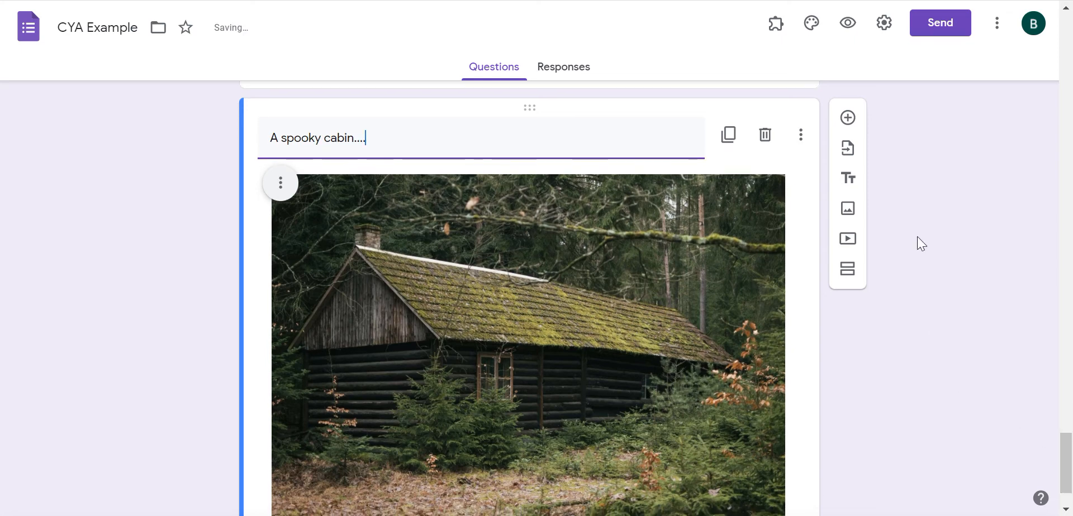
pyautogui.click(848, 120)
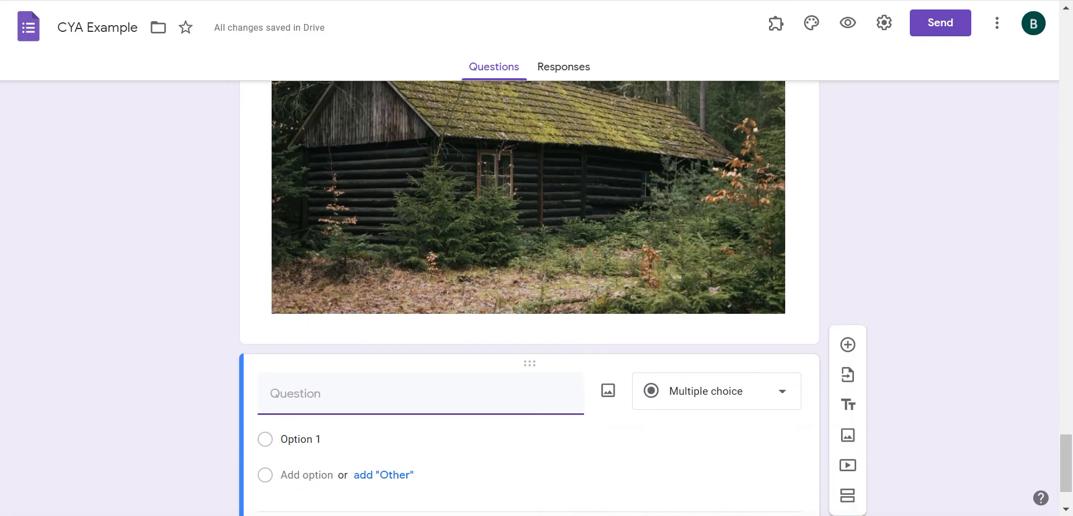
pyautogui.hotkey('ctrl', 'Tab')
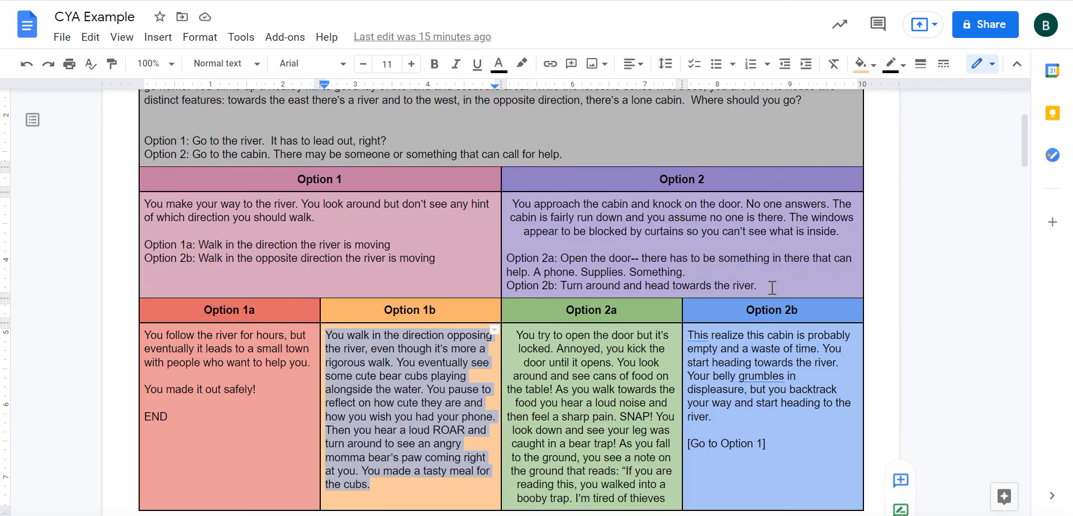
pyautogui.moveTo(770, 287); pyautogui.dragTo(515, 204)
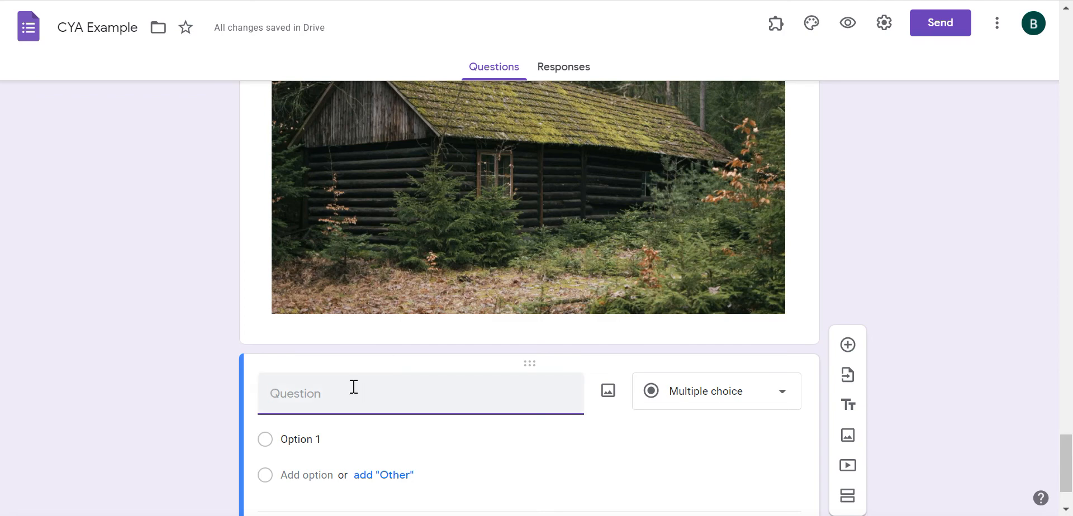
pyautogui.write('You approach the cabin and knock on the door. No one answers. The cabin is fairly run down and you assume no one is there. The windows appear to be blocked by curtains so you can’t see what is inside.Option 2a: Open the door-- there has to be something in there that can help. A phone. Supplies. Something.Option 2b: Turn around and head towards the river.')
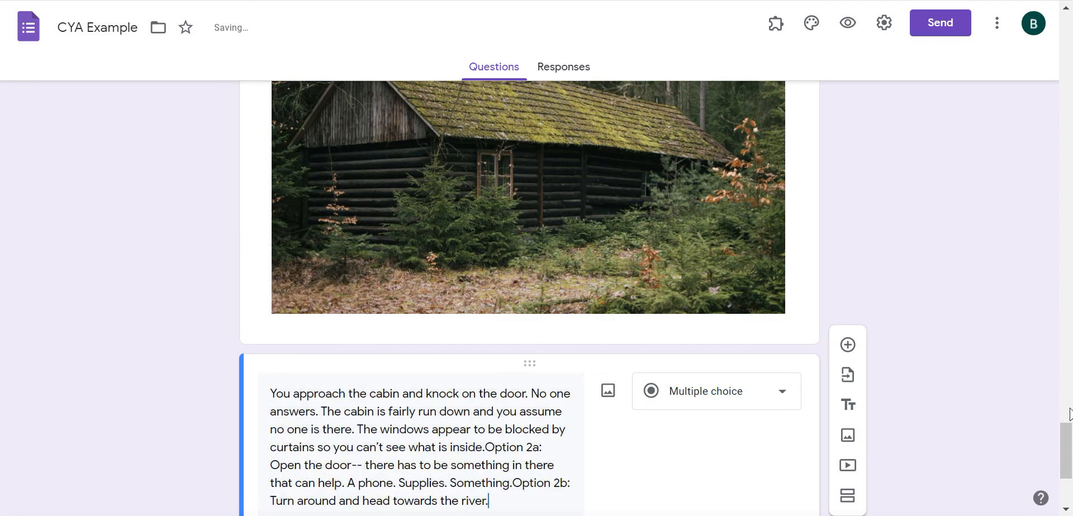
# Copy "Open the door-- there has to be something in there that can help. A phone. Supplies. Something" from the question text into the first answer option.
pyautogui.moveTo(1068, 443); pyautogui.dragTo(1068, 463)
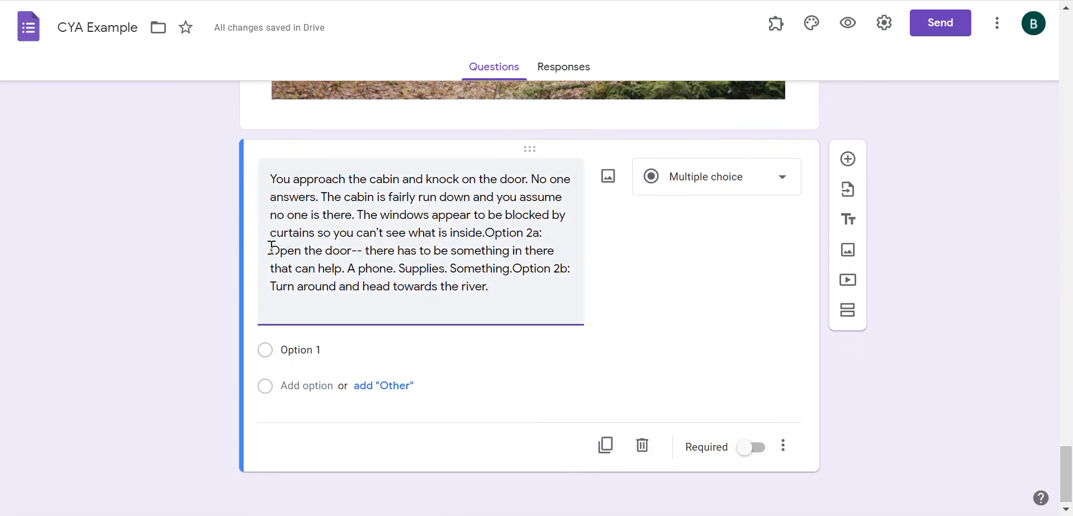
pyautogui.moveTo(270, 247); pyautogui.dragTo(522, 282)
pyautogui.hotkey('ctrl', 'c')
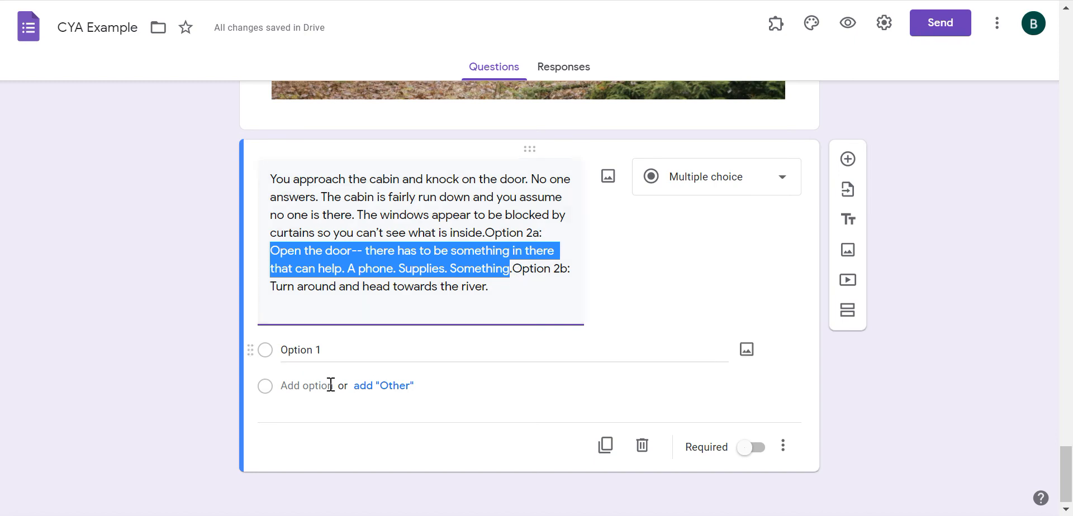
pyautogui.click(335, 352)
pyautogui.hotkey('ctrl', 'v')
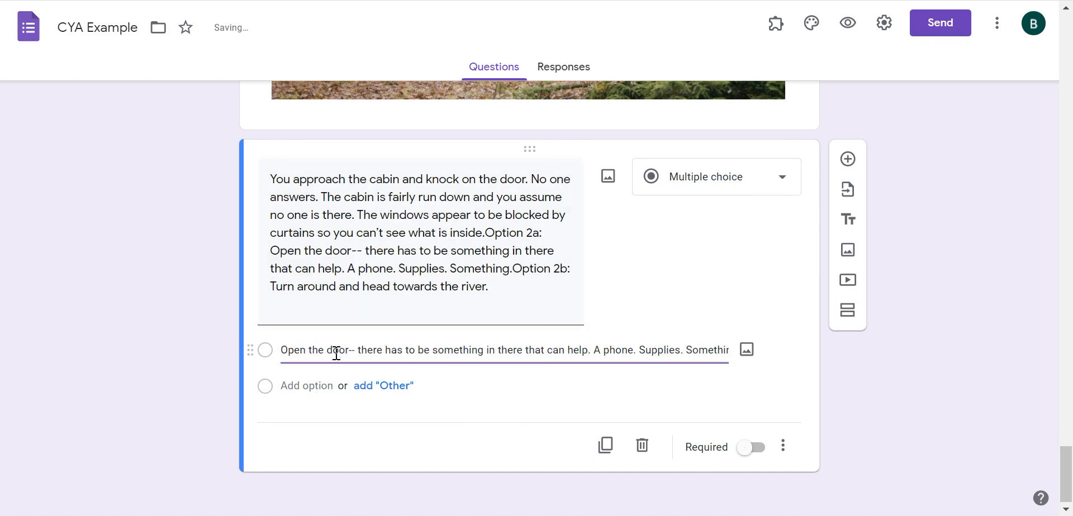
# Copy "Turn around and head towards the river." from the question text into a second answer option.
pyautogui.tripleClick(457, 289)
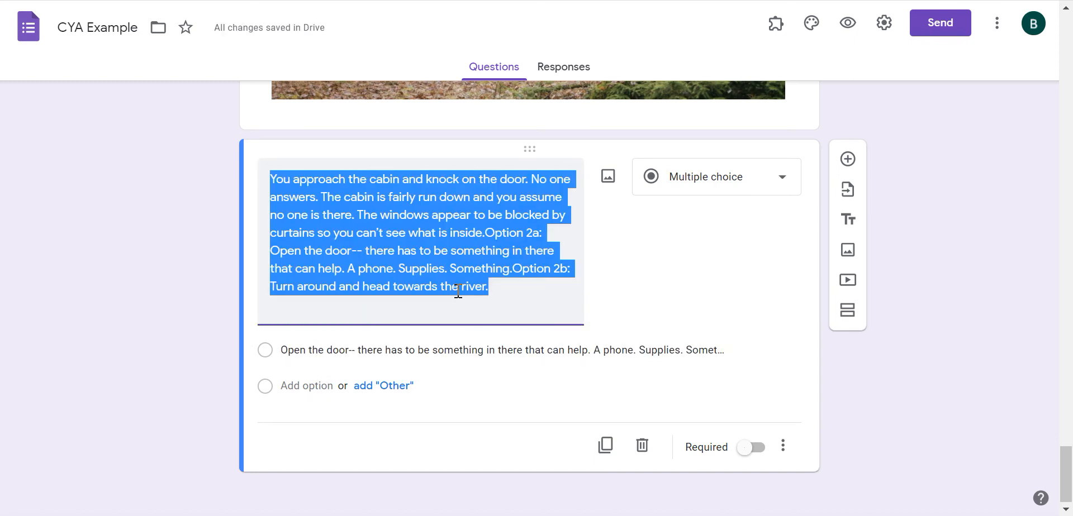
pyautogui.click(475, 286)
pyautogui.moveTo(490, 287); pyautogui.dragTo(267, 288)
pyautogui.hotkey('ctrl', 'c')
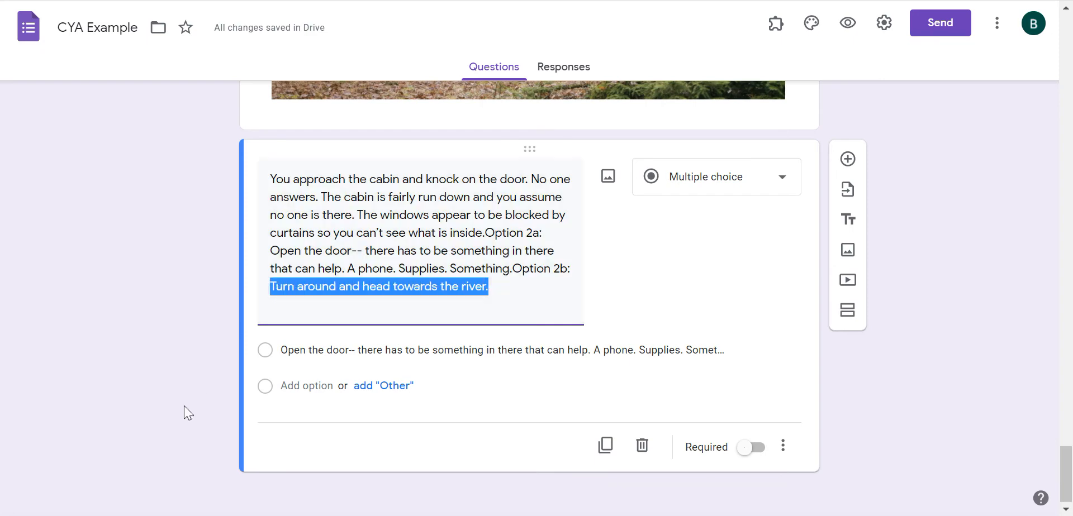
pyautogui.click(298, 386)
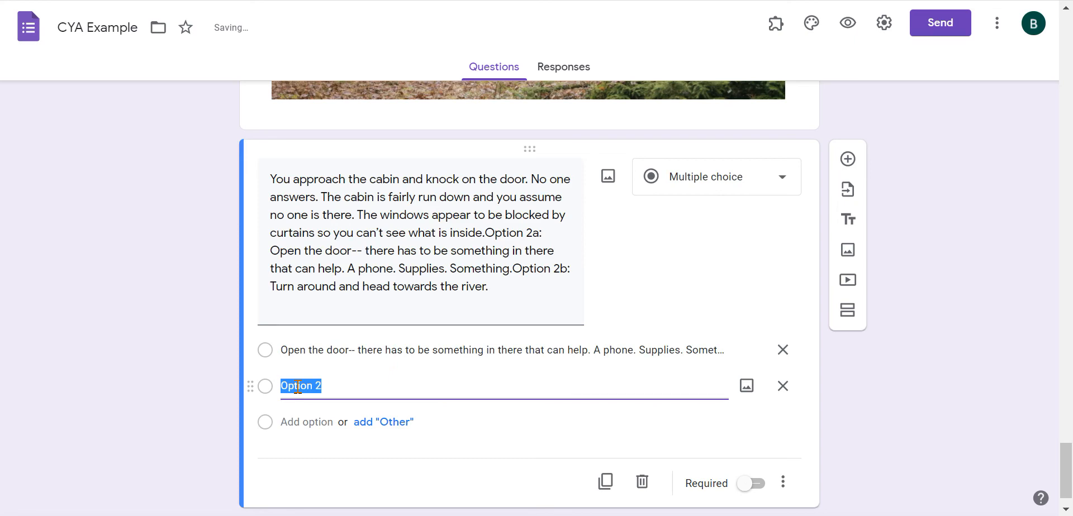
pyautogui.hotkey('ctrl', 'v')
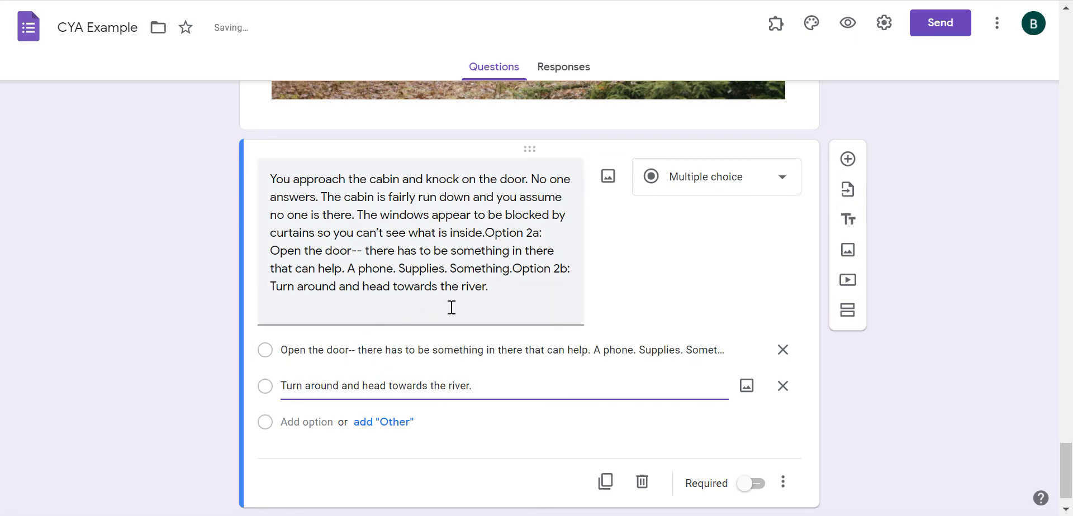
# Delete the Option 2a and Option 2b choices from the cabin question's text, ending it at "you can't see what is inside.".
pyautogui.tripleClick(508, 287)
pyautogui.moveTo(486, 234); pyautogui.dragTo(498, 297)
pyautogui.press('BackSpace')
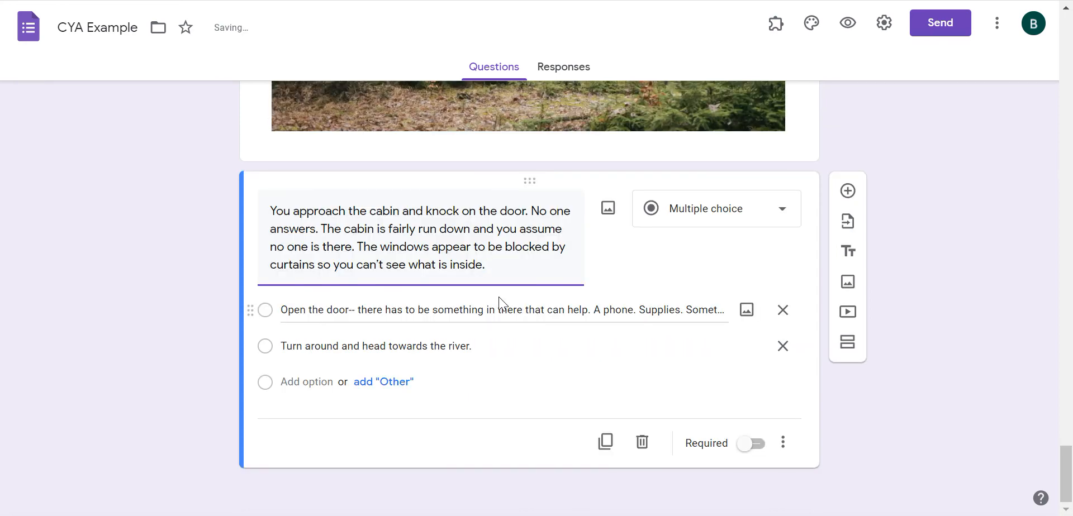
# Make the cabin question required and route the "Turn around and head towards the river." answer to section 2 (Go to River!).
pyautogui.click(748, 447)
pyautogui.click(781, 450)
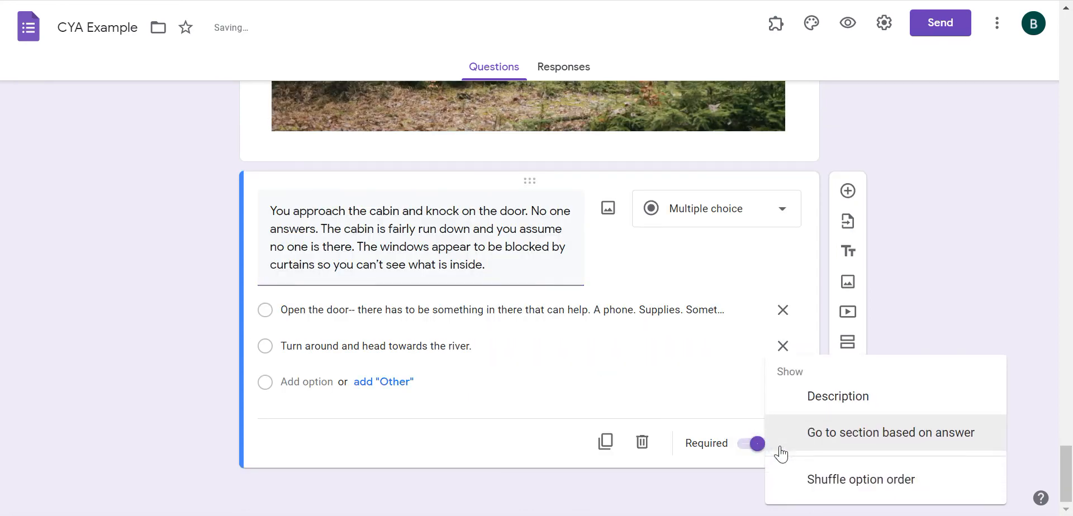
pyautogui.click(837, 444)
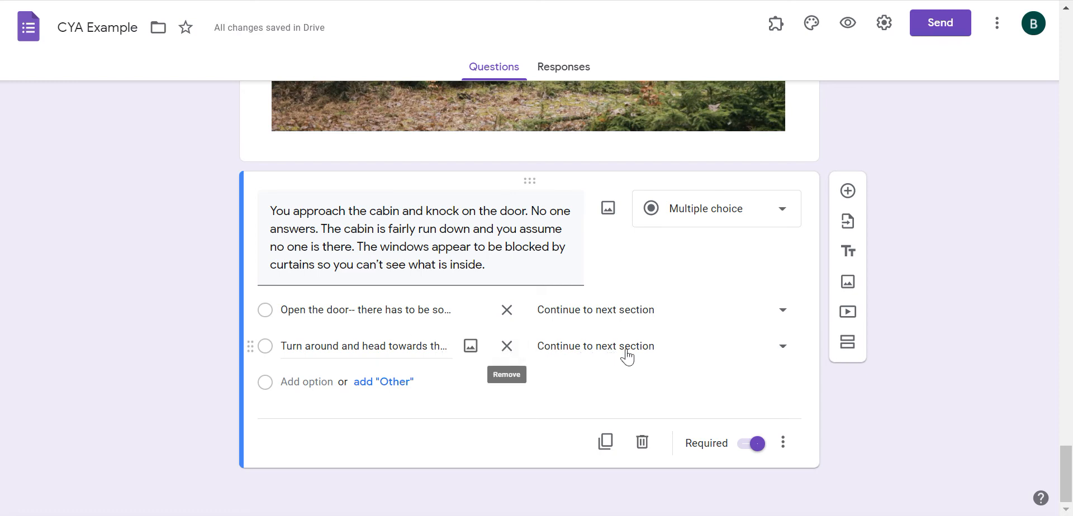
pyautogui.click(654, 352)
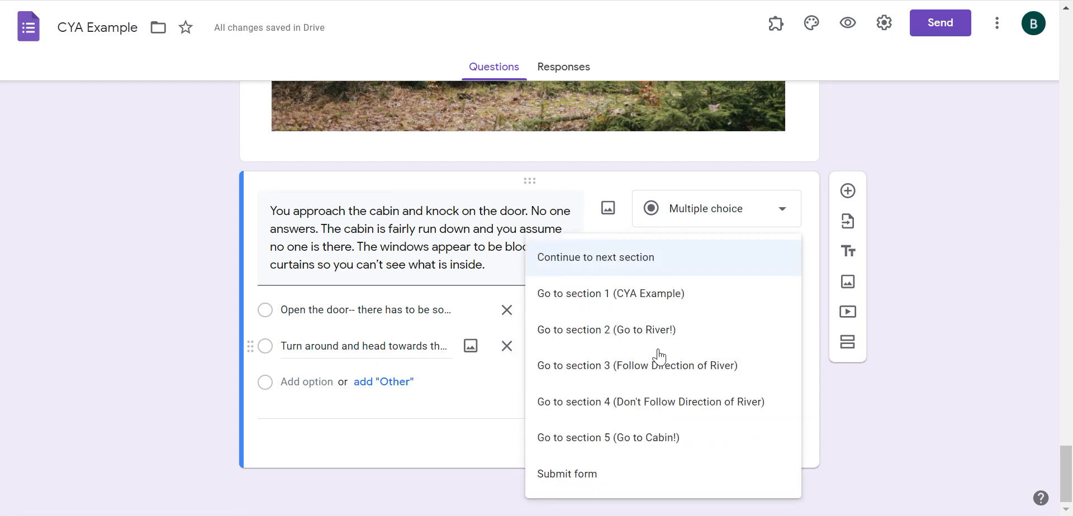
pyautogui.click(694, 331)
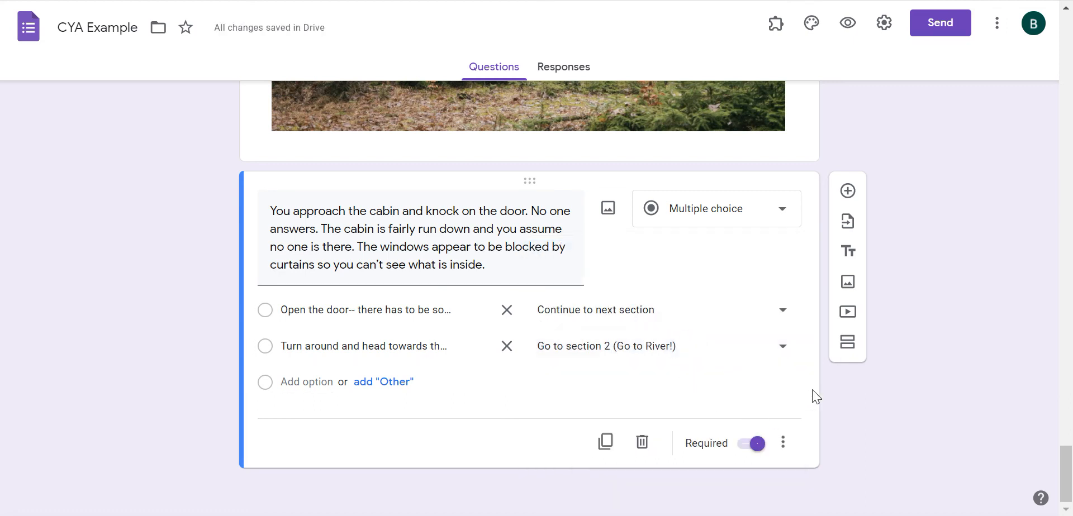
# Add a new section after the cabin section, and copy the Option 2a story text from the Docs planner.
pyautogui.click(848, 343)
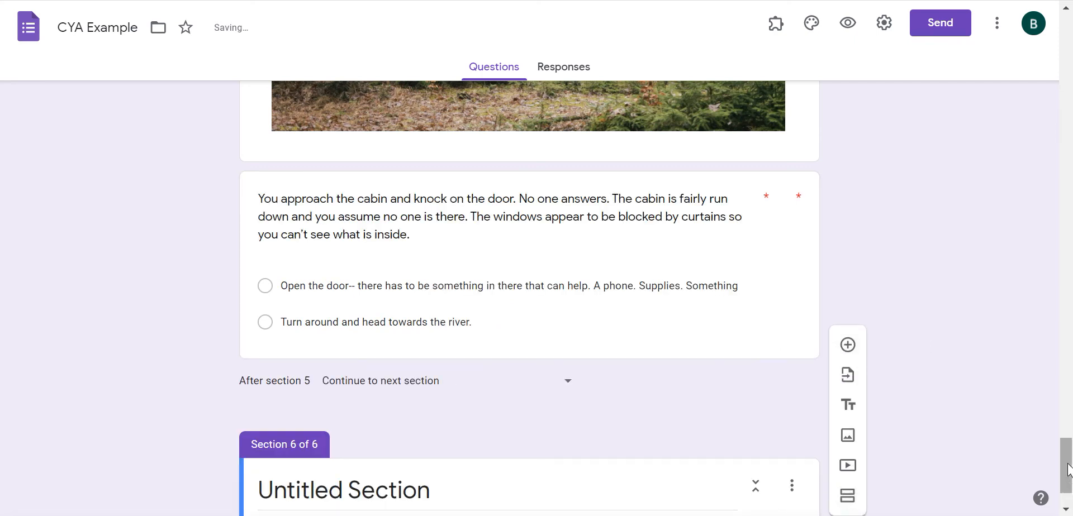
pyautogui.moveTo(1068, 464); pyautogui.dragTo(1068, 481)
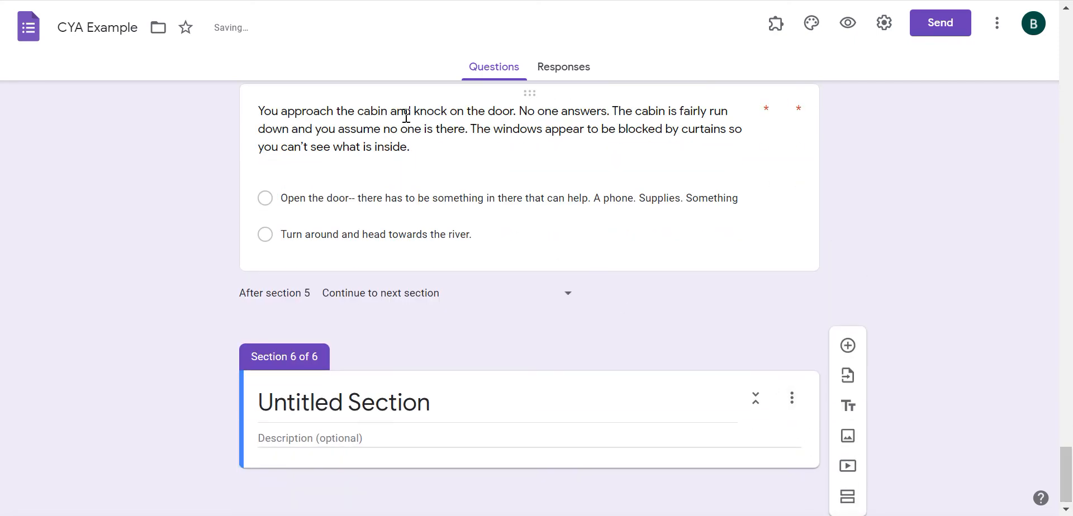
pyautogui.hotkey('alt', 'Tab')
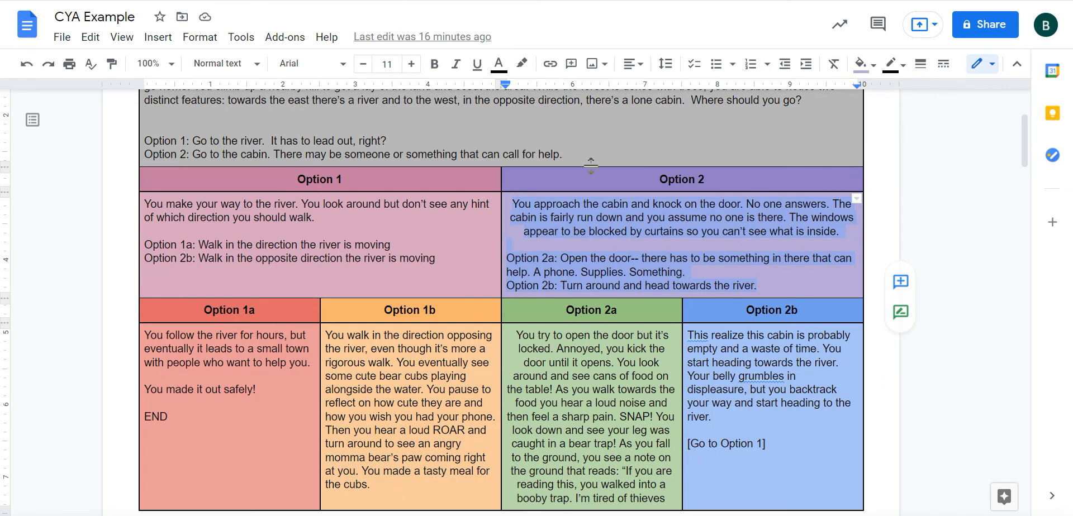
pyautogui.tripleClick(603, 358)
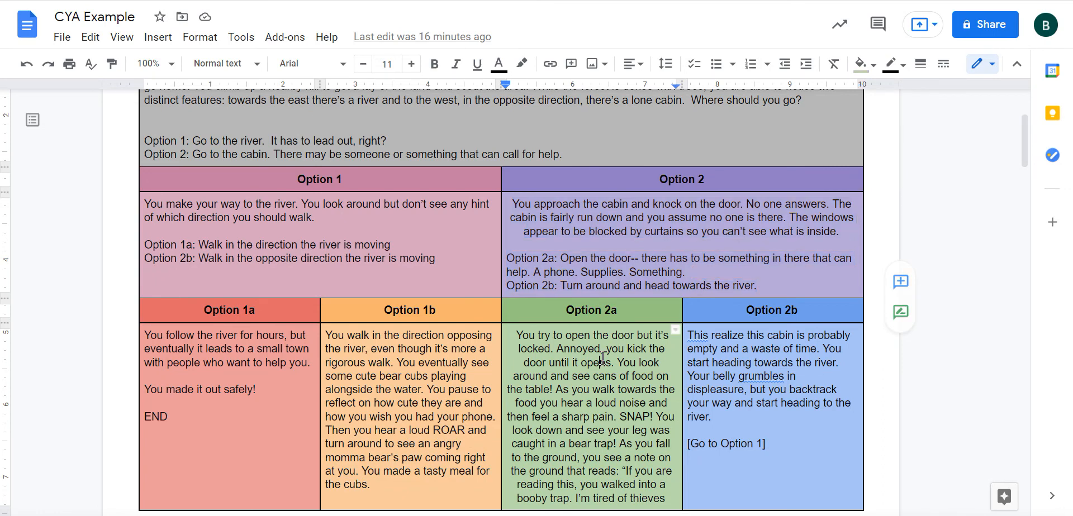
pyautogui.hotkey('ctrl', 'c')
pyautogui.rightClick(603, 359)
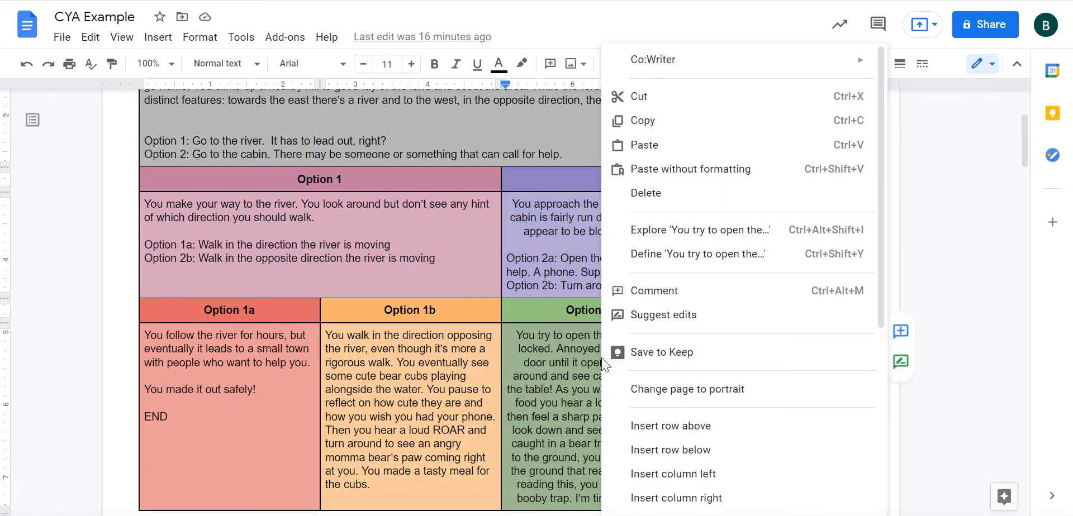
pyautogui.click(673, 131)
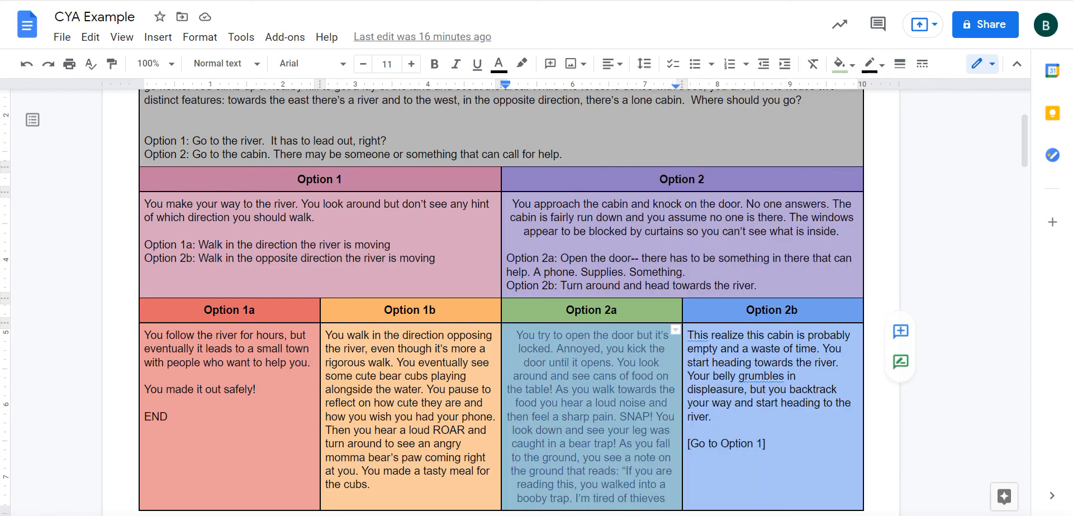
pyautogui.hotkey('alt', 'Tab')
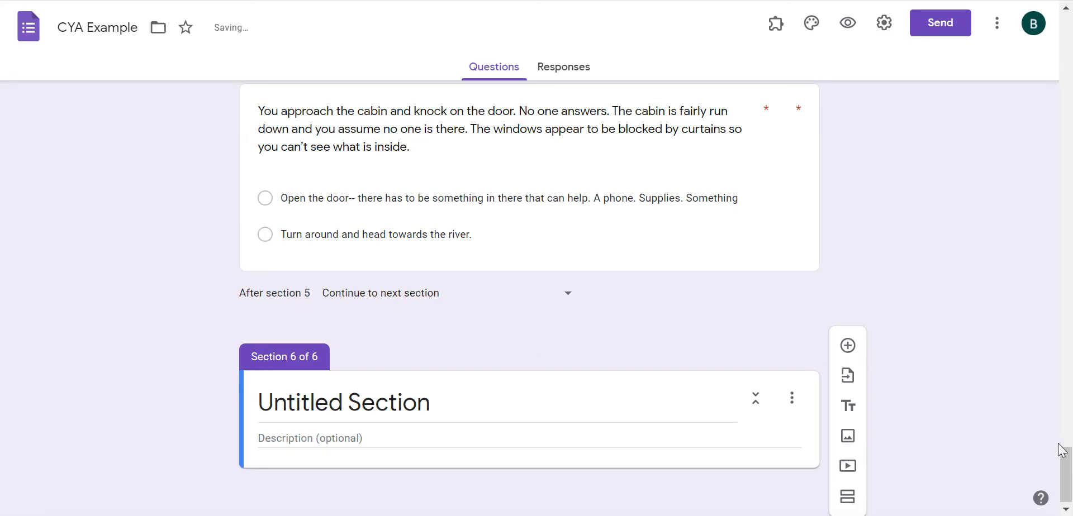
# Insert the image sharp-bear-trap-23495959.jpg into section 6 and title it "A trap!".
pyautogui.click(848, 437)
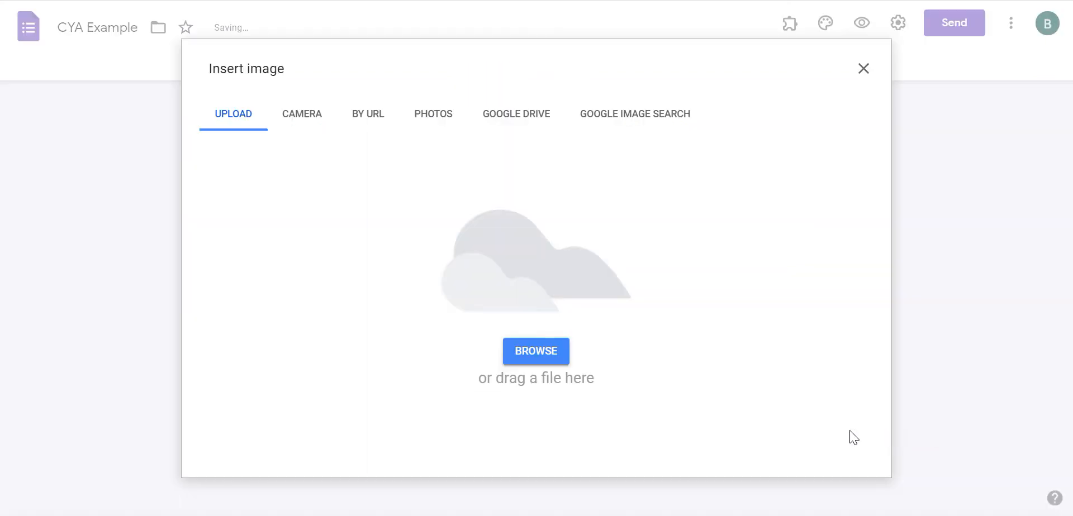
pyautogui.click(541, 347)
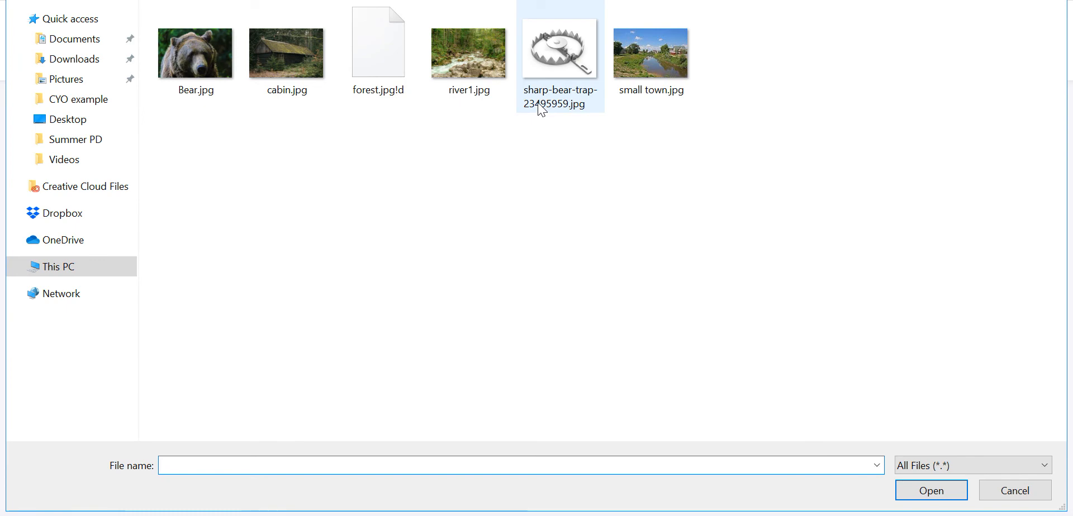
pyautogui.click(557, 66)
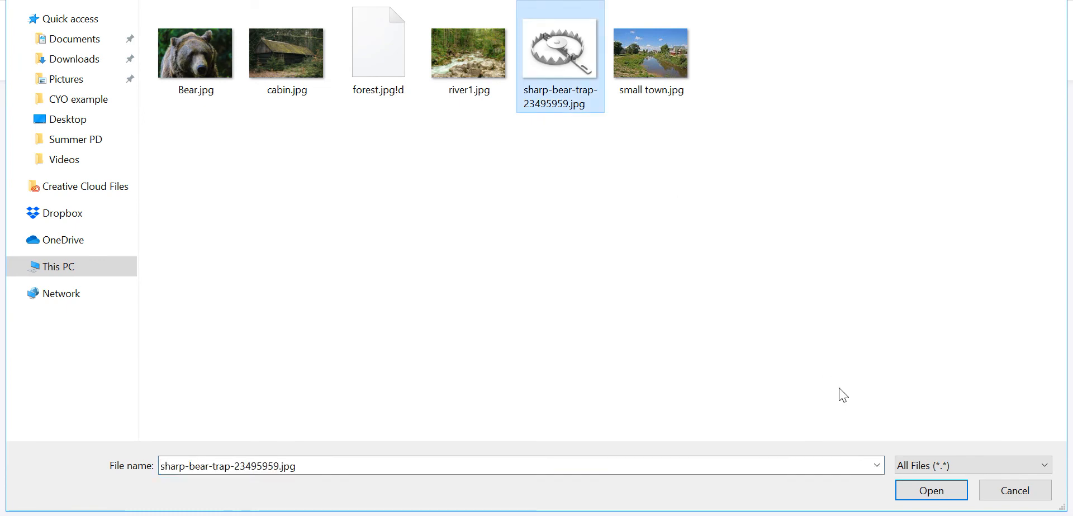
pyautogui.click(921, 488)
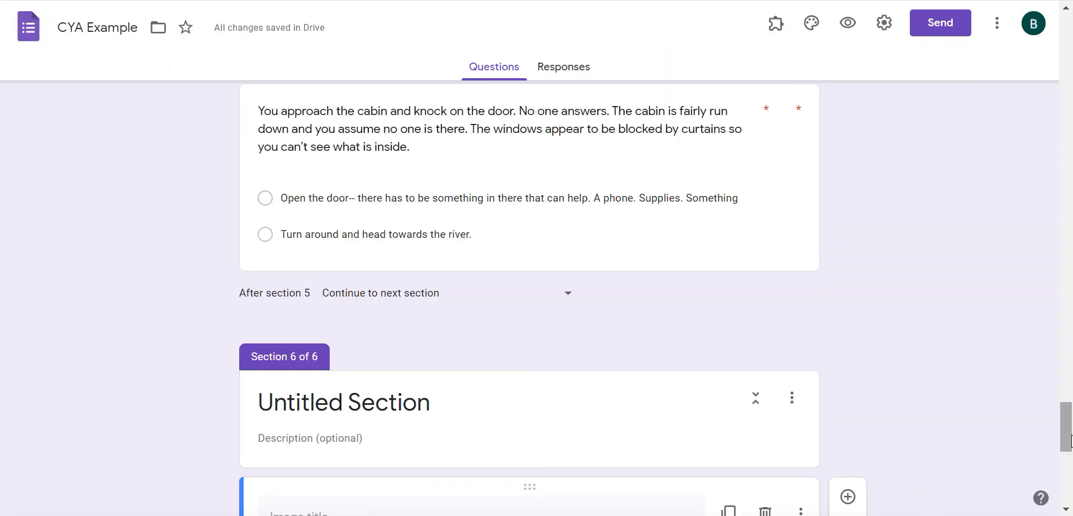
pyautogui.moveTo(1070, 439); pyautogui.dragTo(1069, 459)
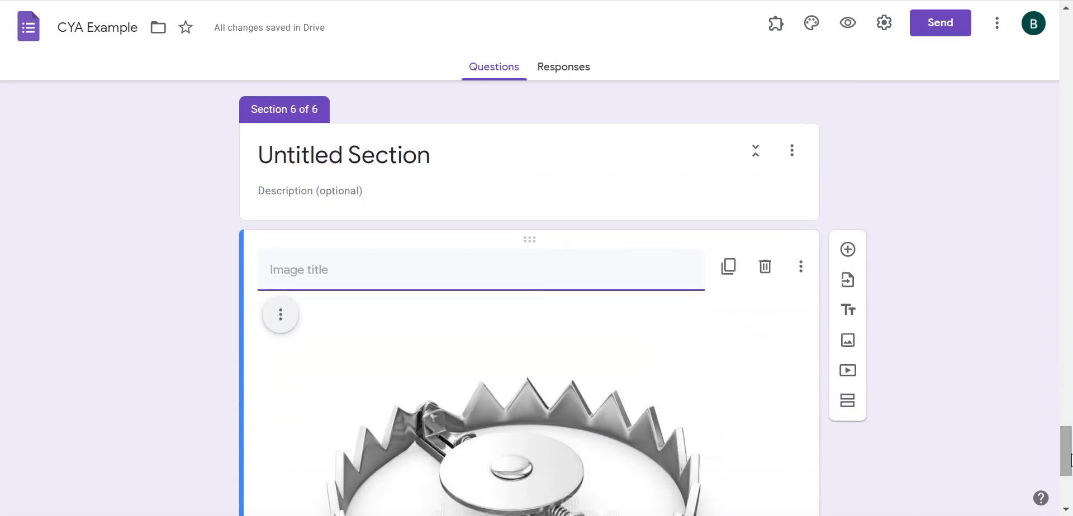
pyautogui.write('A trap')
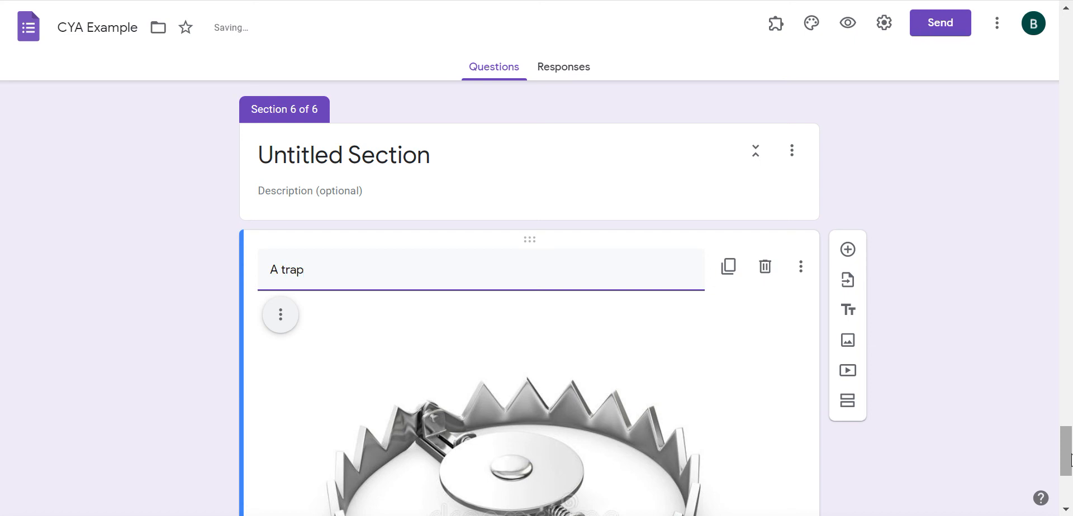
pyautogui.write('!')
# Add a multiple-choice question below the trap image with the copied Option 2a story as its text, and delete "END" from it.
pyautogui.scroll(-5, 1011, 427)
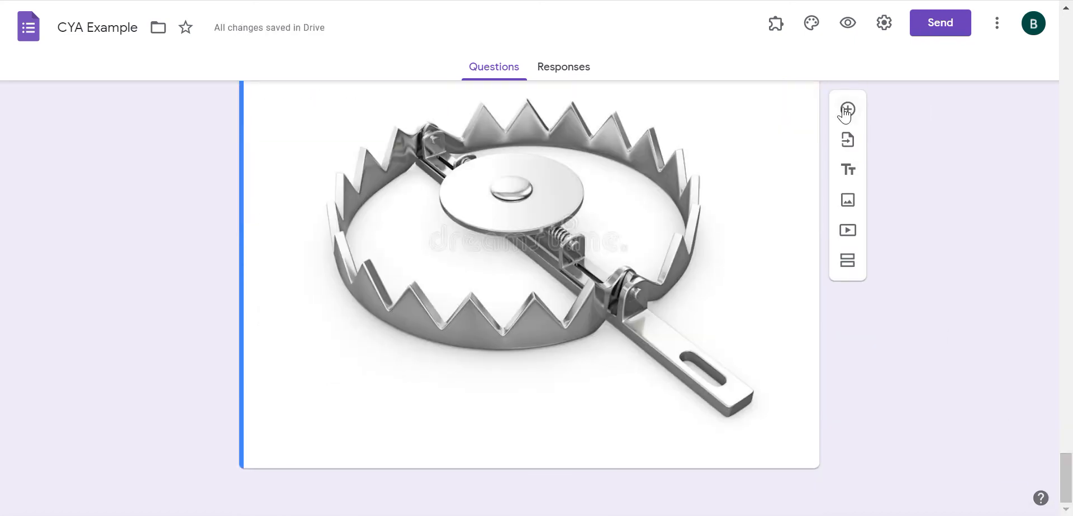
pyautogui.click(847, 110)
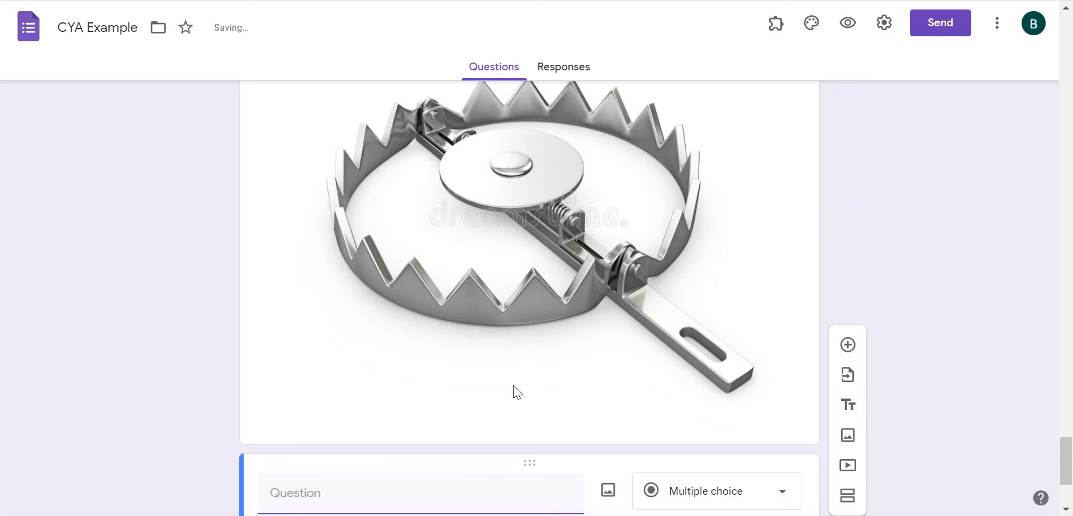
pyautogui.hotkey('ctrl', 'v')
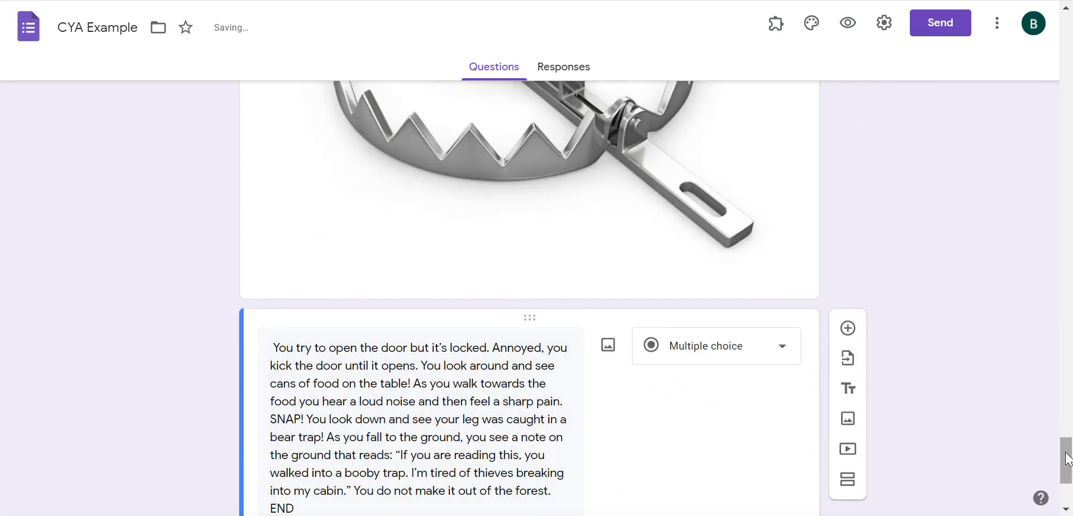
pyautogui.scroll(-4, 997, 398)
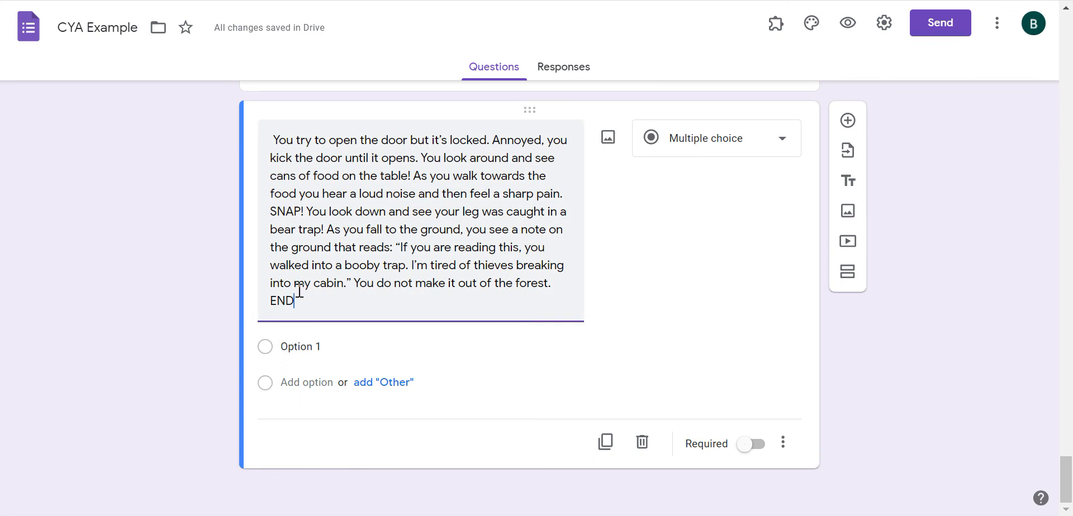
pyautogui.press('BackSpace')
pyautogui.press('BackSpace')
# Move the sentence "You do not make it out of the forest." from the trap question's text into its first answer option.
pyautogui.click(323, 342)
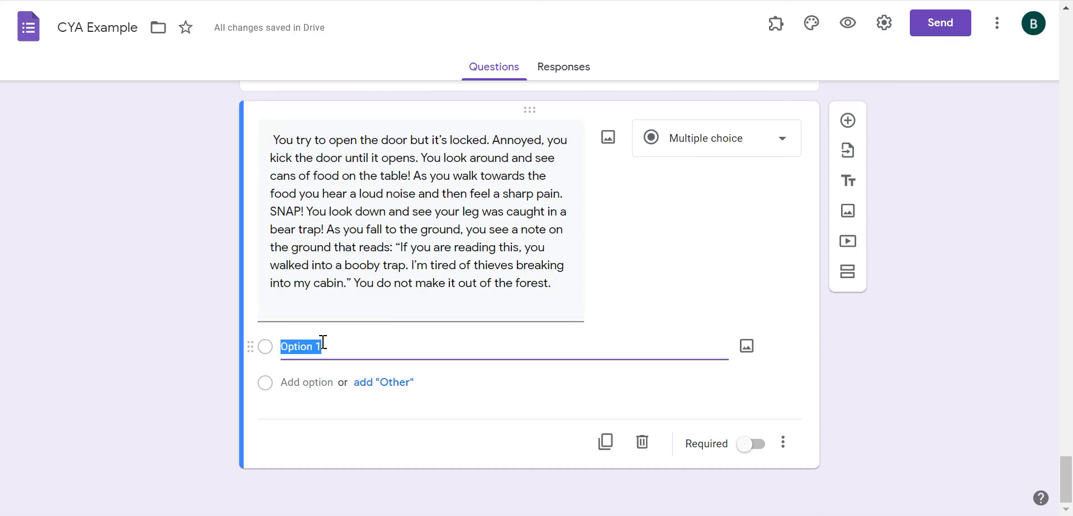
pyautogui.click(558, 282)
pyautogui.click(470, 266)
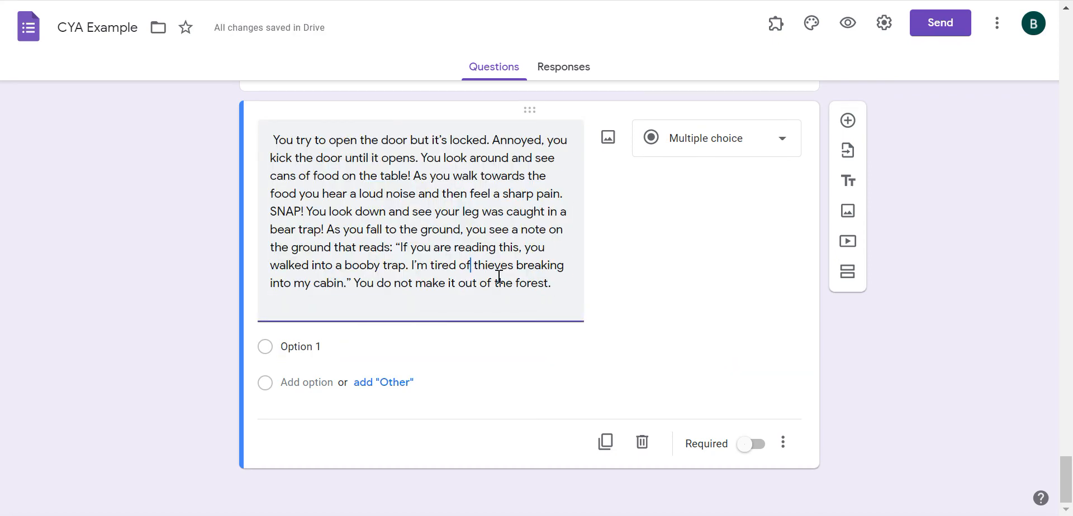
pyautogui.moveTo(553, 284); pyautogui.dragTo(357, 287)
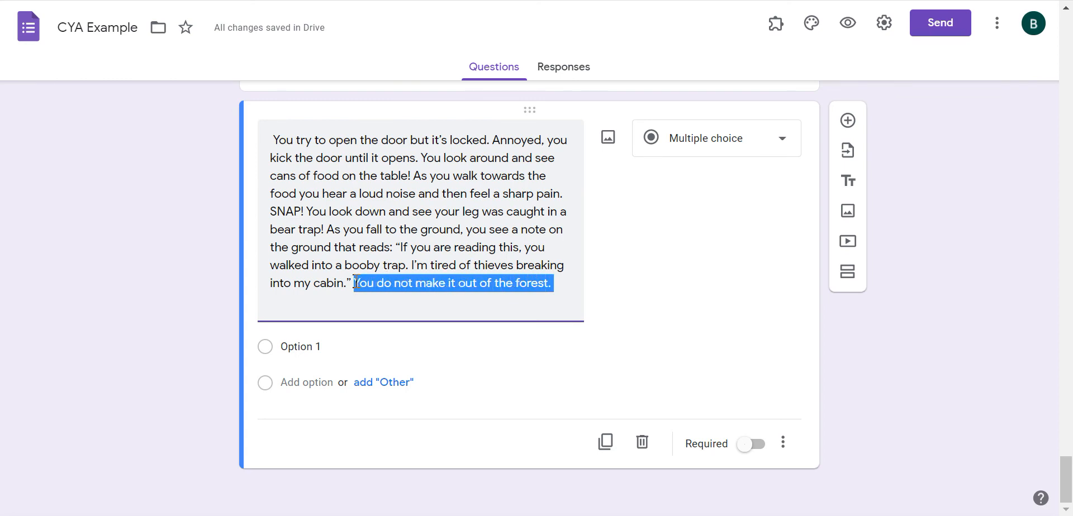
pyautogui.hotkey('ctrl', 'x')
pyautogui.click(318, 347)
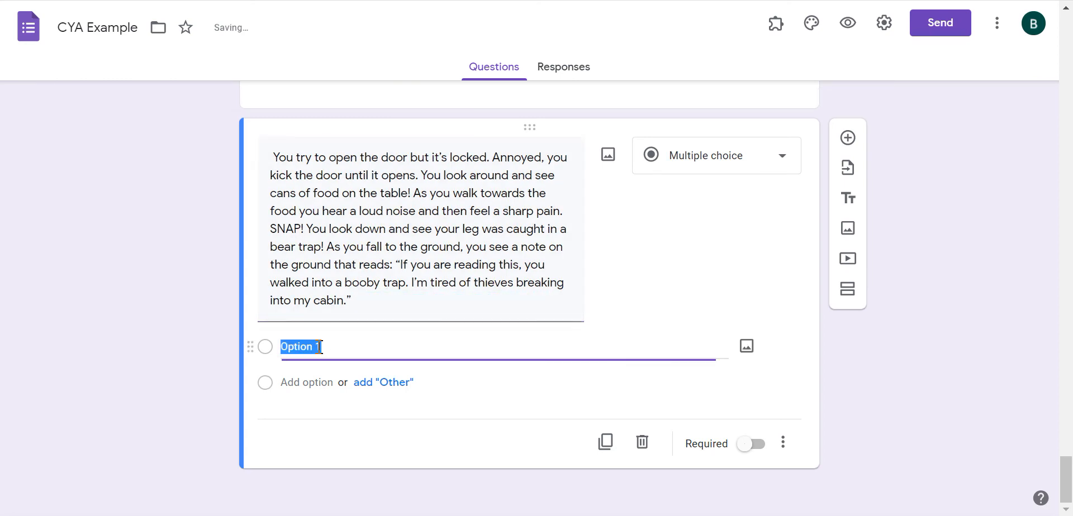
pyautogui.hotkey('ctrl', 'v')
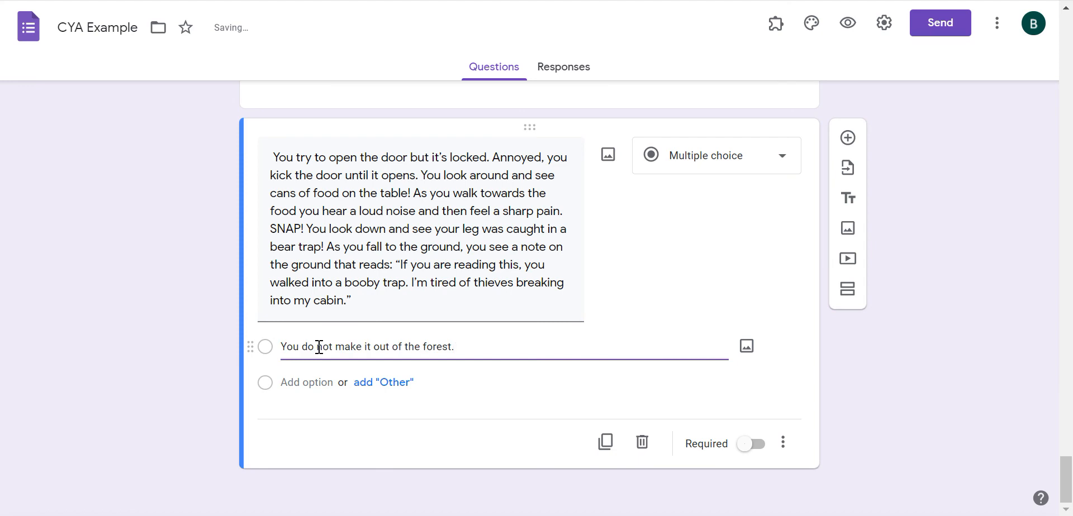
# Make the trap question required and route its "You do not make it out of the forest." answer to Submit form.
pyautogui.click(752, 446)
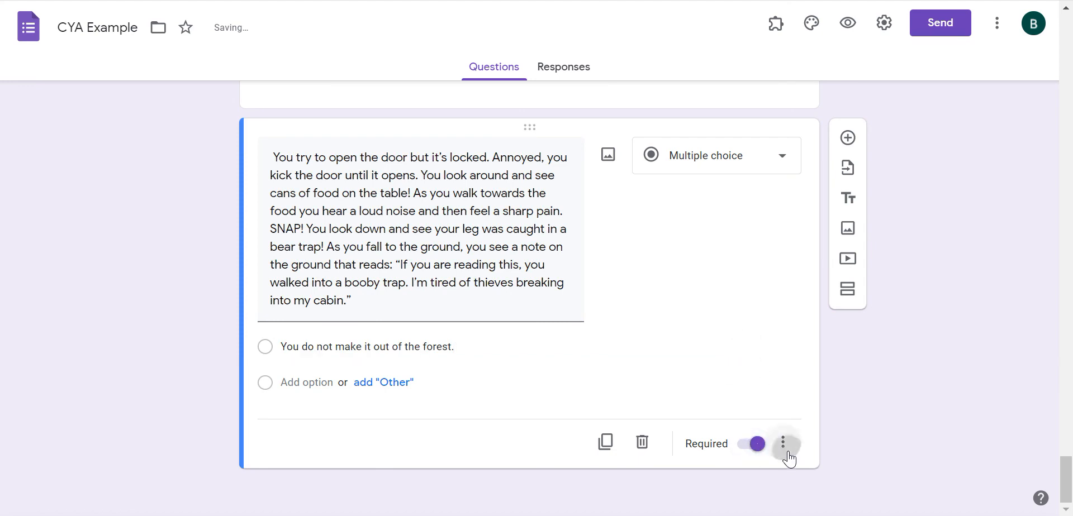
pyautogui.click(784, 445)
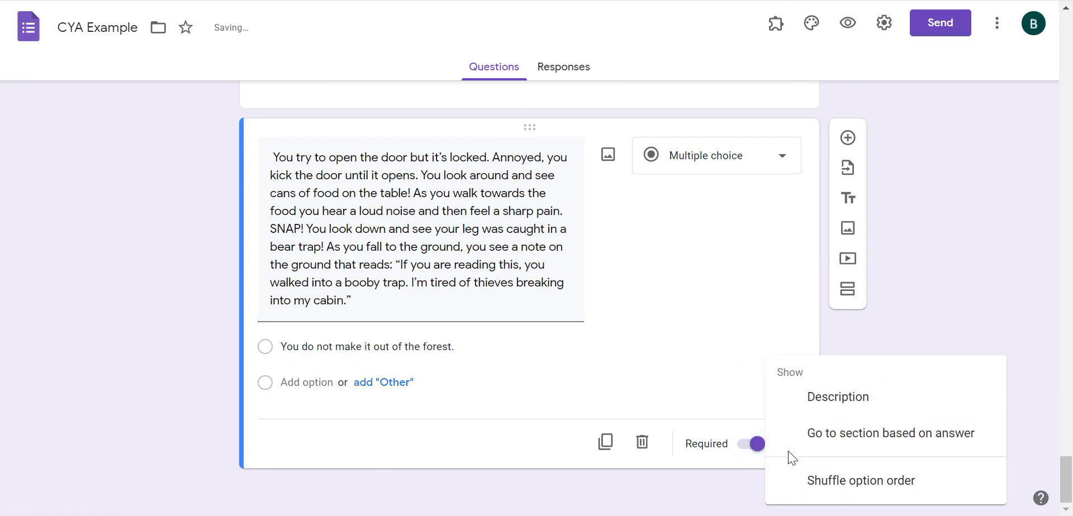
pyautogui.click(829, 433)
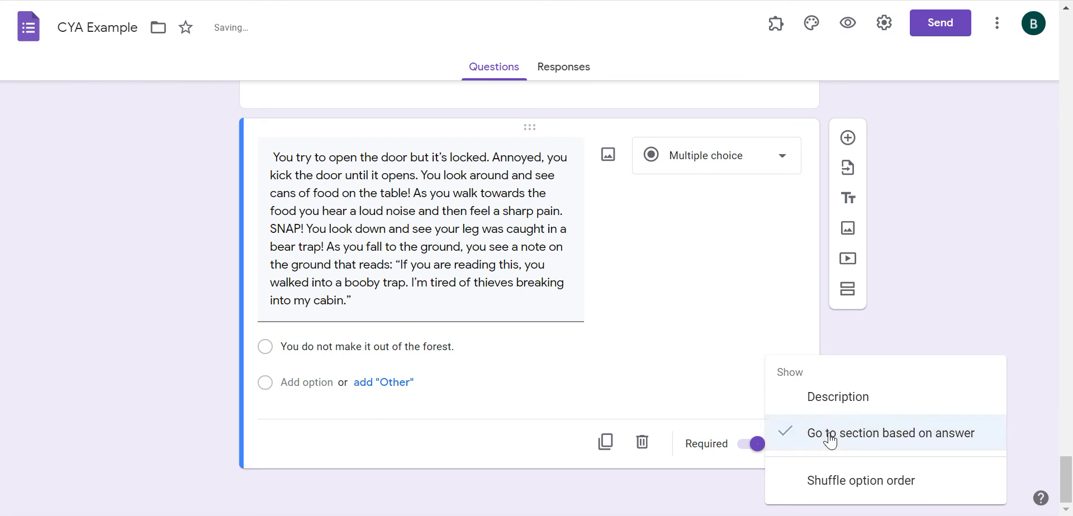
pyautogui.click(707, 352)
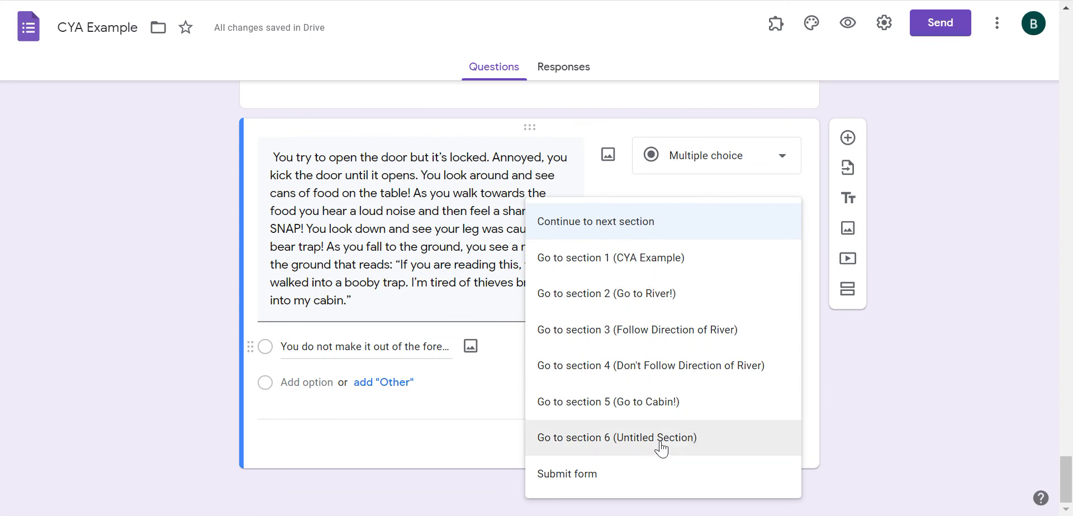
pyautogui.click(647, 474)
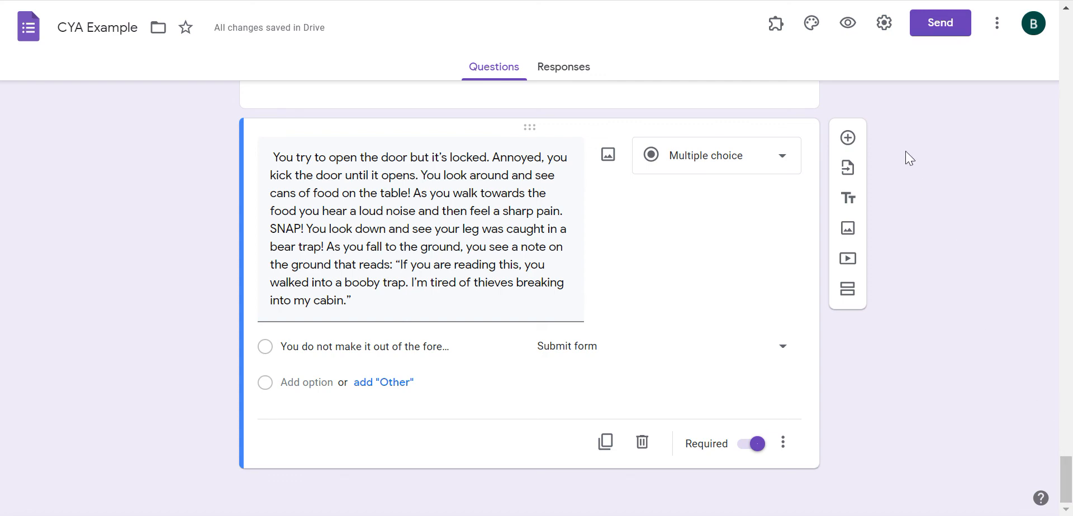
# Preview the form and follow the "Go to the river. It has to lead out, right?" answer to its section.
pyautogui.click(848, 26)
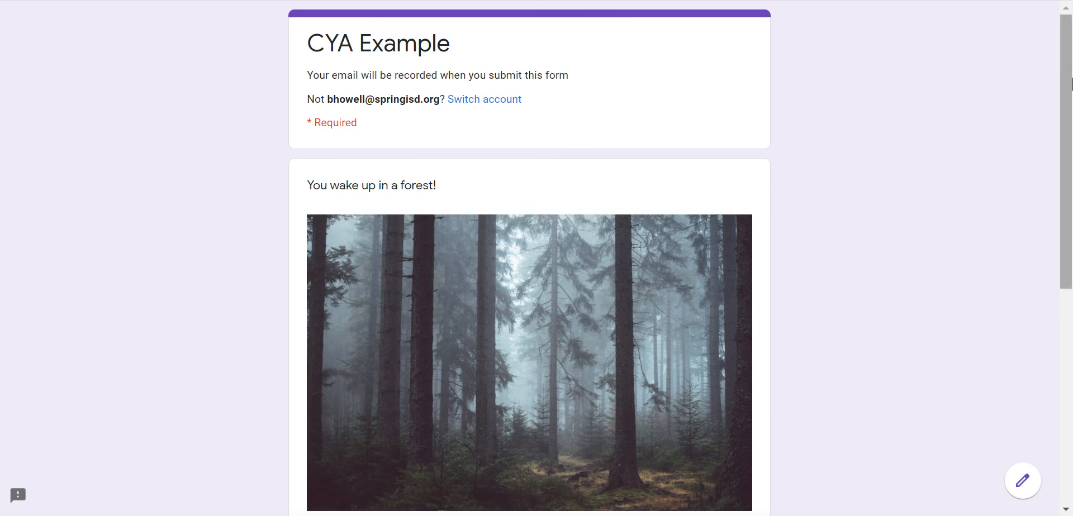
pyautogui.moveTo(1071, 84); pyautogui.dragTo(1071, 226)
pyautogui.scroll(-2, 1070, 241)
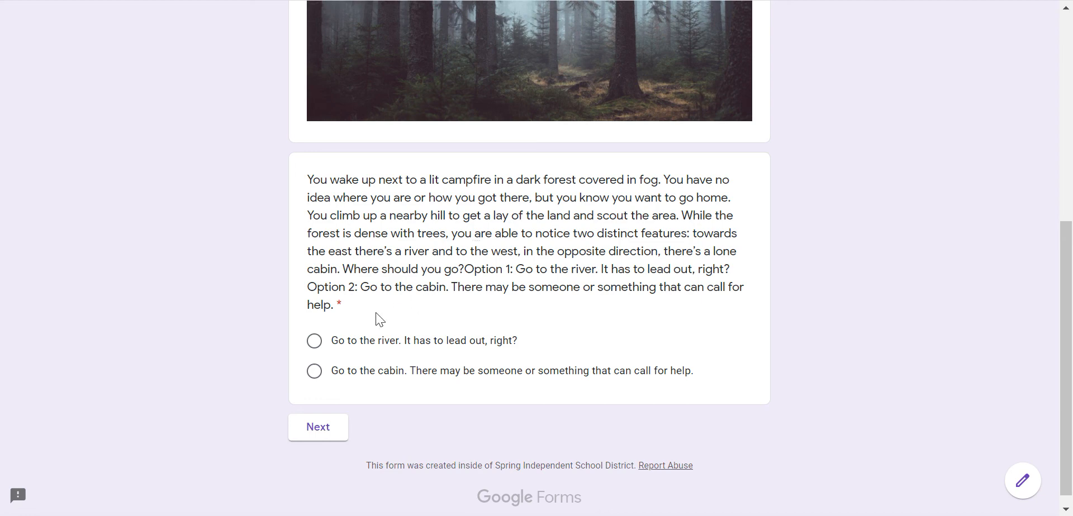
pyautogui.click(314, 341)
pyautogui.click(323, 434)
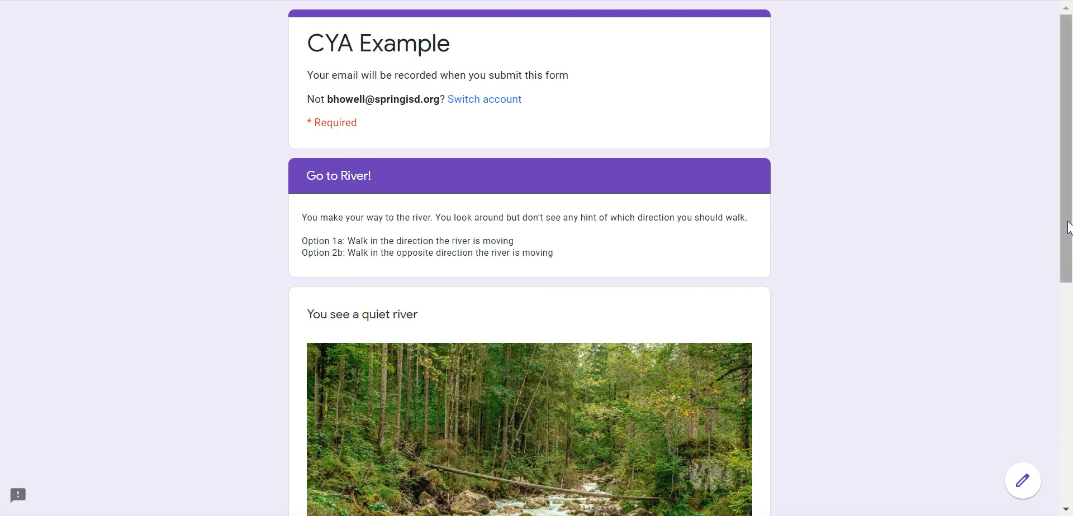
# Check the river section in the preview and continue with the answer "Walk in the direction the river is moving".
pyautogui.moveTo(1068, 225); pyautogui.dragTo(1068, 278)
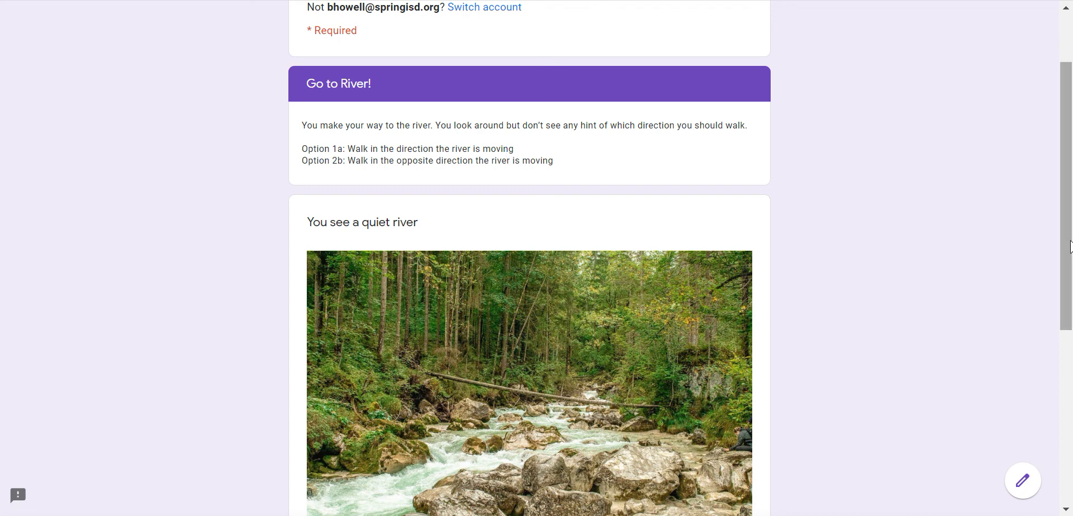
pyautogui.moveTo(1070, 247); pyautogui.dragTo(1071, 396)
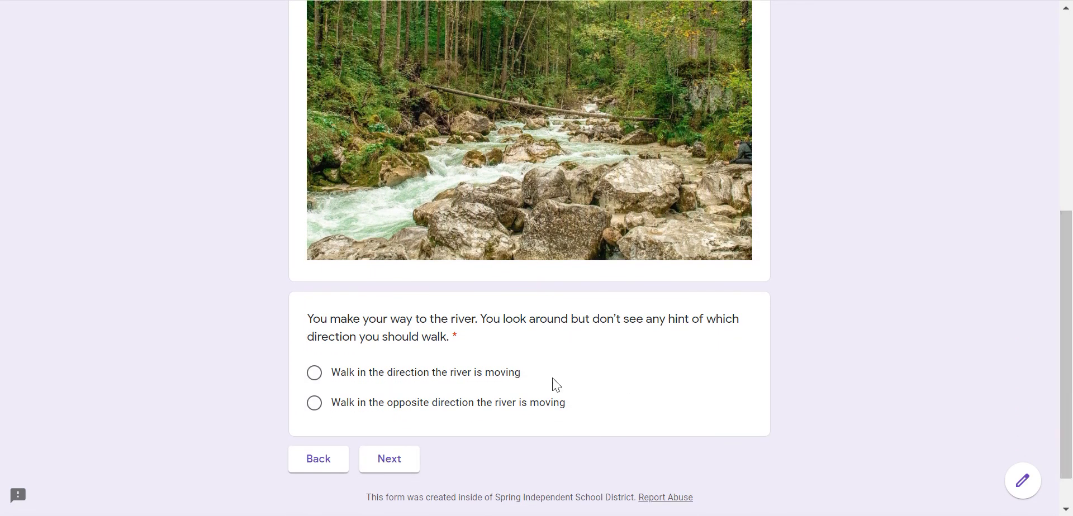
pyautogui.click(390, 376)
pyautogui.click(394, 458)
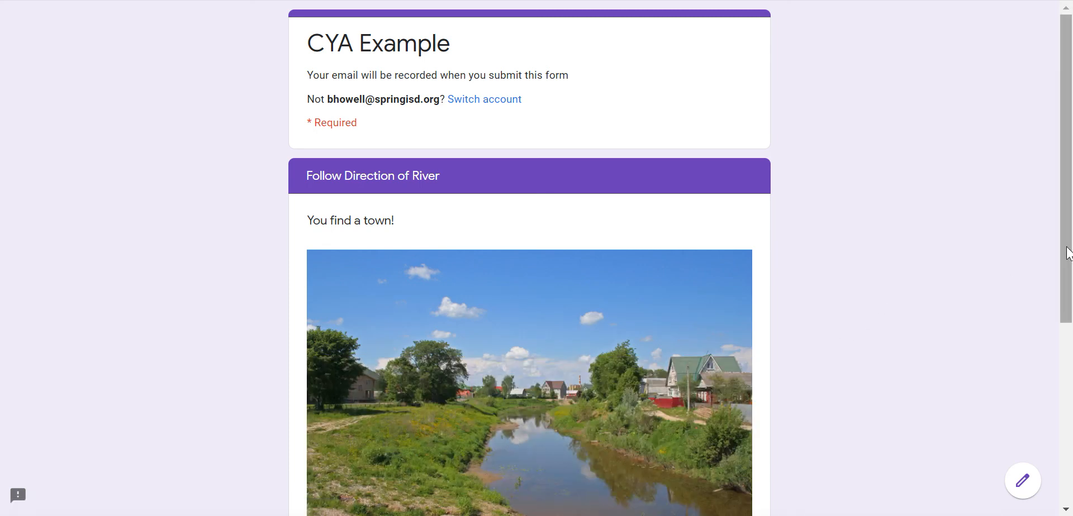
# Follow the "You survive!" ending through to the submission page in the preview, and return to the form editor without submitting.
pyautogui.moveTo(1066, 246); pyautogui.dragTo(1067, 414)
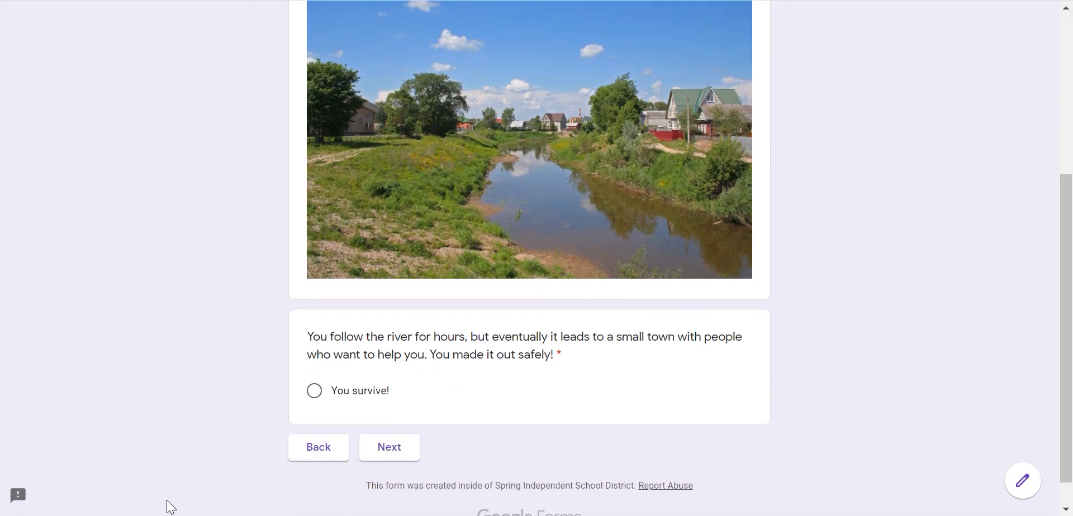
pyautogui.click(316, 394)
pyautogui.click(386, 455)
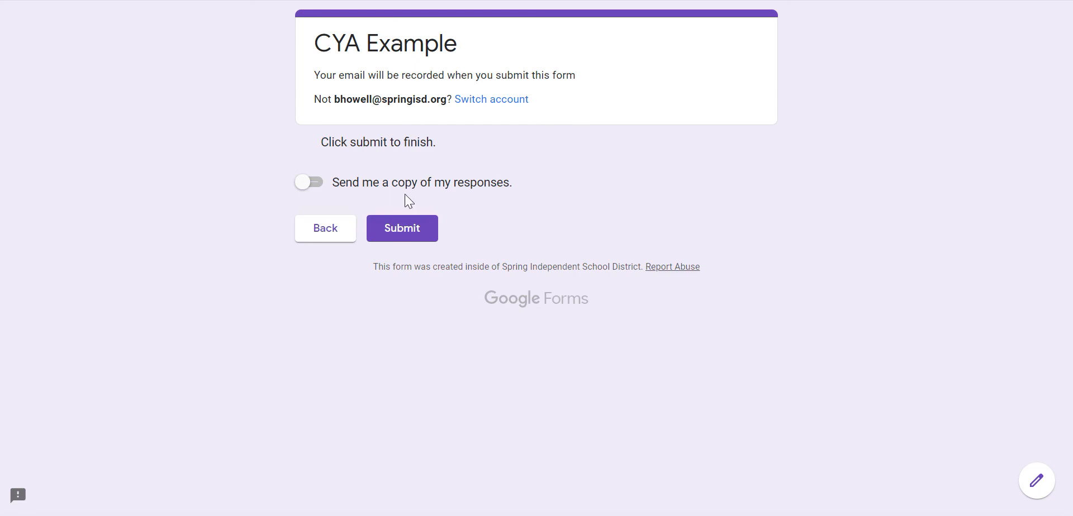
pyautogui.click(347, 229)
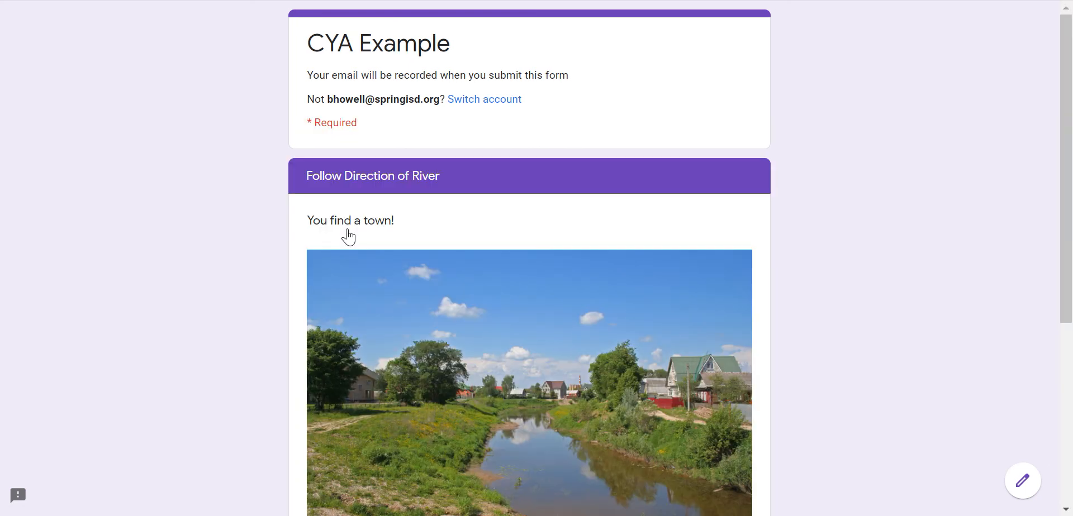
pyautogui.click(162, 0)
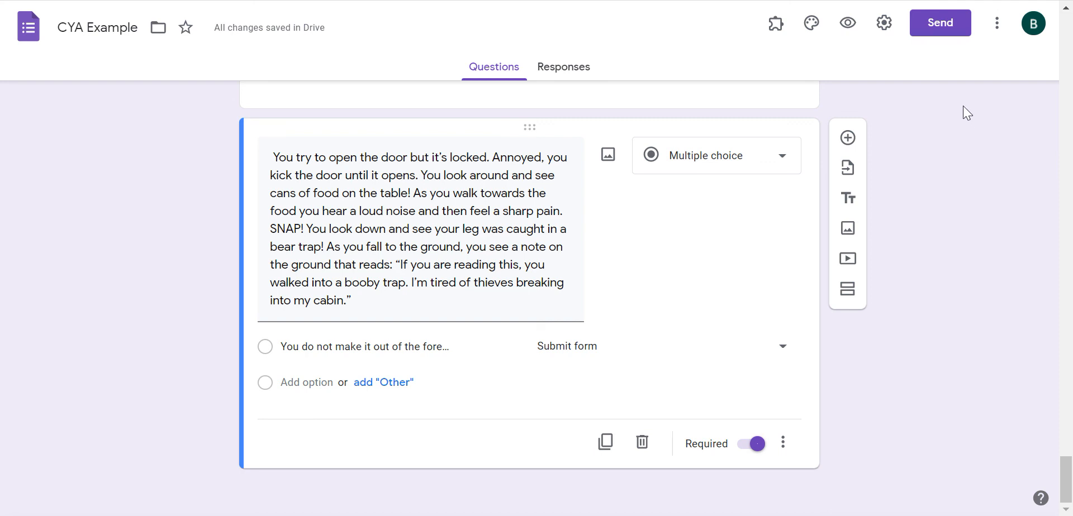
# Open the form's sending options, choose sharing by link and shorten the URL.
pyautogui.click(958, 32)
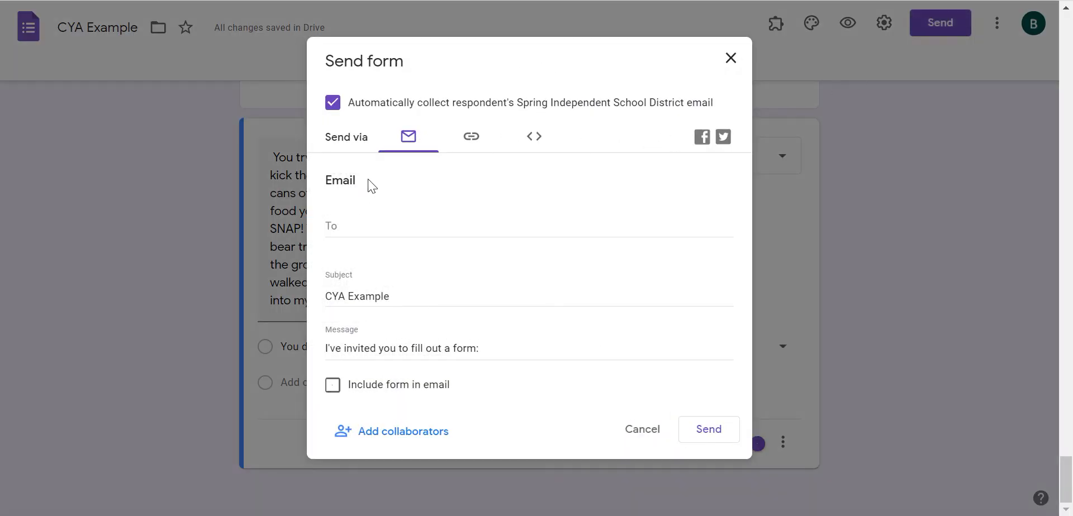
pyautogui.click(474, 139)
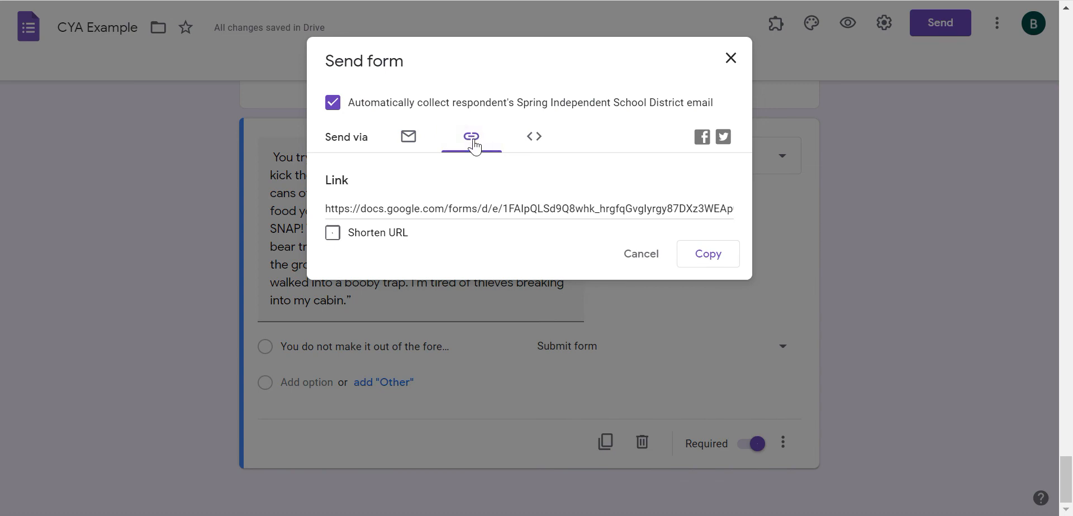
pyautogui.click(333, 233)
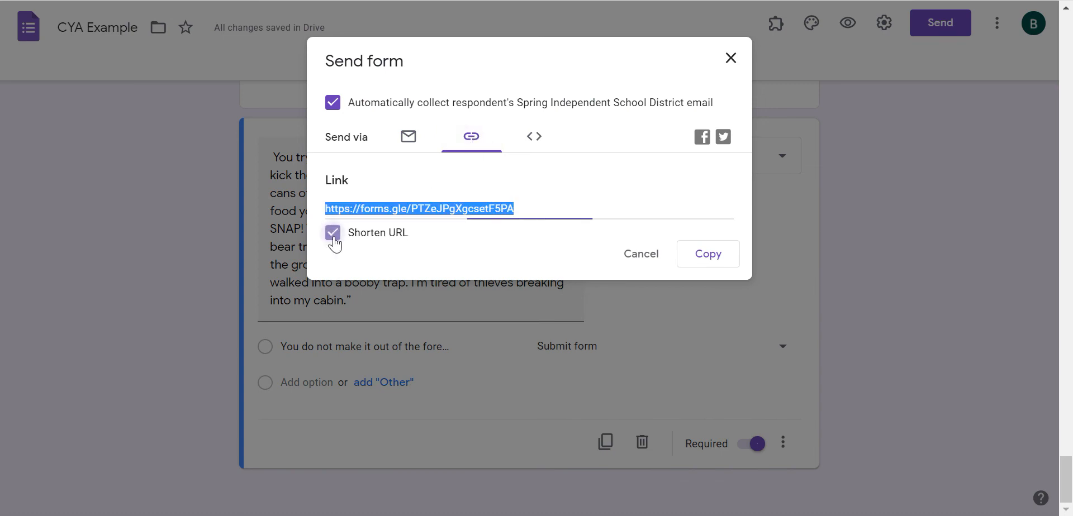